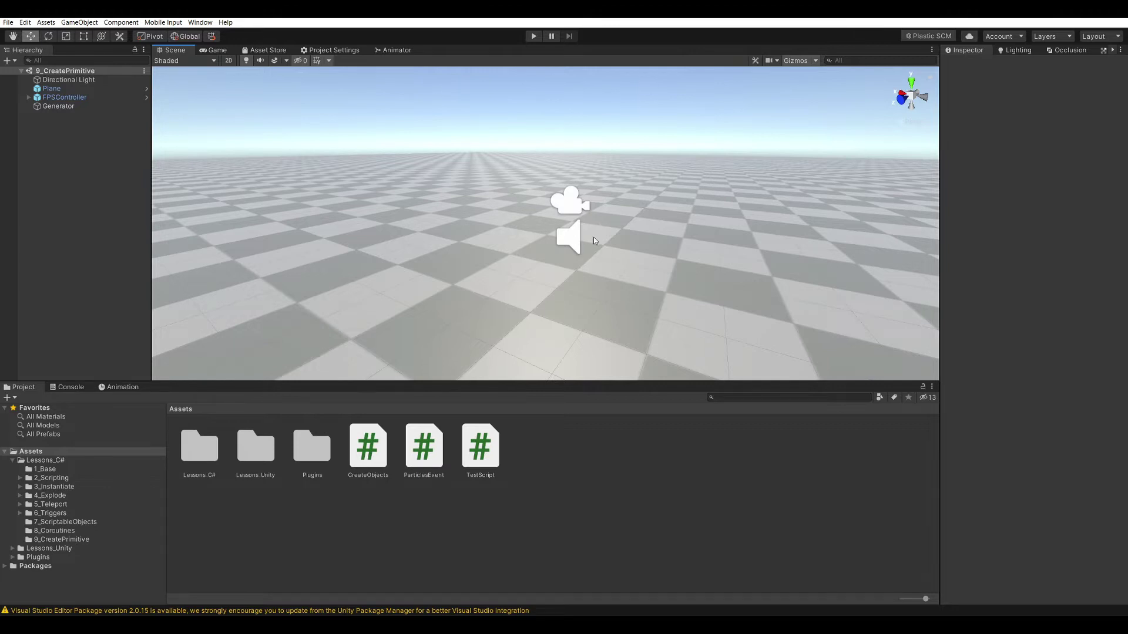
Bring up the GameObject.CreatePrimitive Scripting API page in the browser
click(182, 589)
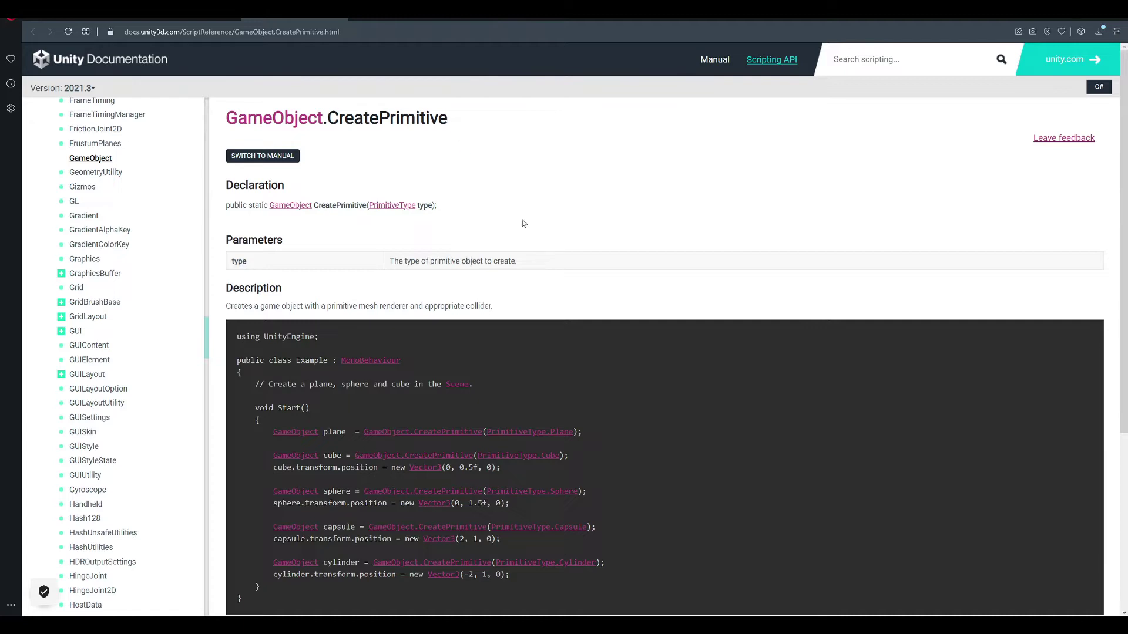
Copy the example Start() code that creates a plane, cube, sphere, capsule and cylinder, then return to Unity
scroll(414, 362, down, 2)
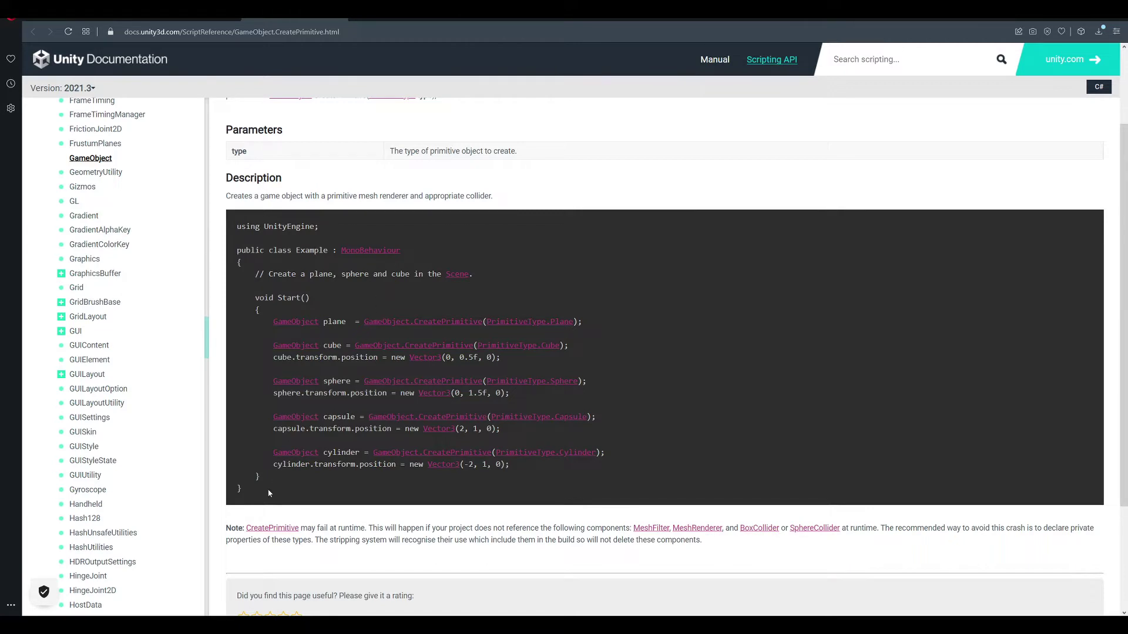
drag(263, 480, 255, 299)
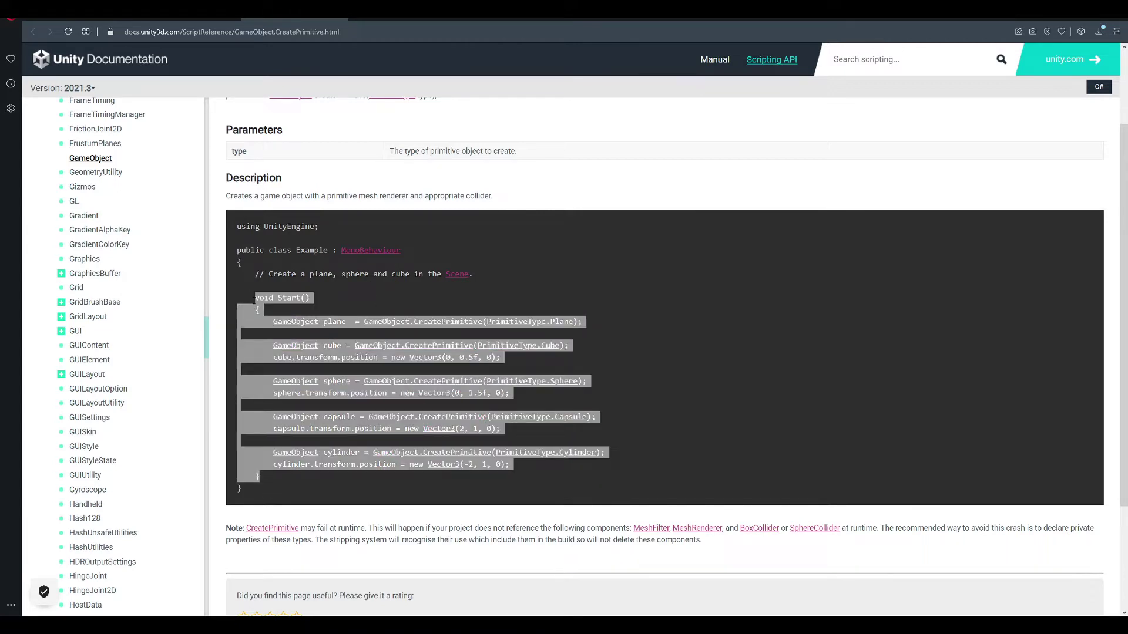
click(464, 279)
key(alt+Tab)
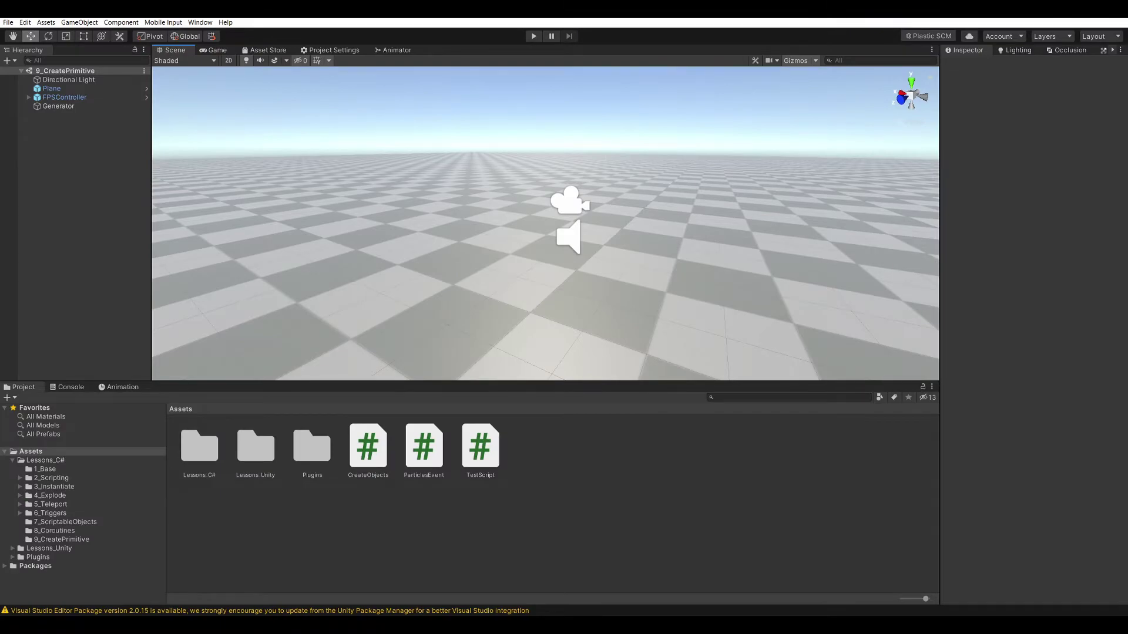
In TestScript.cs, point out the plane, cube, sphere, capsule and cylinder variables in Start()
key(alt+Tab)
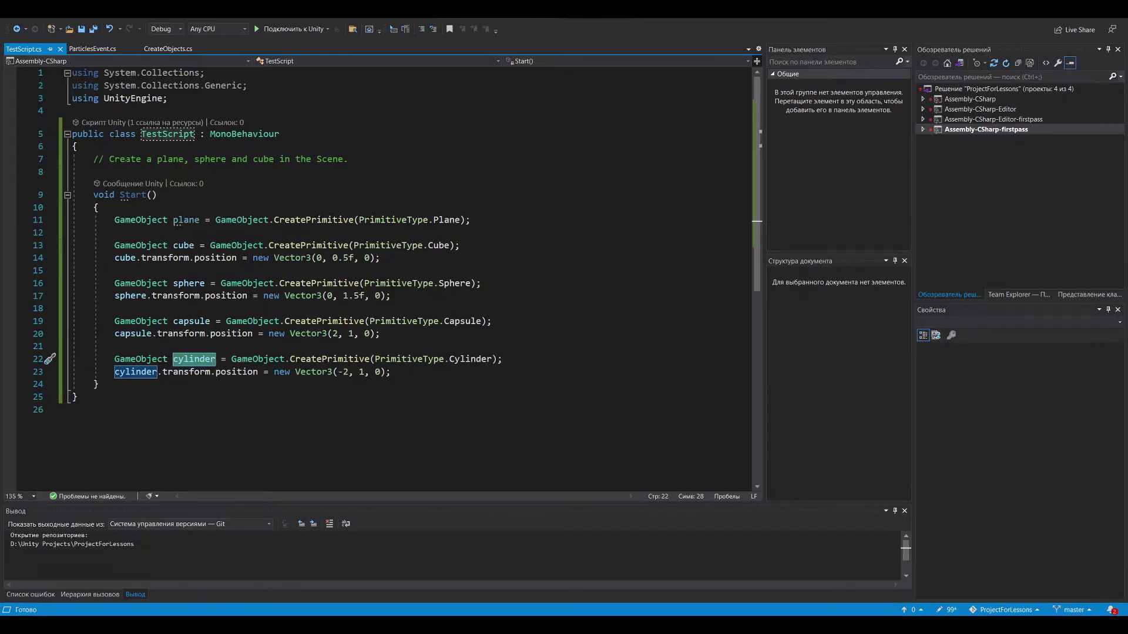
drag(94, 194, 137, 390)
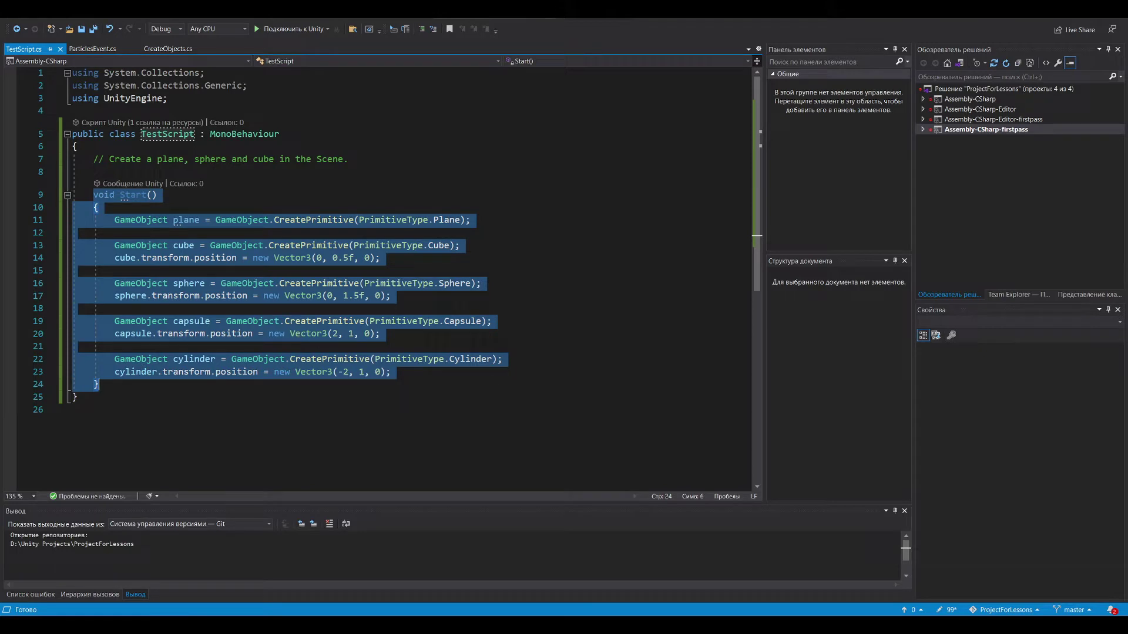
click(99, 208)
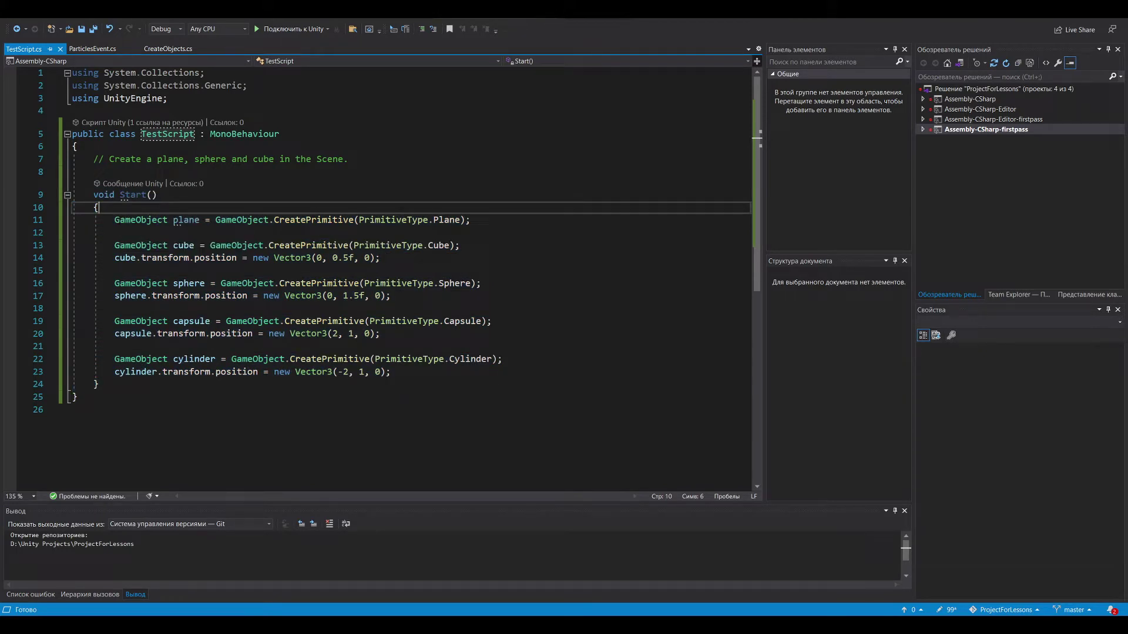
click(182, 220)
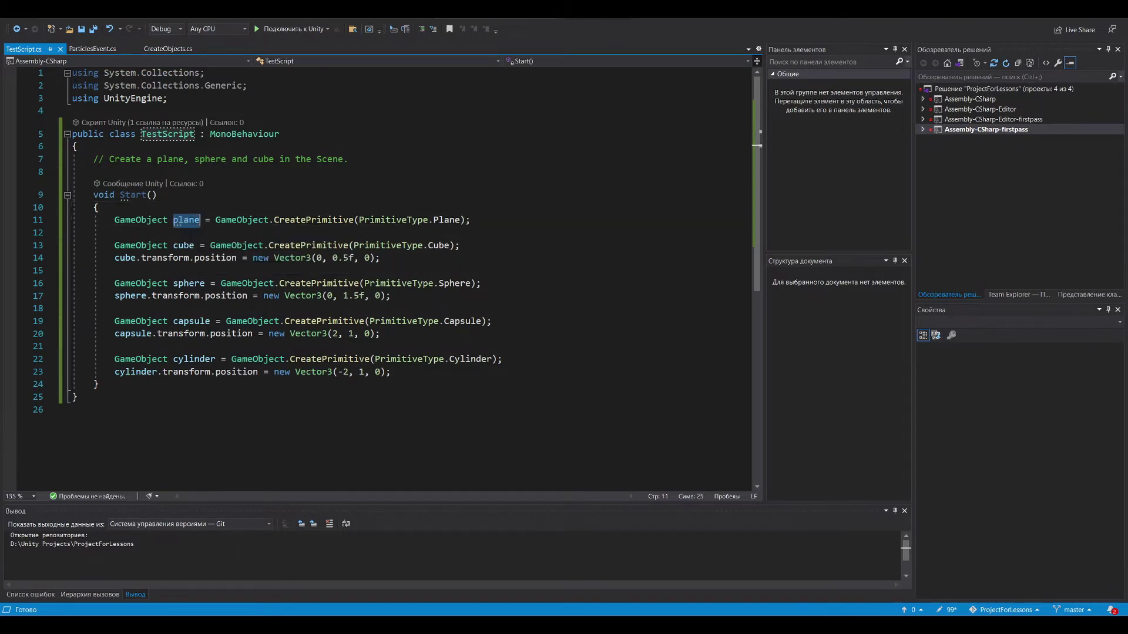
click(194, 245)
double_click(193, 284)
double_click(193, 321)
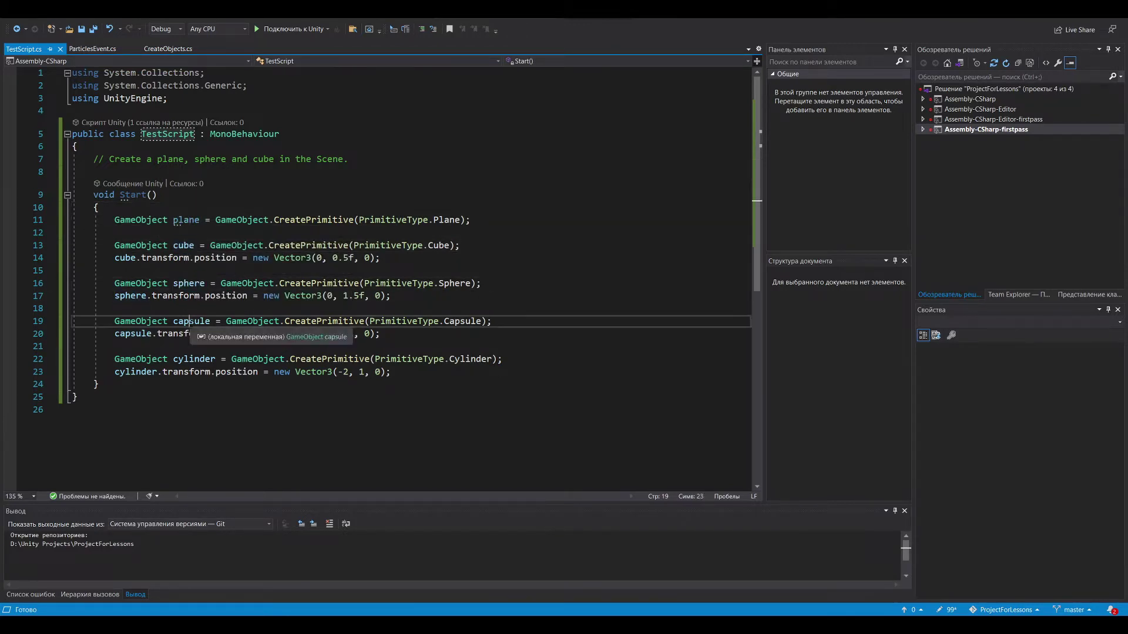
double_click(196, 360)
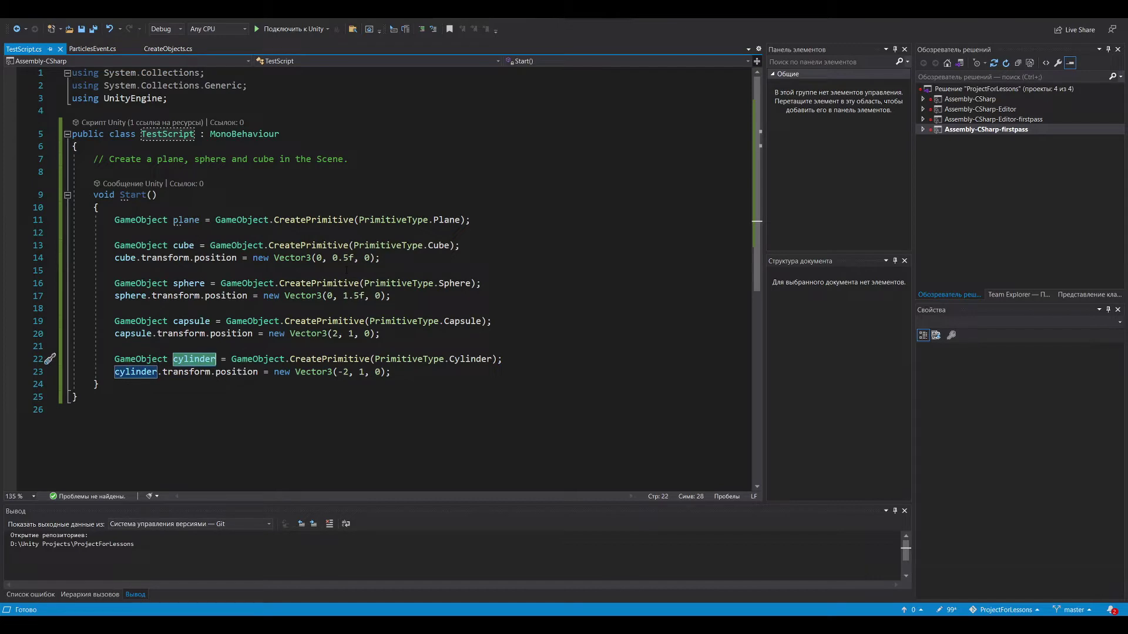
Highlight the cube creation and position lines and every PrimitiveType reference, then return to Unity
drag(459, 244, 114, 245)
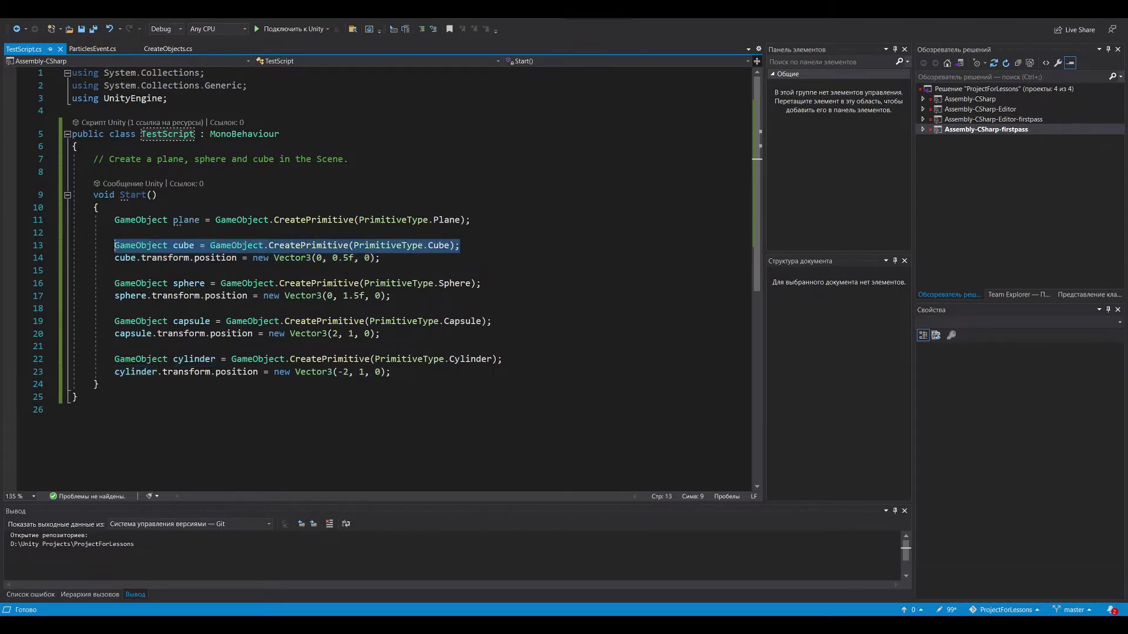
drag(380, 258, 116, 263)
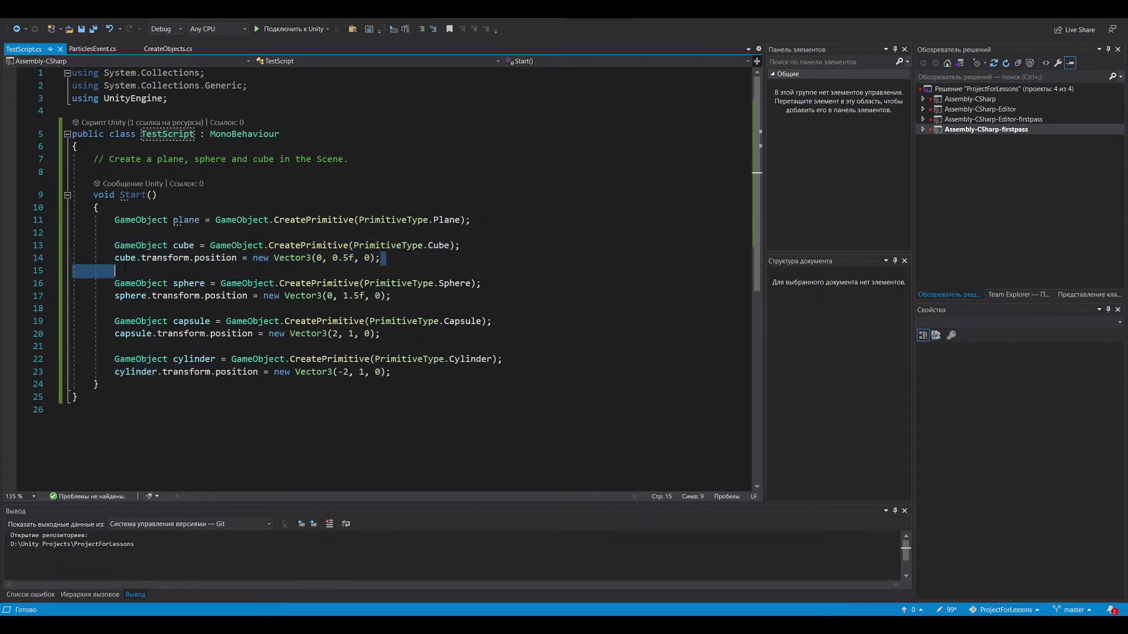
click(420, 245)
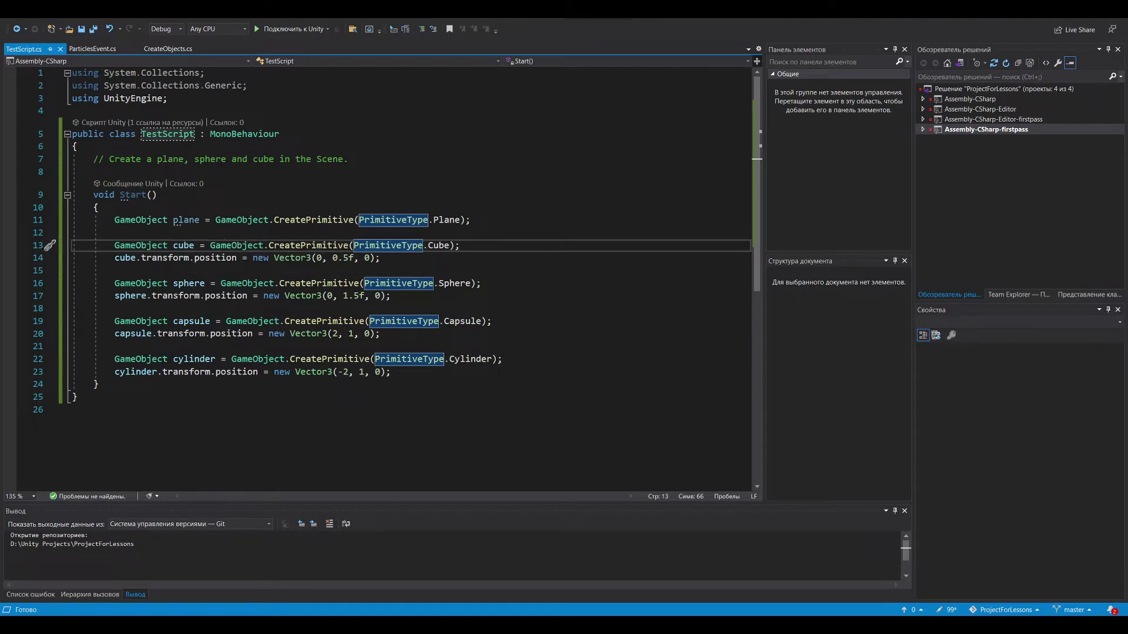
key(alt+Tab)
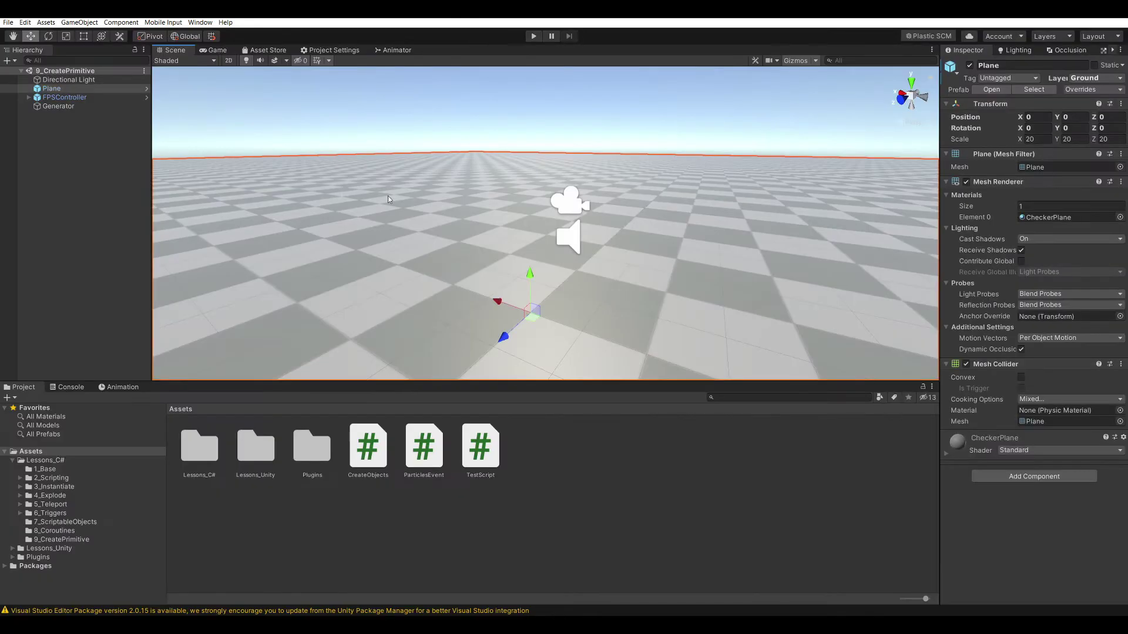
Deactivate the Plane, check FPSController and the Generator's Test Script, then enter Play mode
click(969, 66)
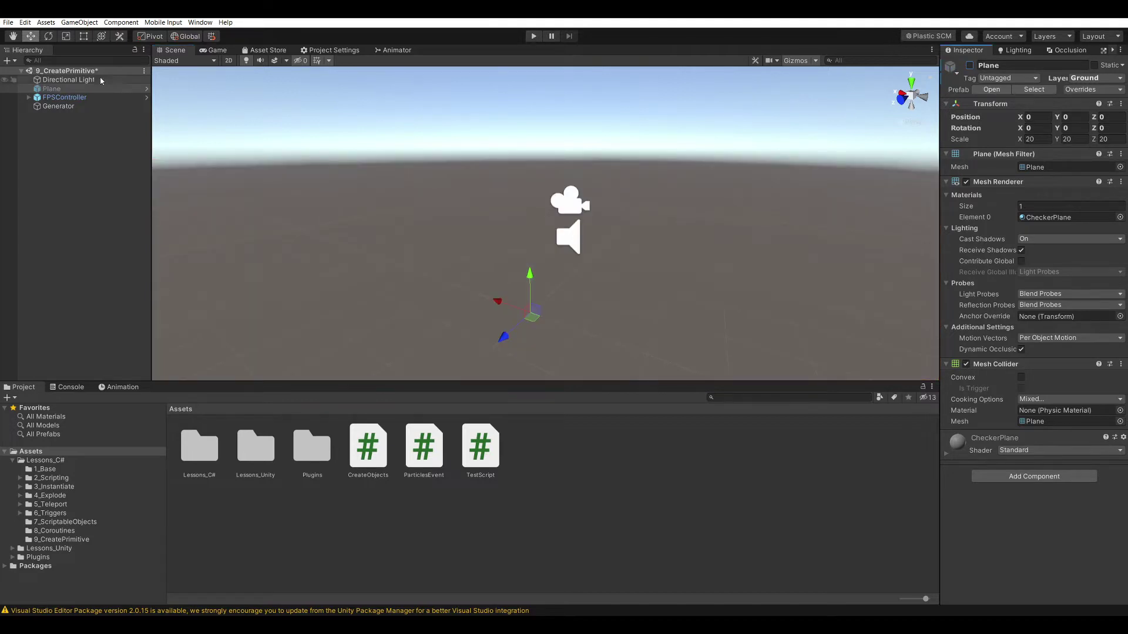
click(65, 97)
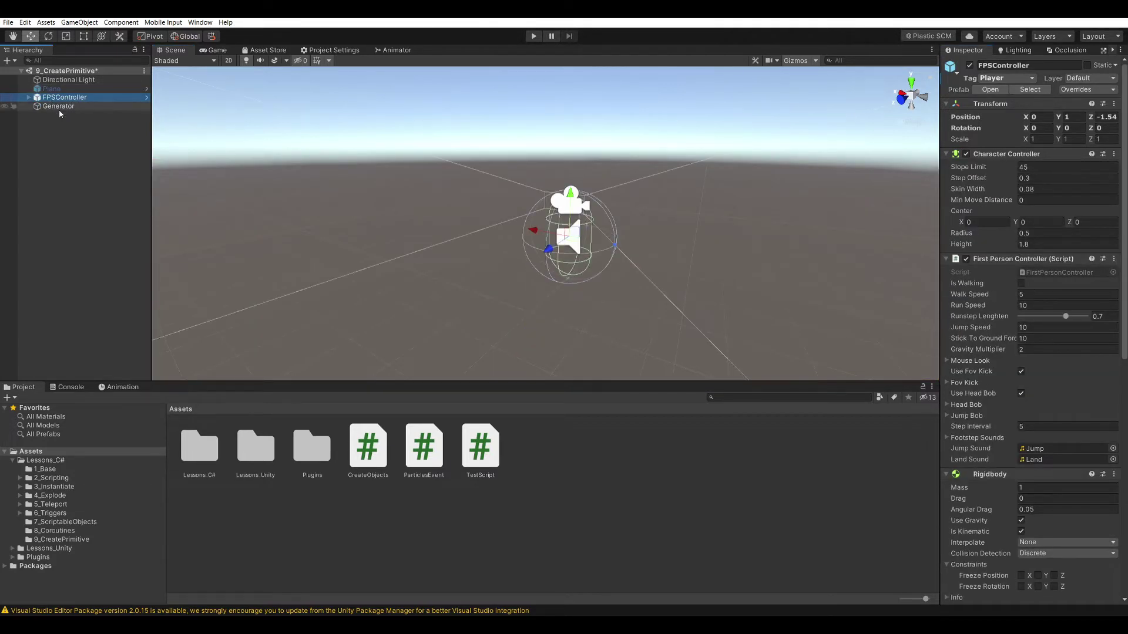
click(59, 107)
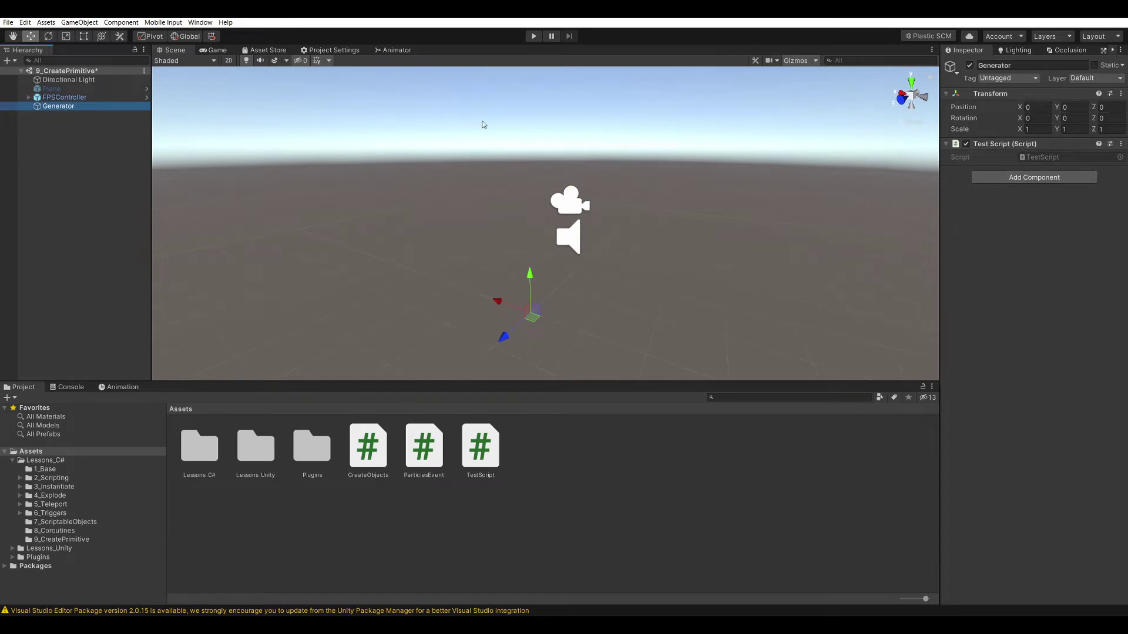
click(534, 37)
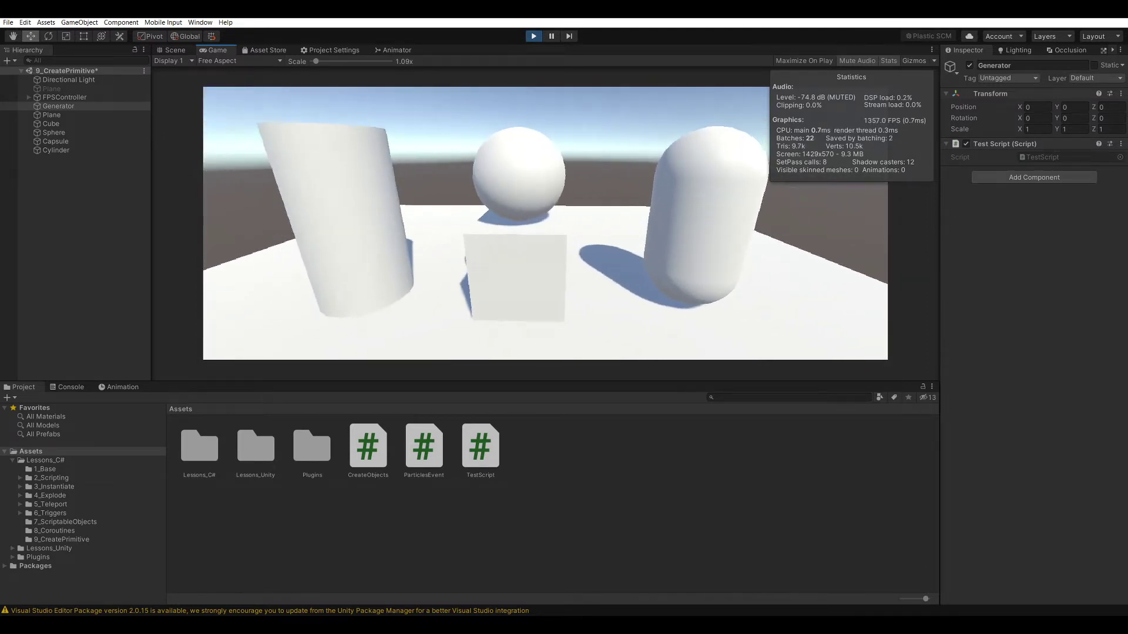
Select the generated Cylinder and Cube in the Scene view, orbit around them, then stop Play mode
click(174, 50)
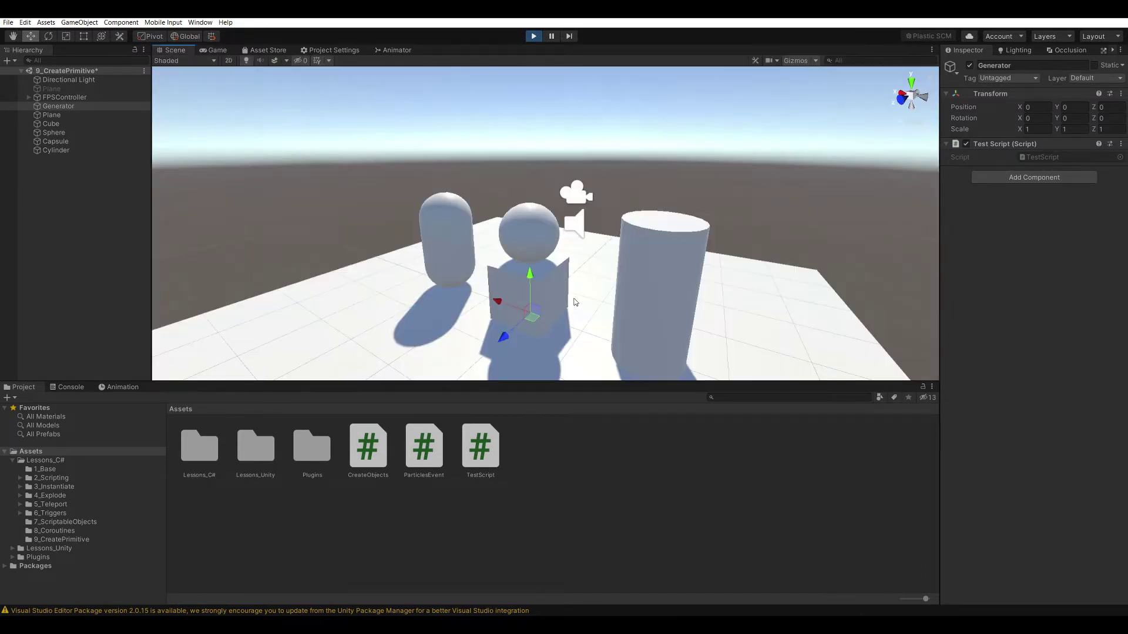
click(661, 276)
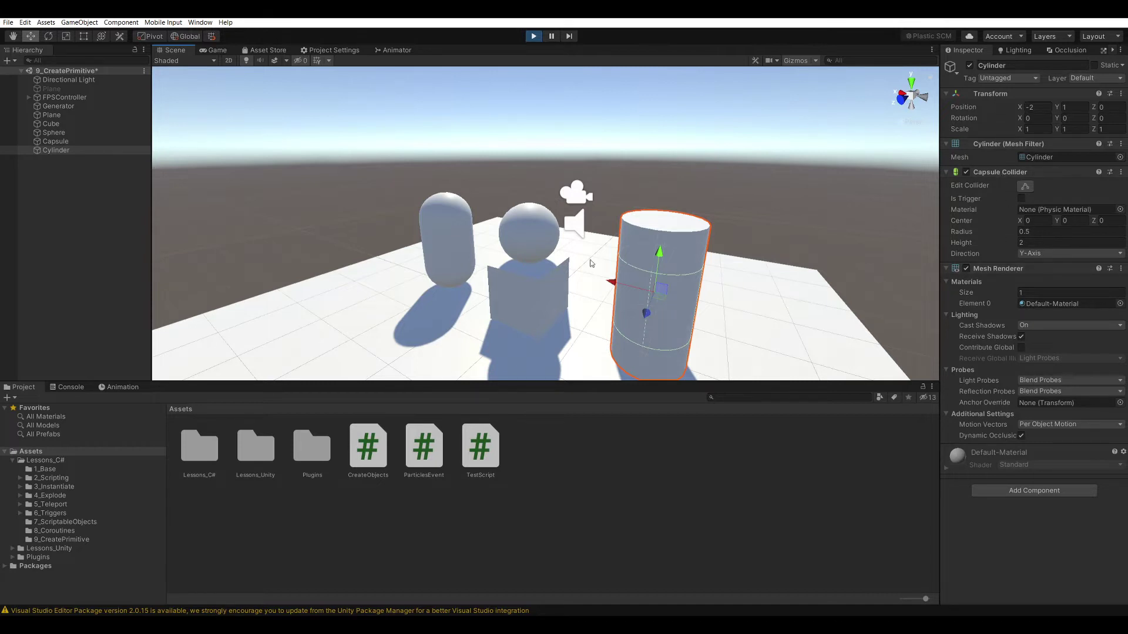
click(531, 308)
alt+drag(725, 276, 480, 203)
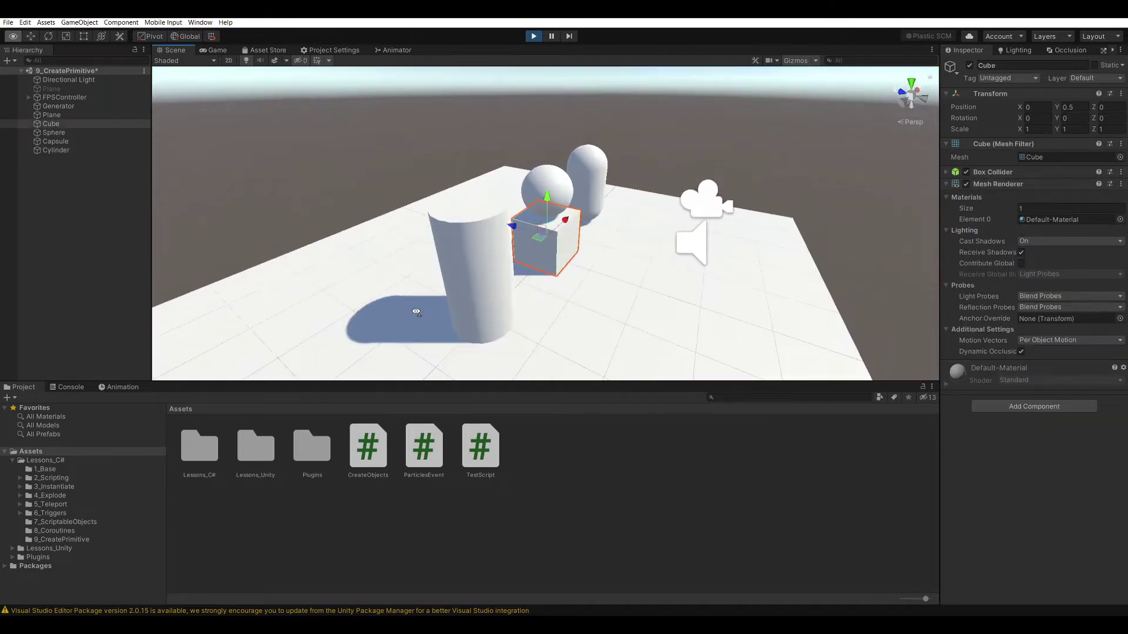
alt+drag(717, 215, 717, 245)
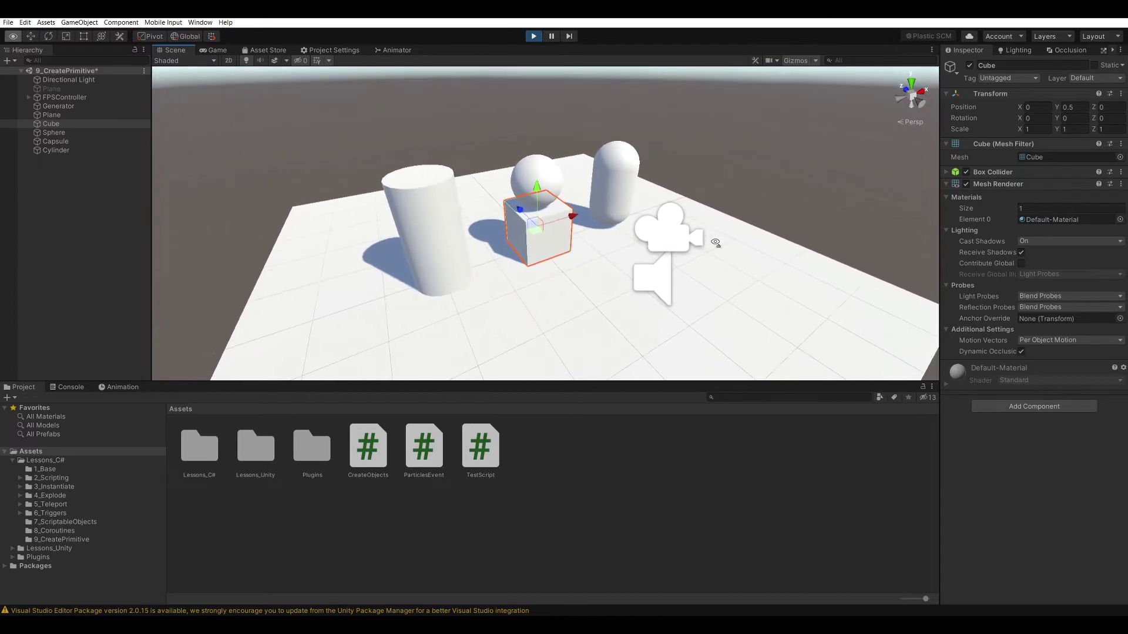
click(535, 36)
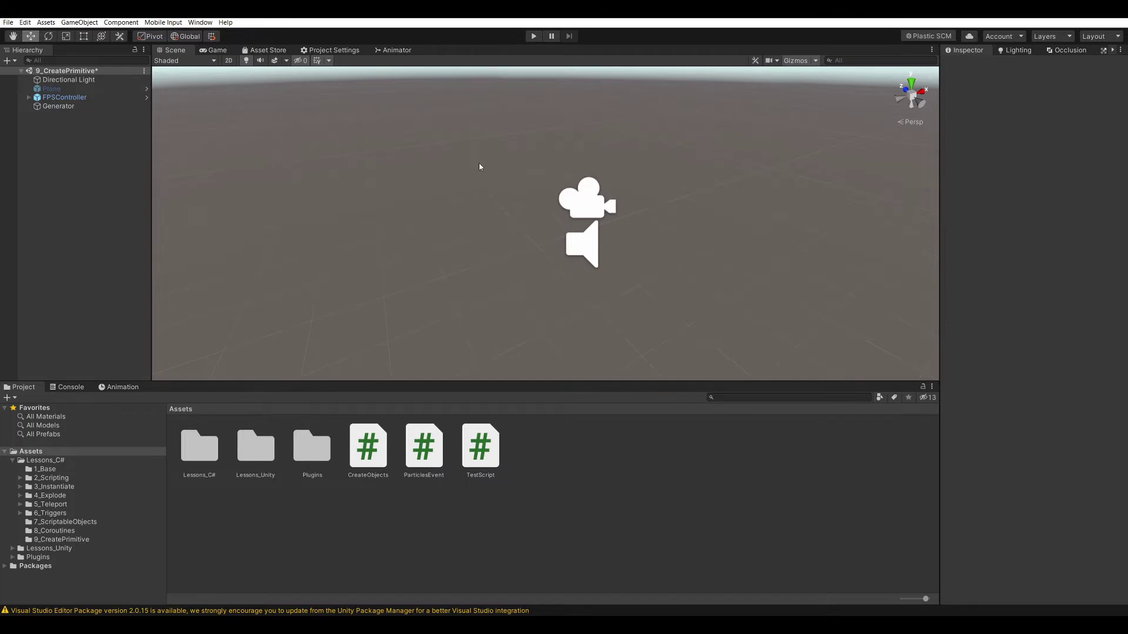
Swap Generator's Test Script component for CreateObjects and open CreateObjects.cs in Visual Studio
alt+drag(597, 315, 531, 339)
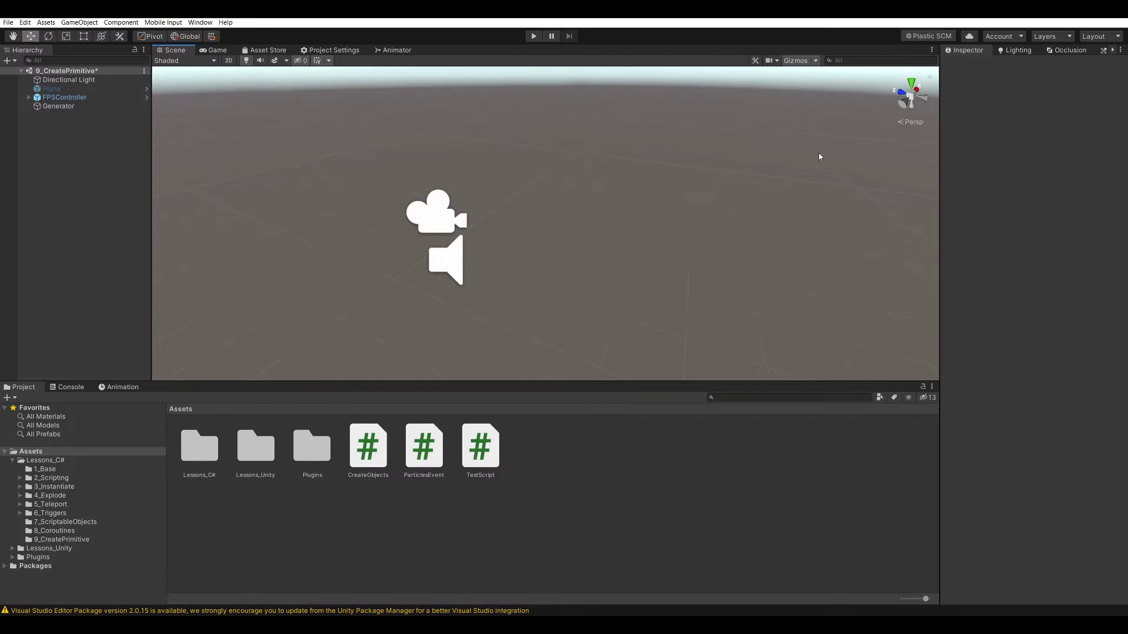
alt+drag(554, 223, 581, 228)
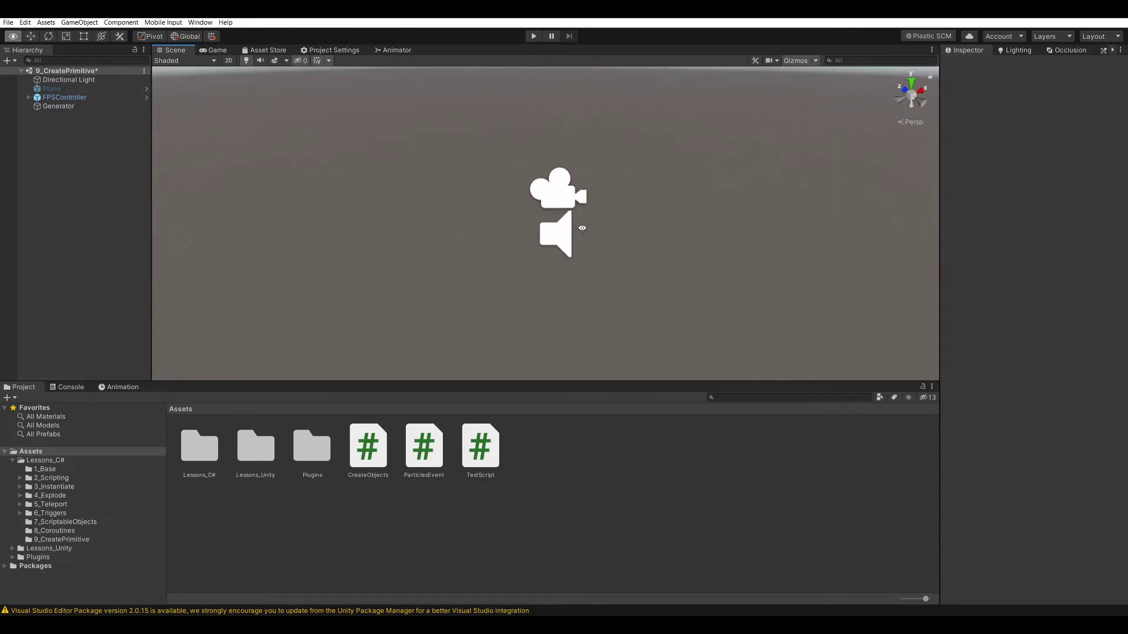
click(62, 106)
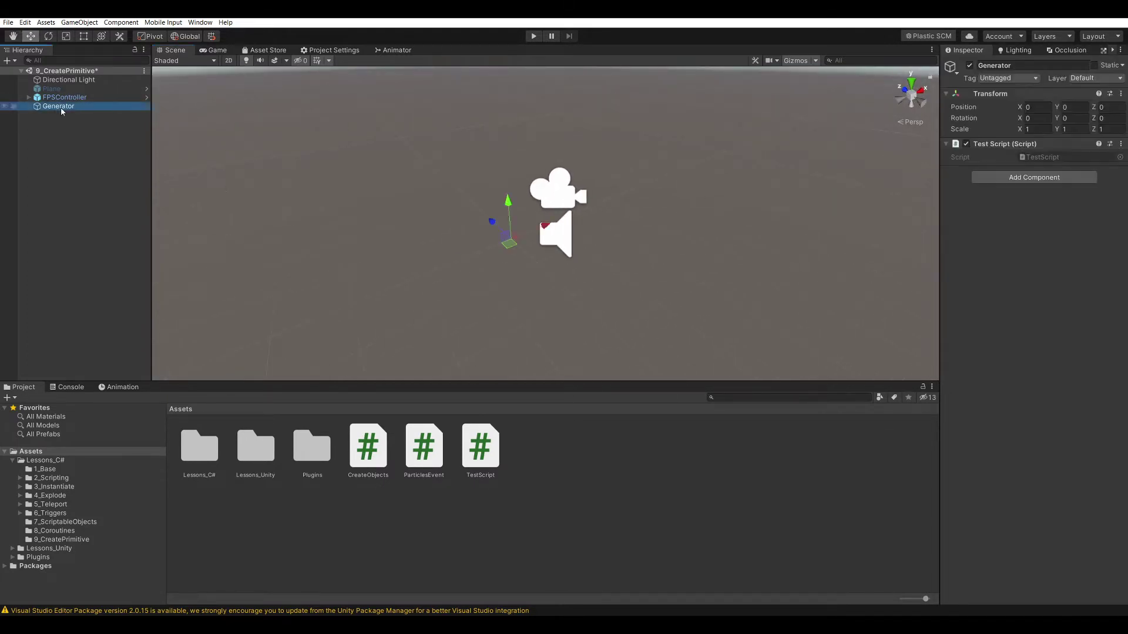
right_click(1003, 148)
click(1046, 187)
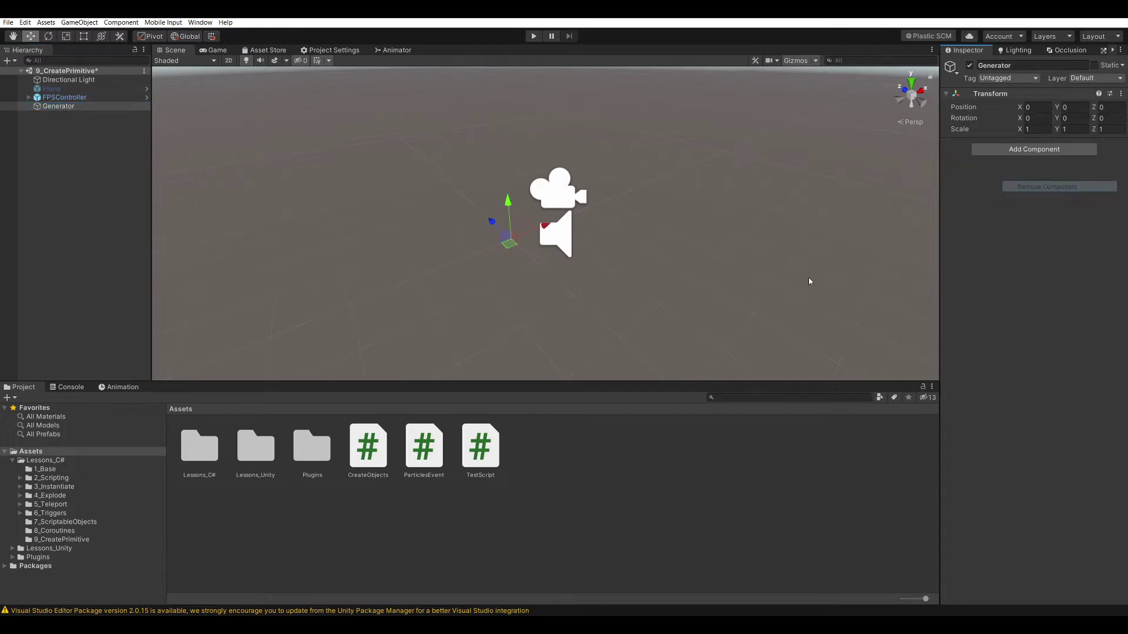
drag(385, 447, 1054, 238)
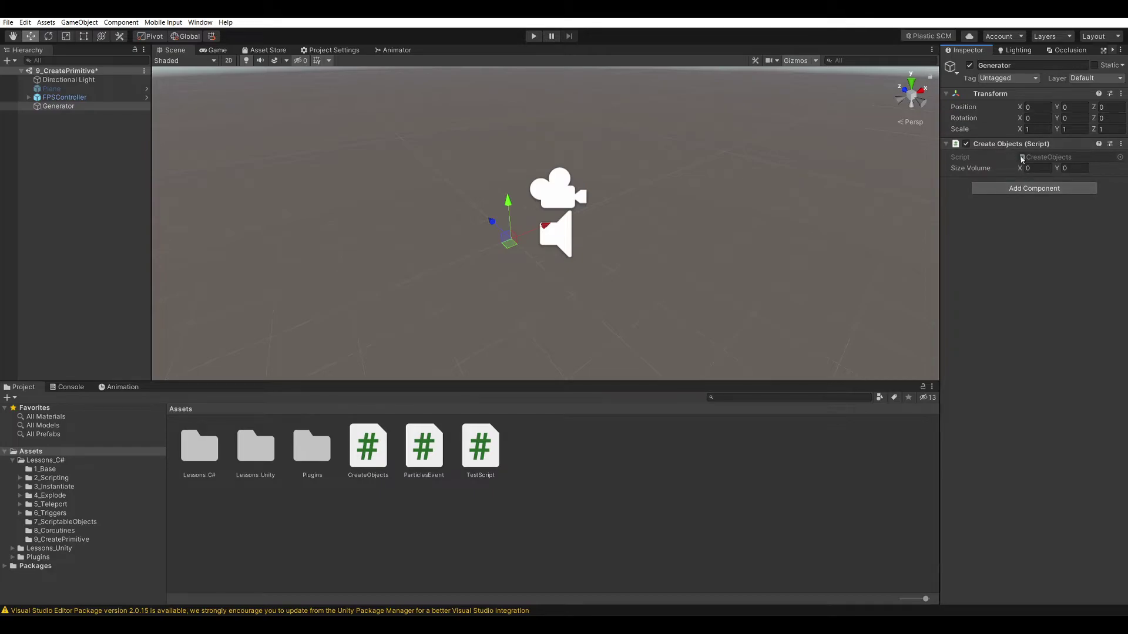
double_click(1048, 157)
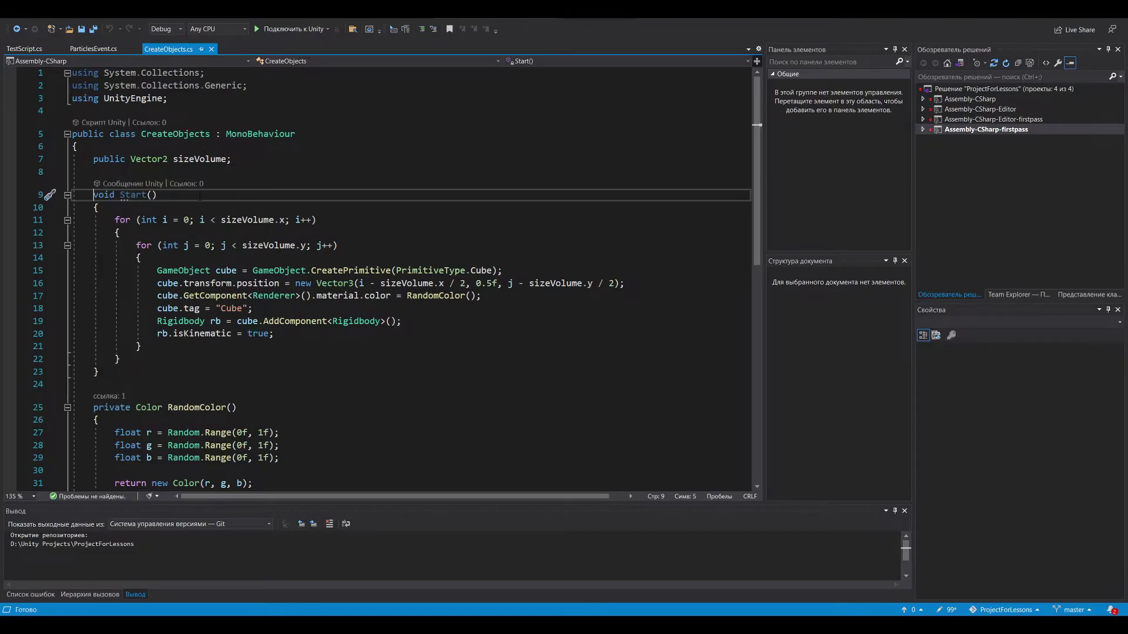
Highlight the sizeVolume field and its uses, then the nested loops inside Start()
drag(233, 160, 93, 159)
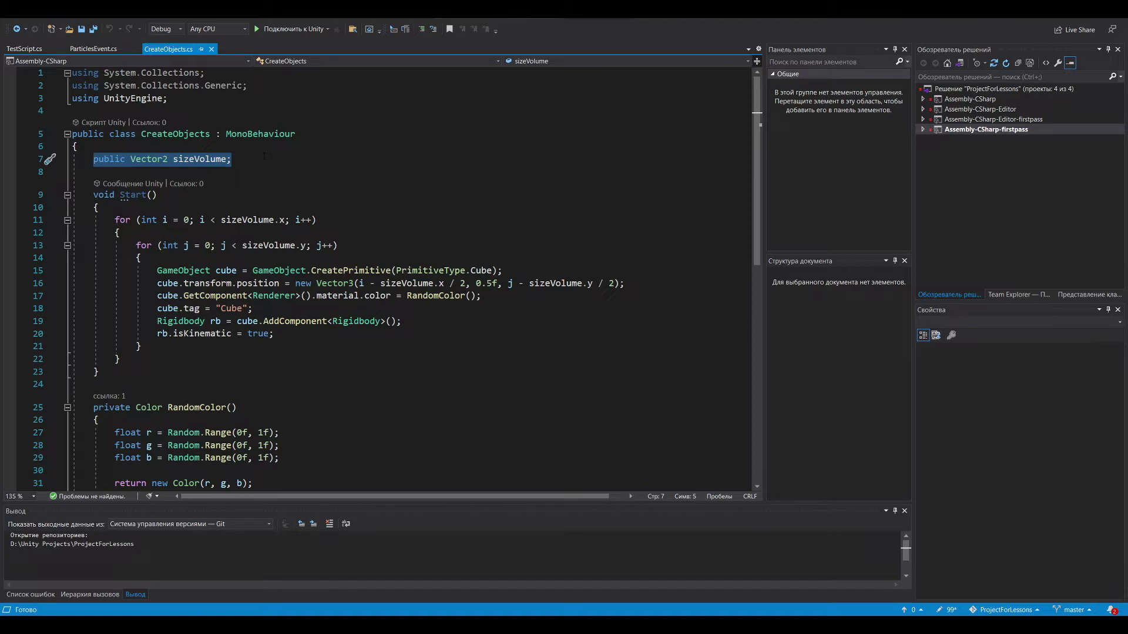
double_click(194, 159)
click(233, 158)
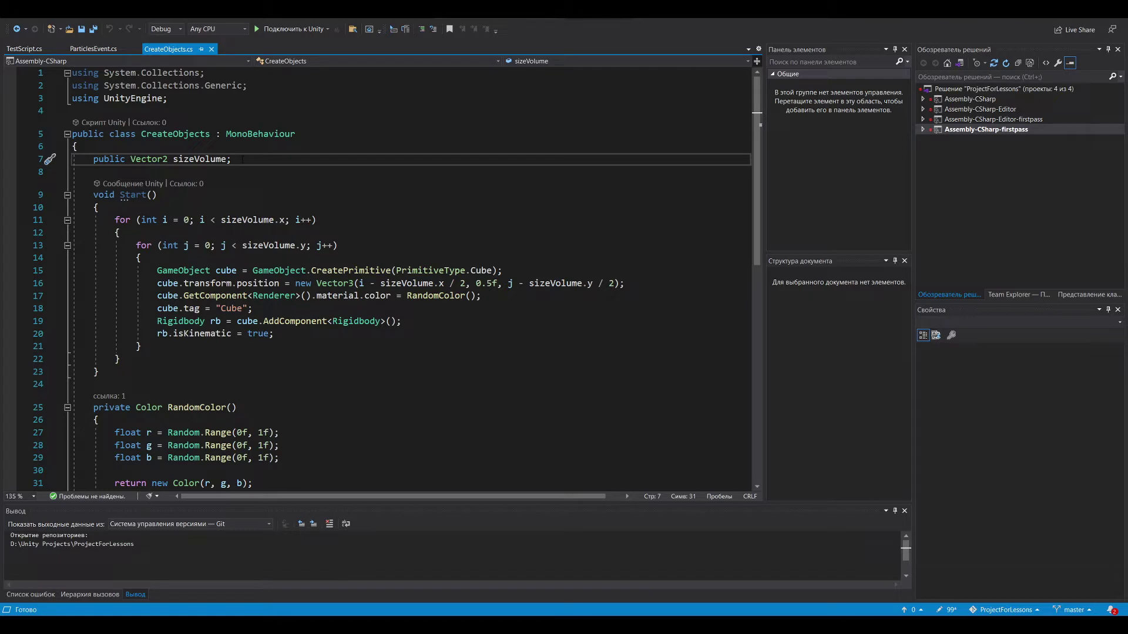
scroll(242, 159, down, 1)
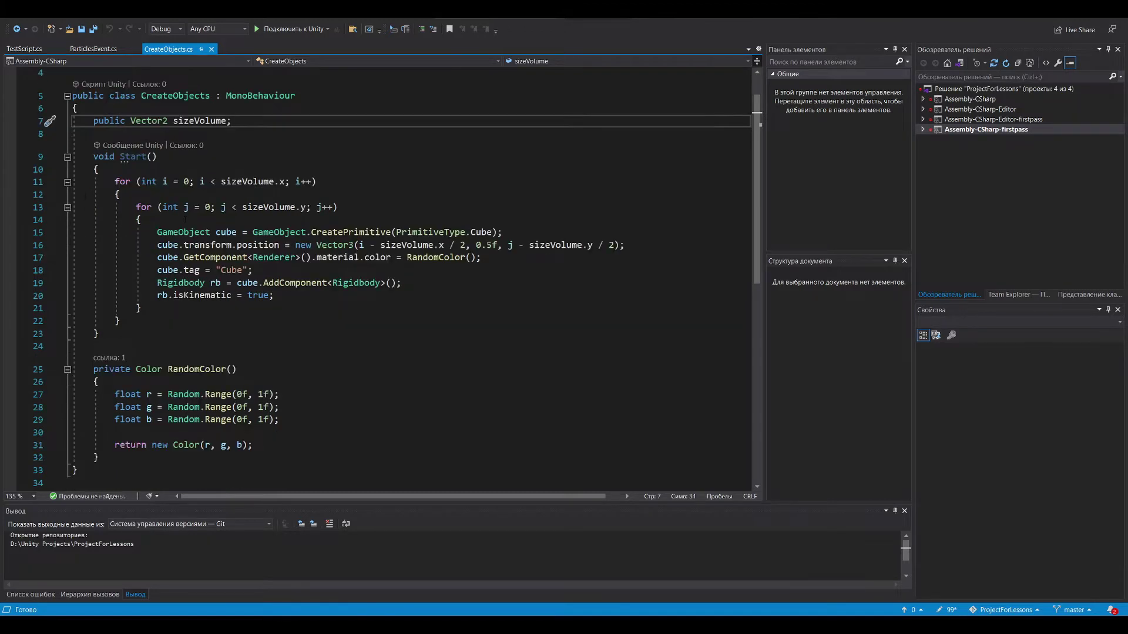
click(180, 157)
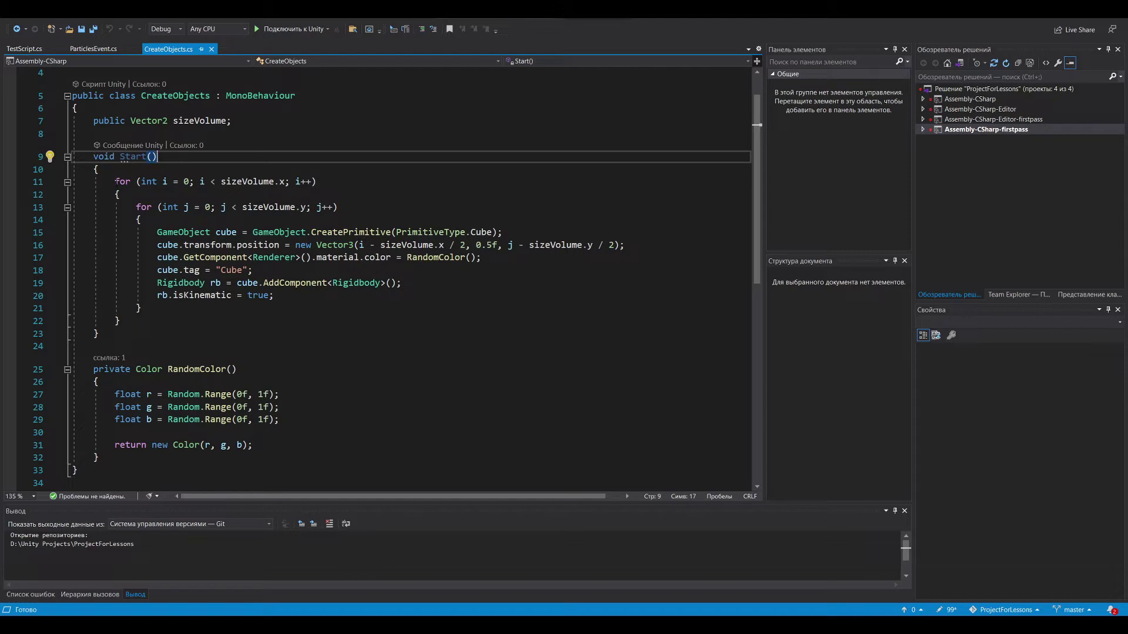
mouse_move(115, 182)
mouse_down()
mouse_move(142, 308)
mouse_move(120, 321)
mouse_up()
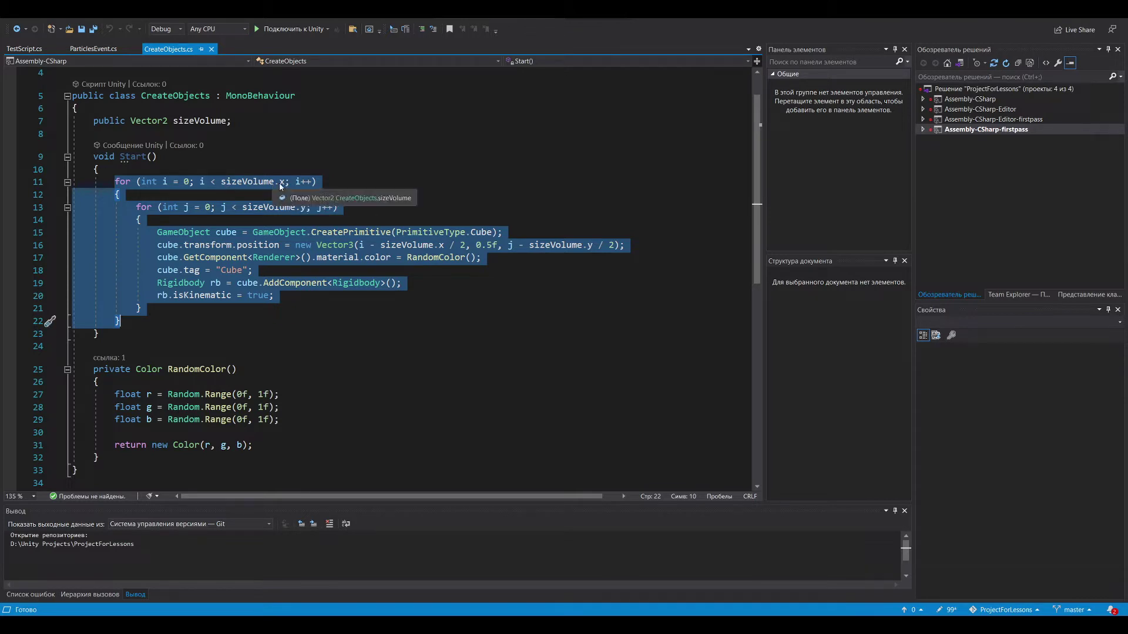
click(318, 181)
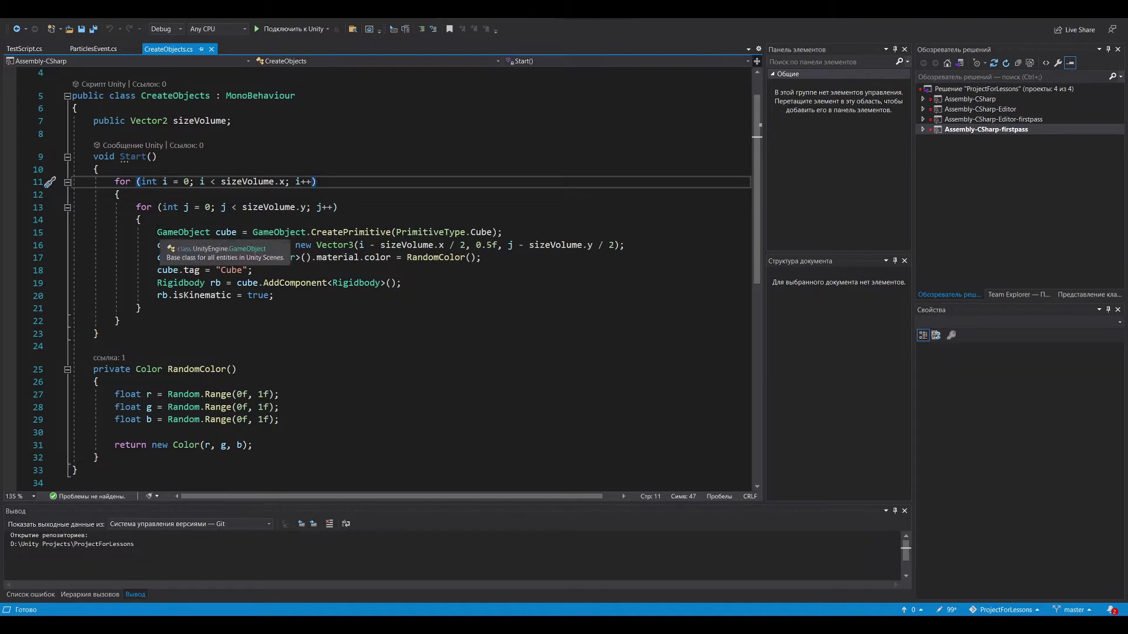
Select the cube creation and position lines, then snip the code editor area
drag(157, 232, 503, 233)
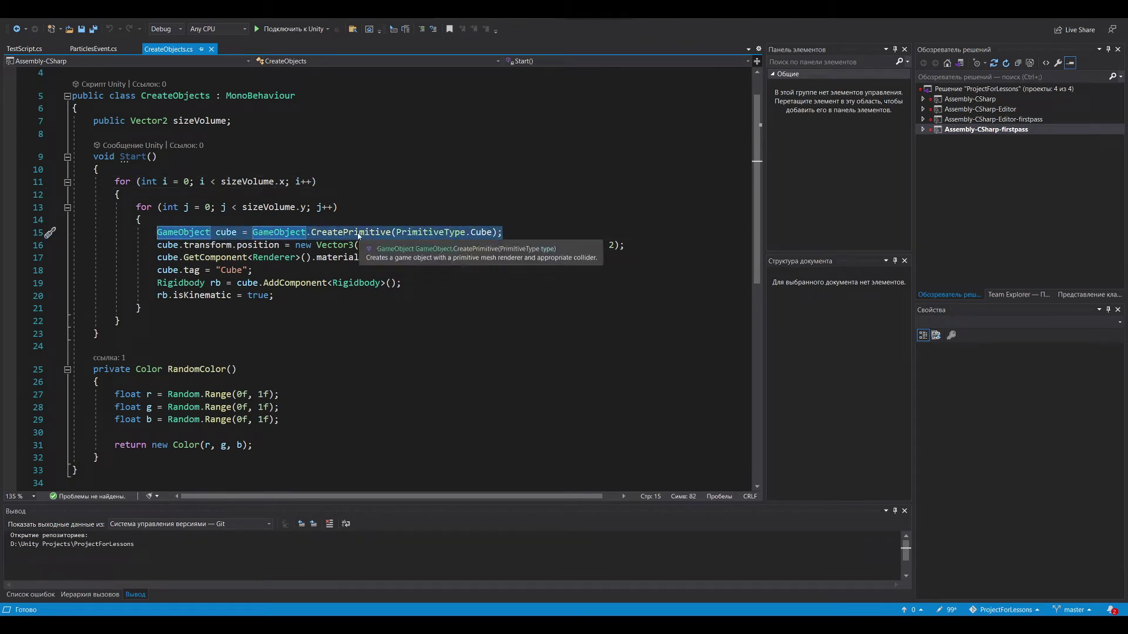
click(626, 245)
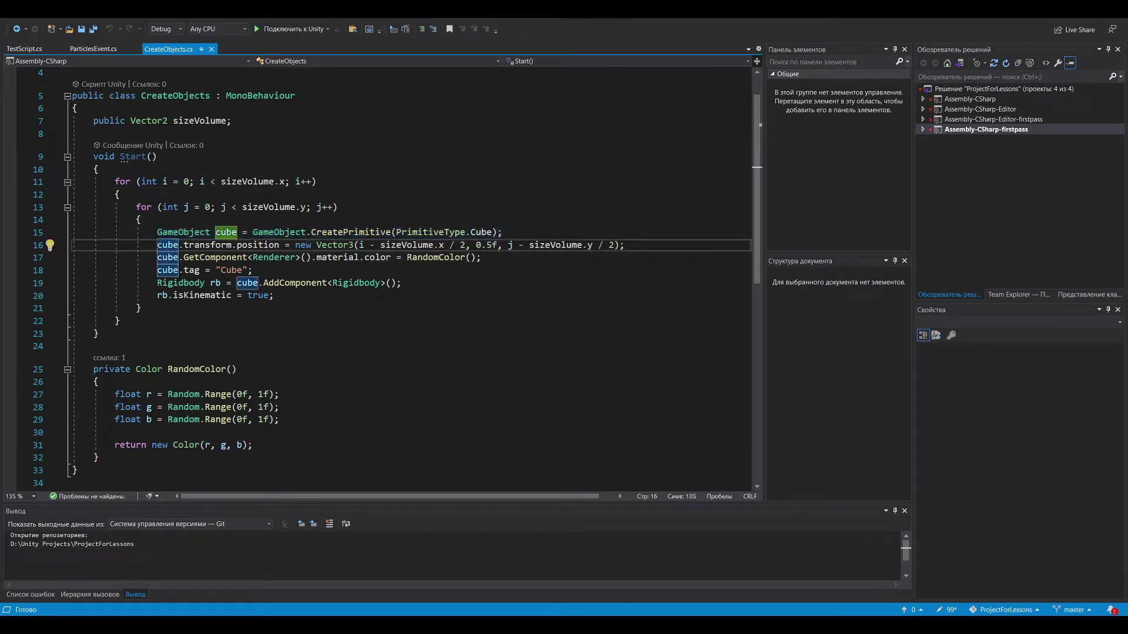
drag(157, 245, 662, 245)
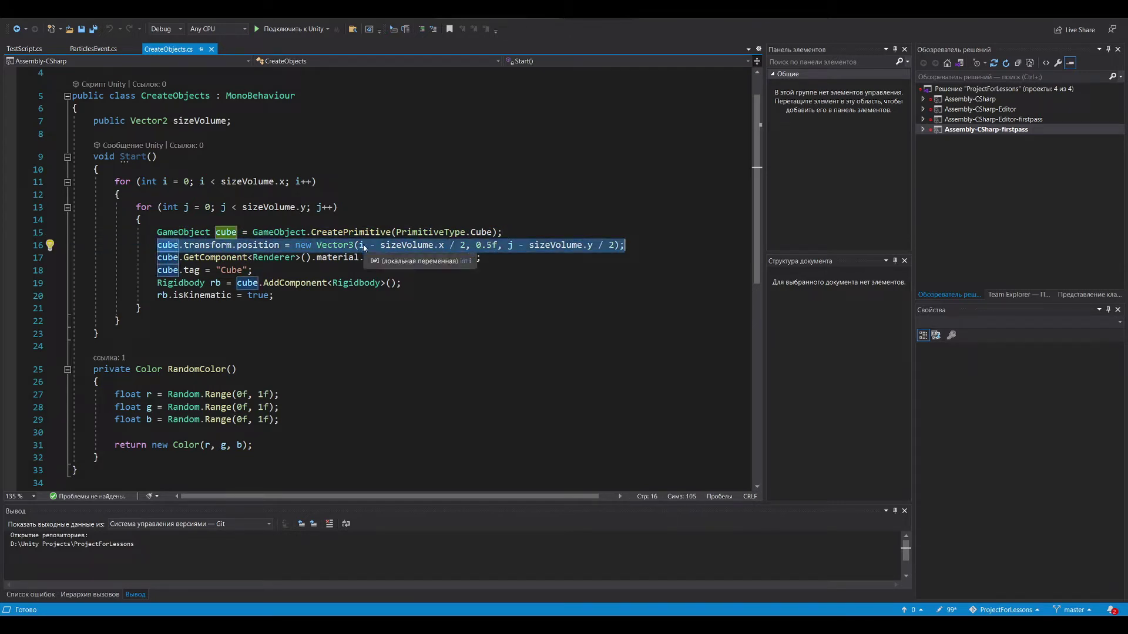
click(361, 245)
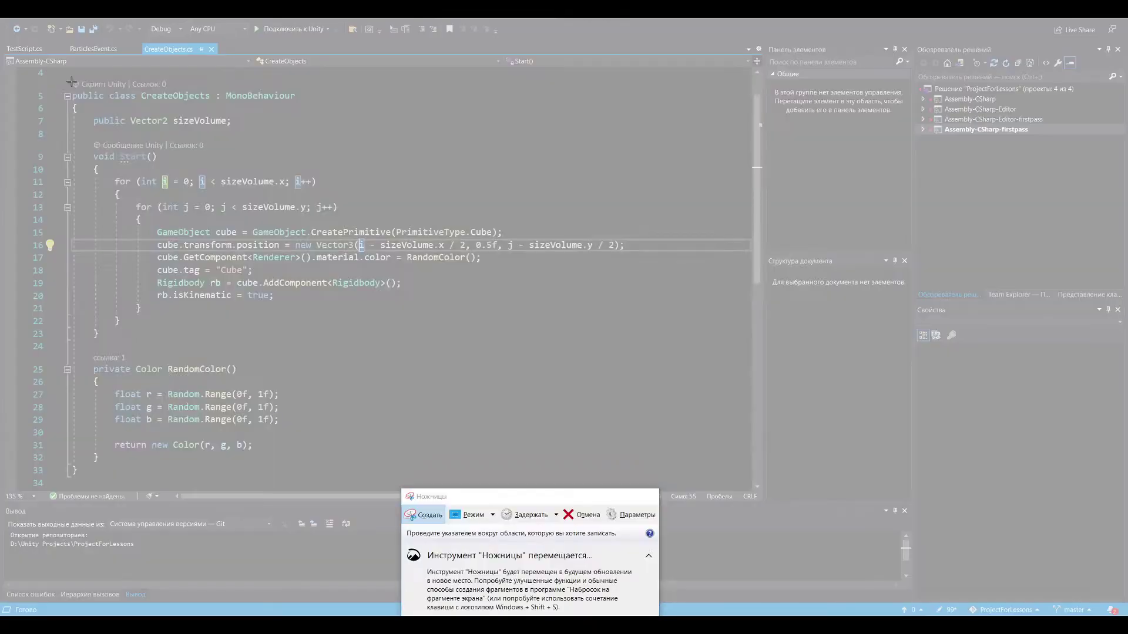
drag(51, 70, 920, 561)
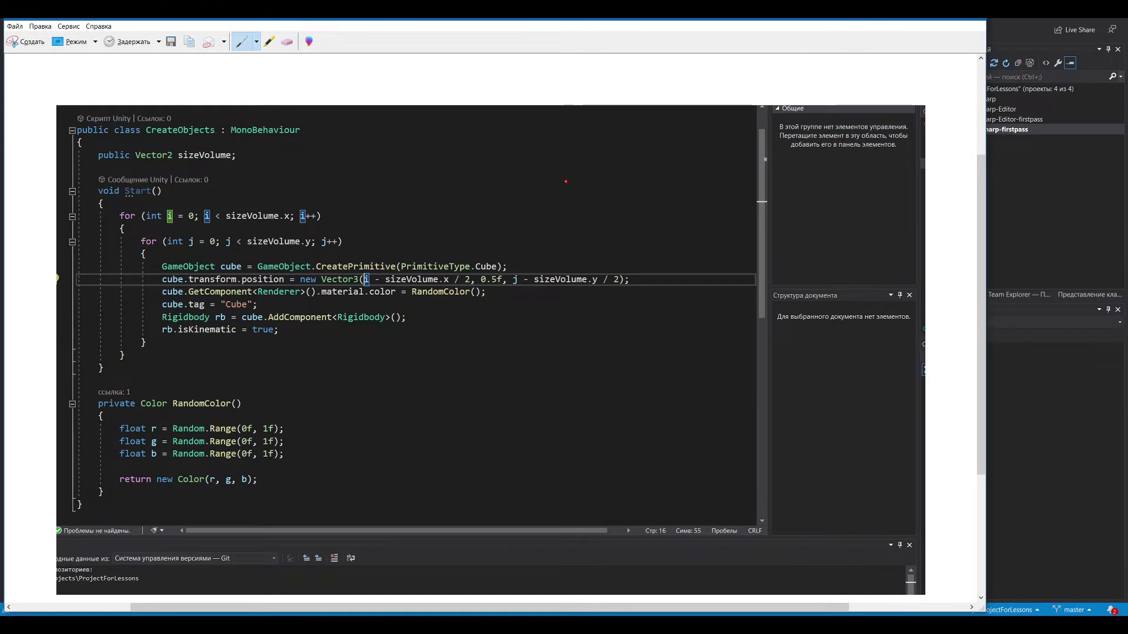
Write the (0,0) origin on the snip, outline the plane around it, and arrow its bottom edge
drag(580, 158, 585, 174)
drag(617, 158, 629, 188)
drag(578, 151, 577, 191)
drag(509, 123, 506, 239)
mouse_move(509, 123)
mouse_down()
mouse_move(624, 121)
mouse_move(510, 245)
mouse_up()
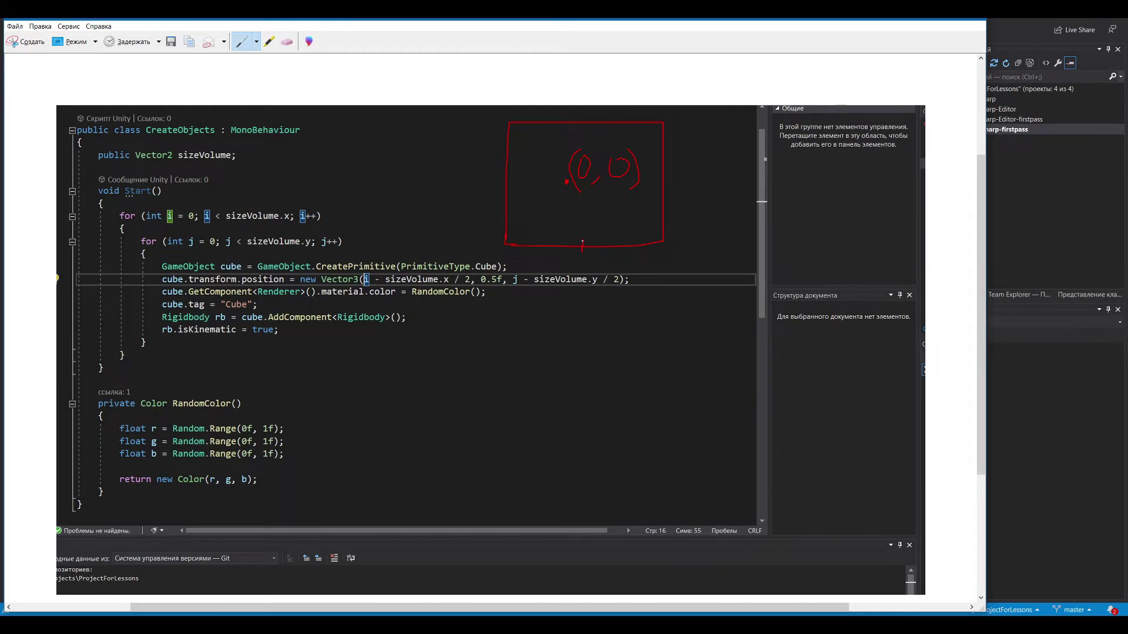
drag(506, 257, 666, 268)
Sketch another cube, underline sizeVolume.x, draw a second plane with its first cube, then close the snip
drag(522, 197, 521, 215)
mouse_move(381, 272)
mouse_down()
mouse_move(468, 285)
mouse_move(474, 257)
mouse_up()
drag(494, 339, 498, 406)
drag(495, 337, 496, 416)
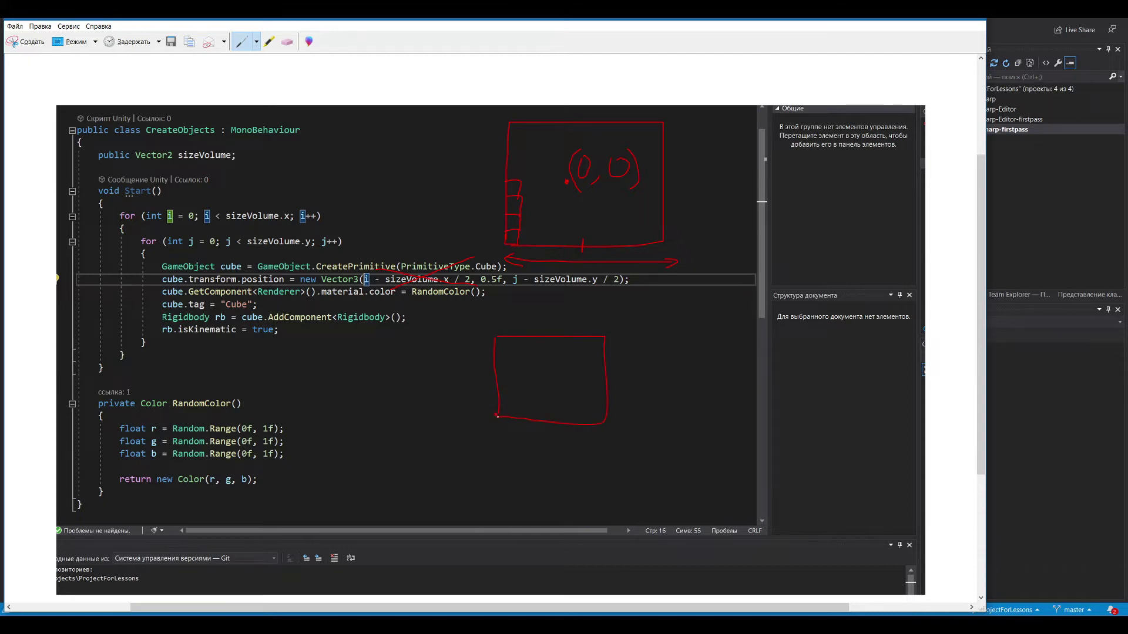
drag(504, 400, 513, 417)
key(alt+F4)
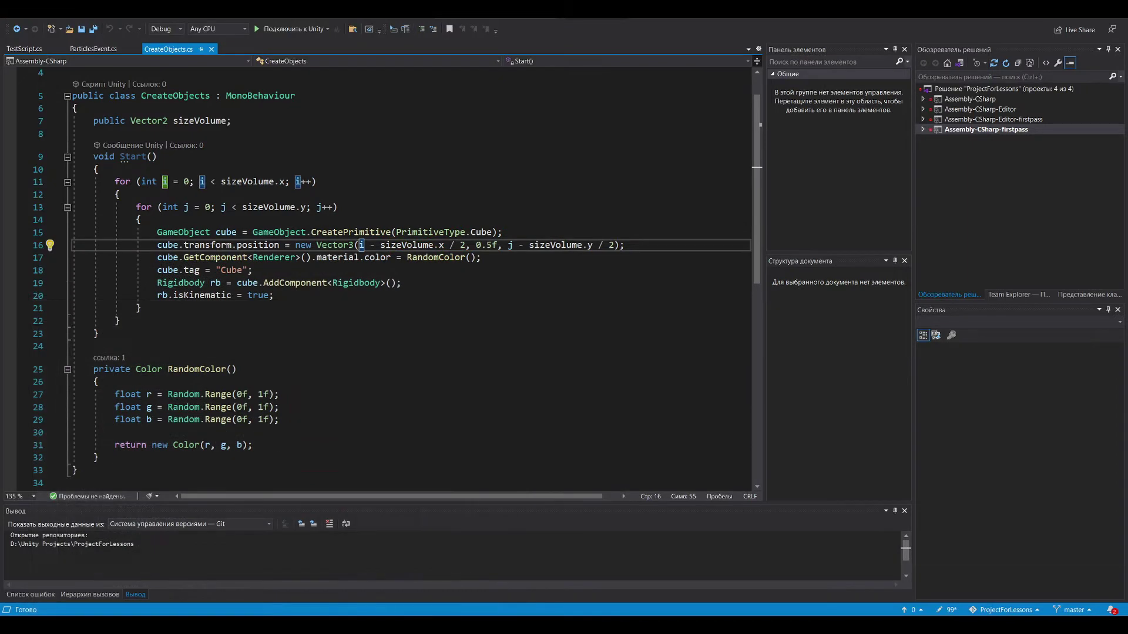
Explain the cube creation and position lines, the RandomColor renderer call and its colour return statement
drag(624, 245, 156, 235)
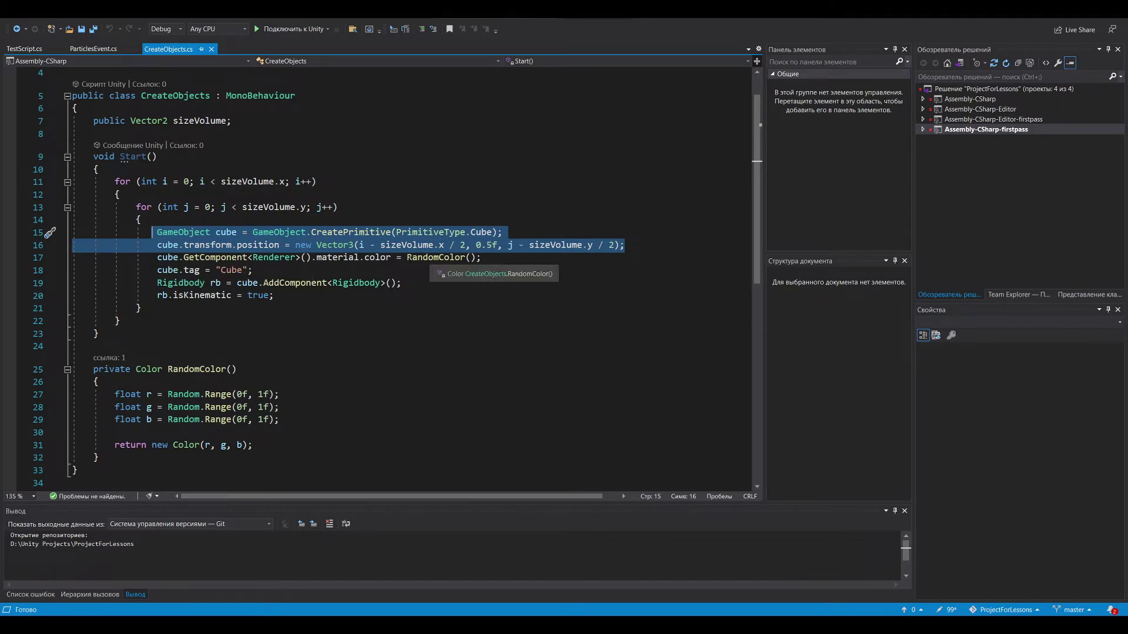
drag(407, 257, 507, 257)
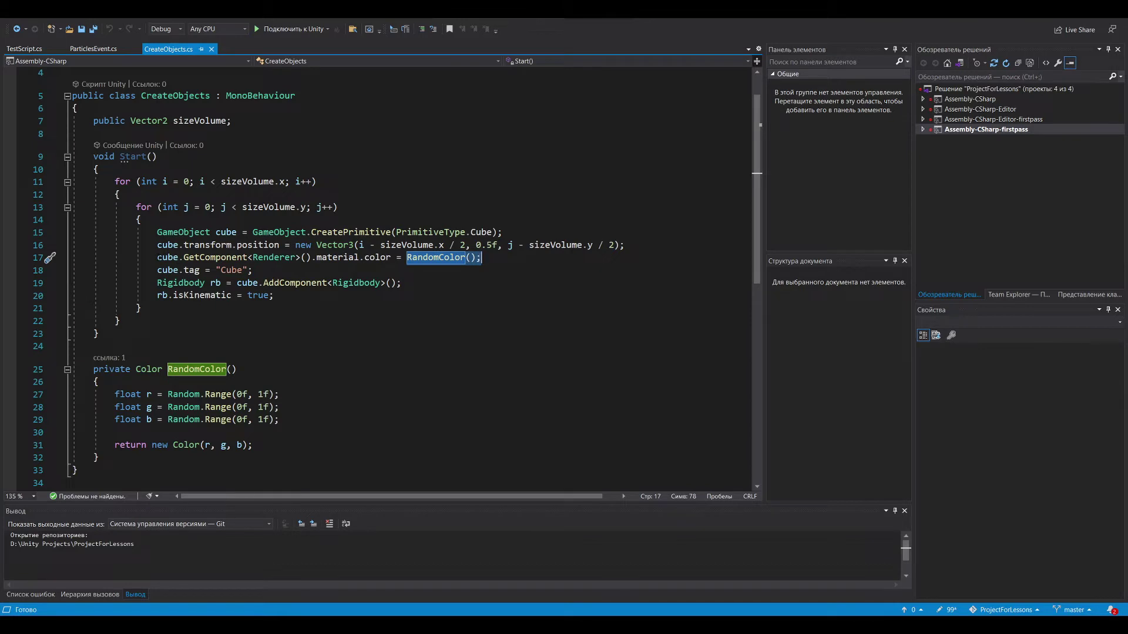
drag(157, 257, 482, 259)
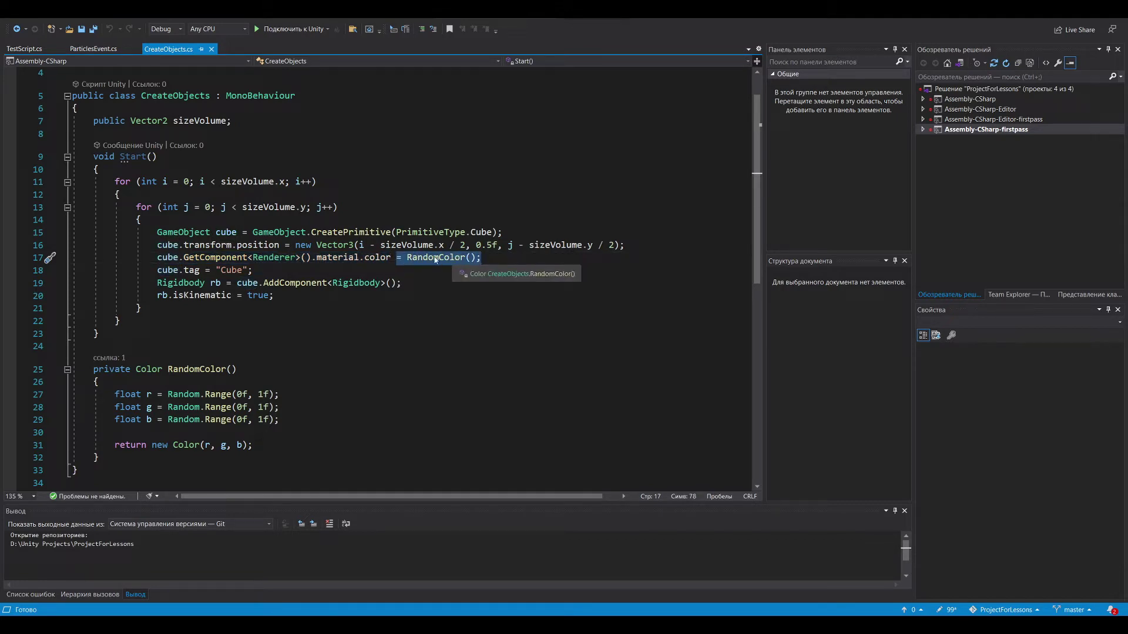
scroll(141, 361, down, 2)
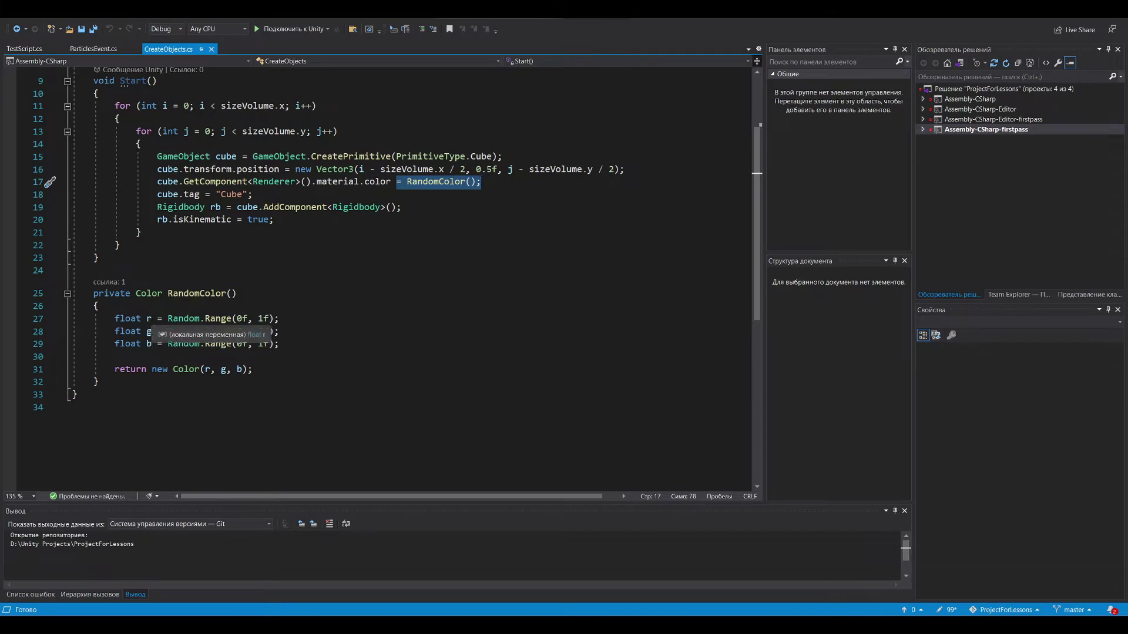
drag(114, 369, 253, 369)
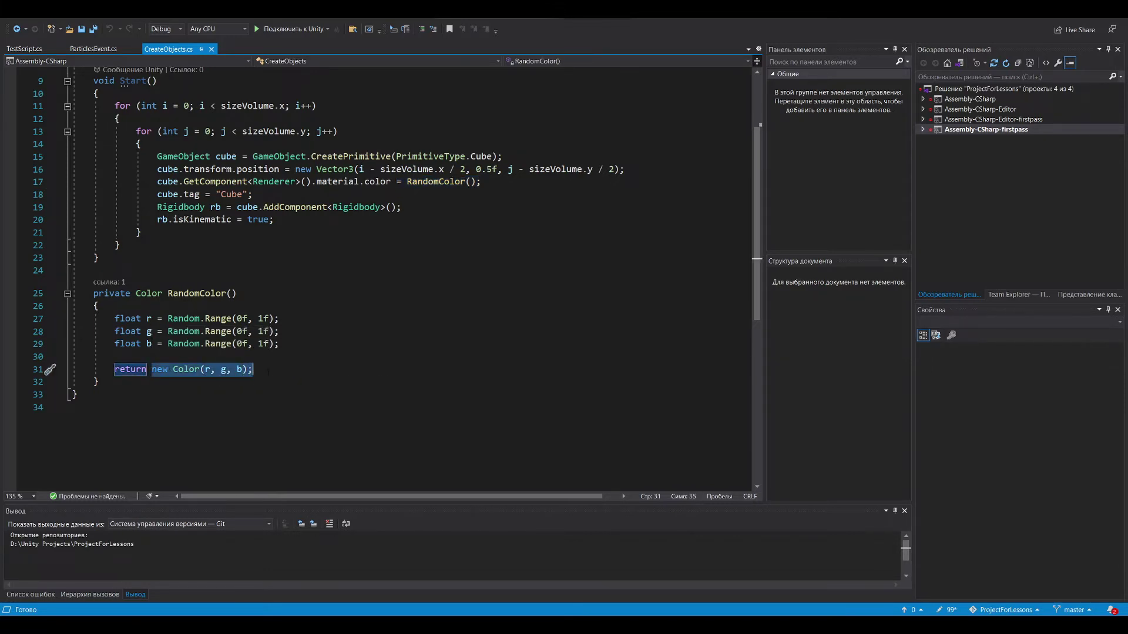
click(269, 371)
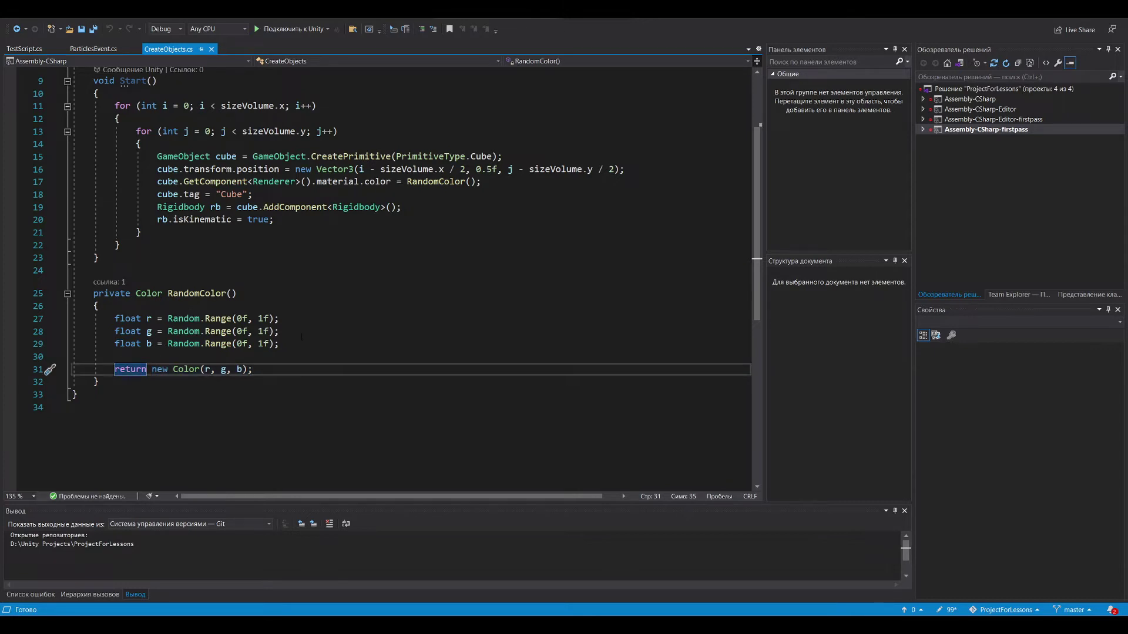
Explain the tag, Rigidbody and isKinematic lines and the sizeVolume field, then return to Unity
scroll(331, 311, up, 1)
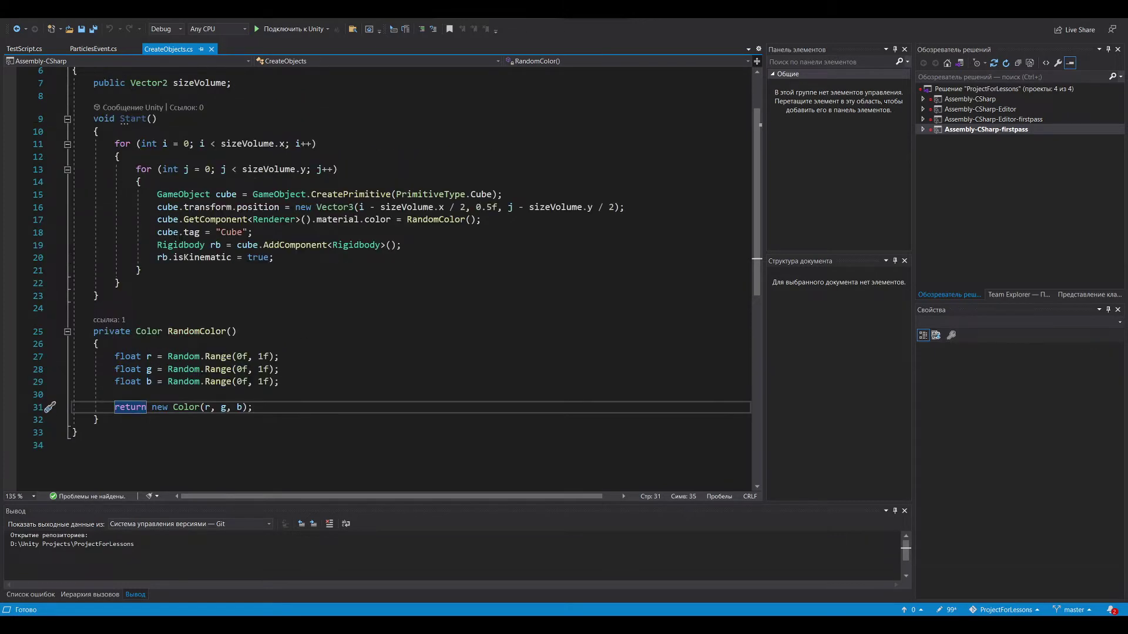
drag(252, 233, 157, 233)
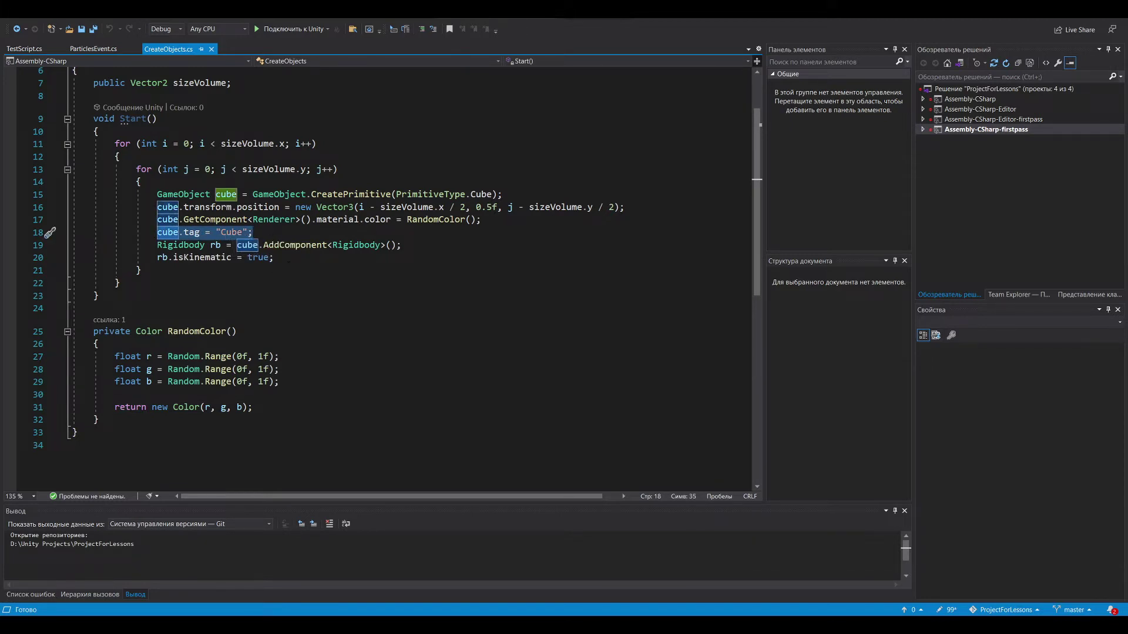
click(287, 257)
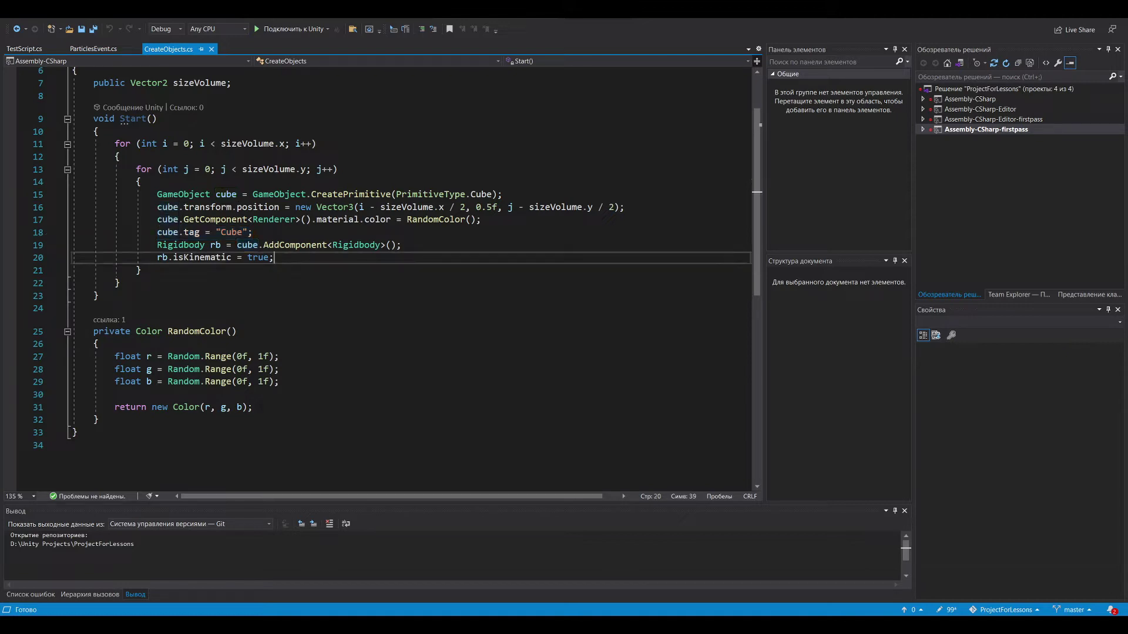
drag(157, 245, 401, 245)
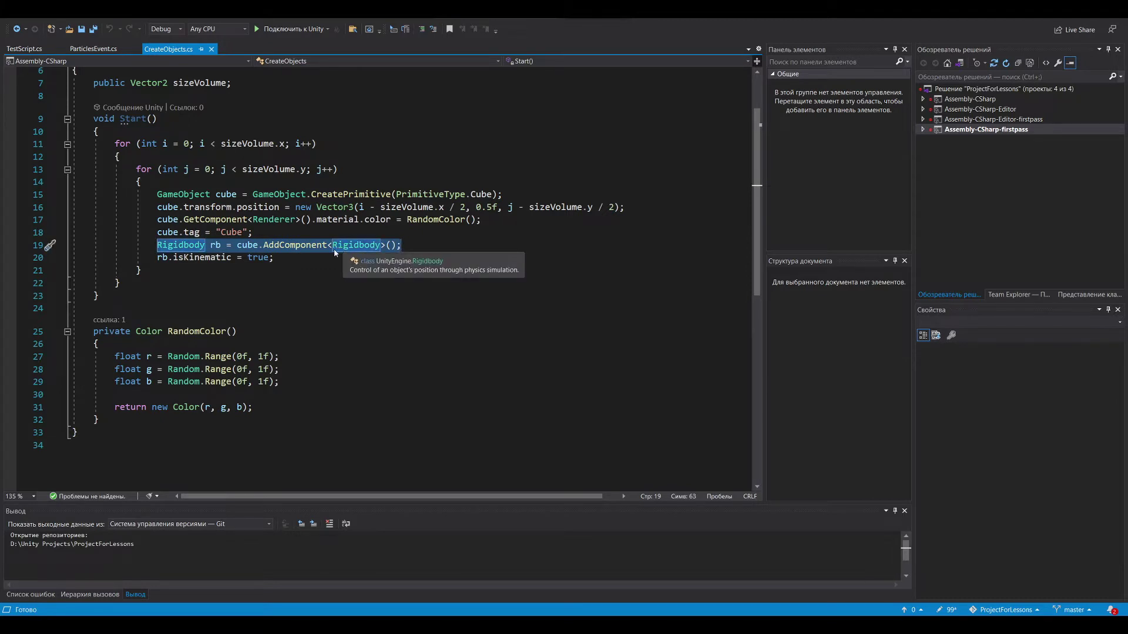
drag(274, 258, 157, 257)
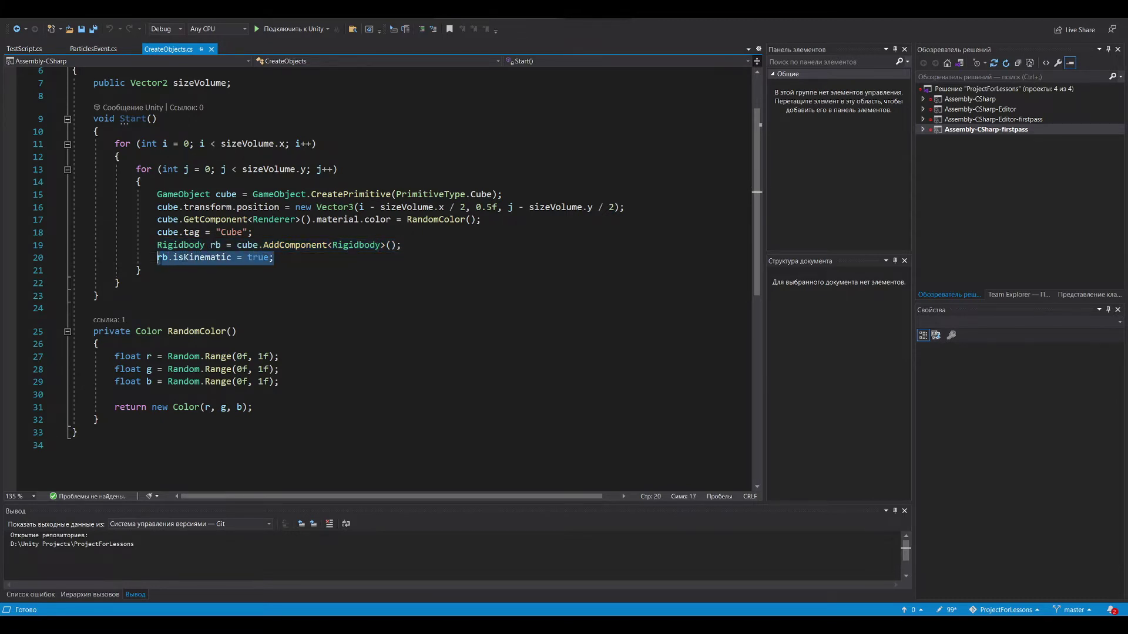
click(326, 259)
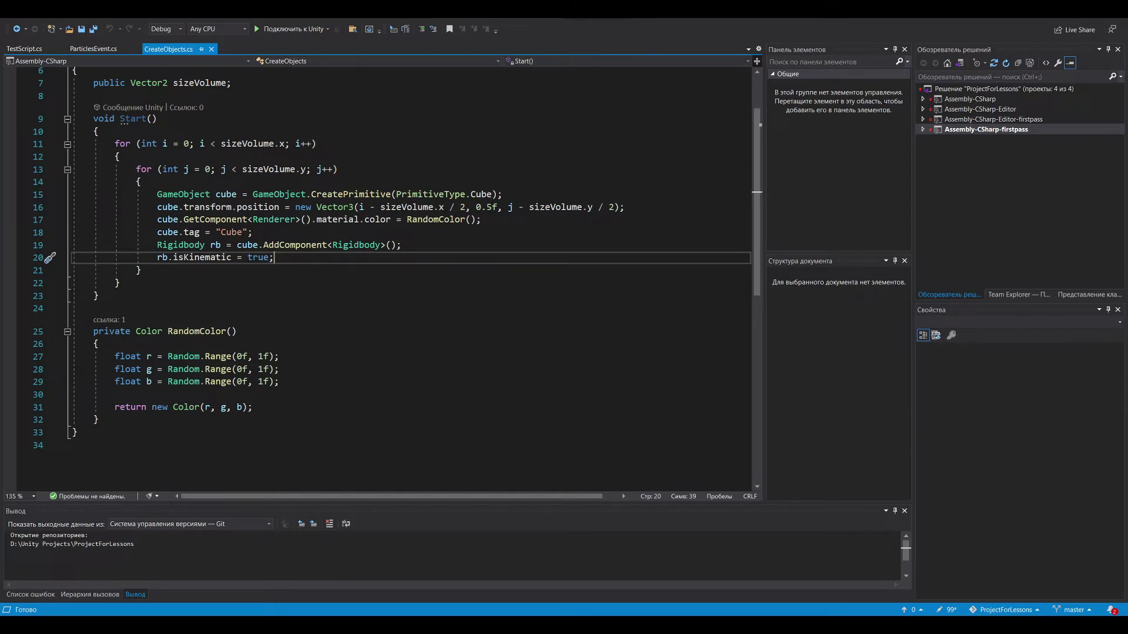
scroll(182, 170, up, 2)
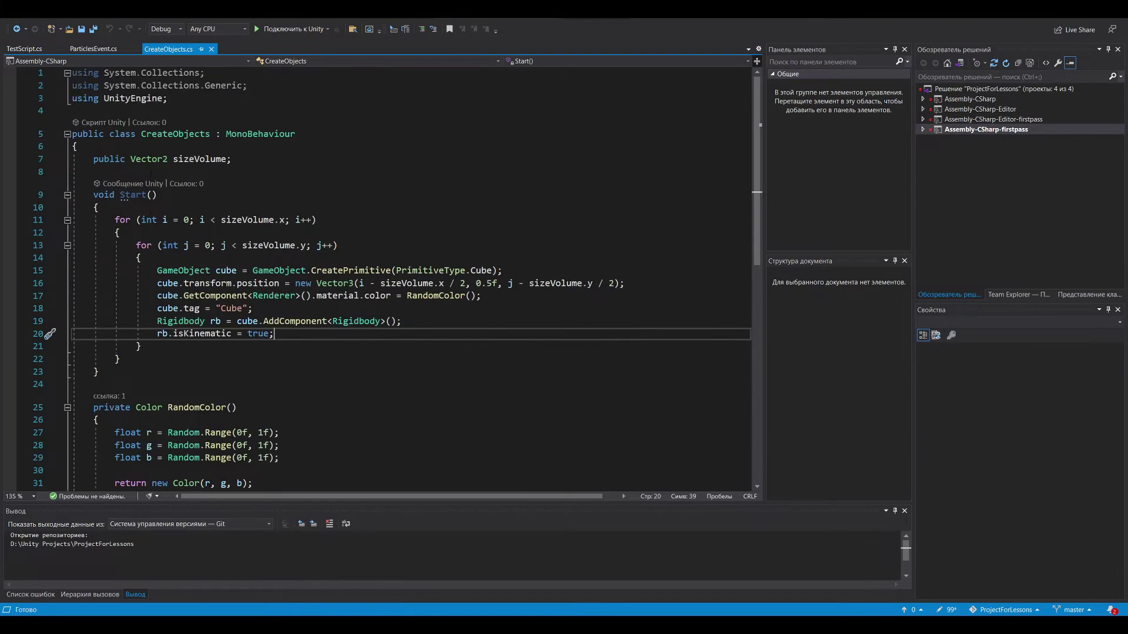
scroll(181, 171, down, 1)
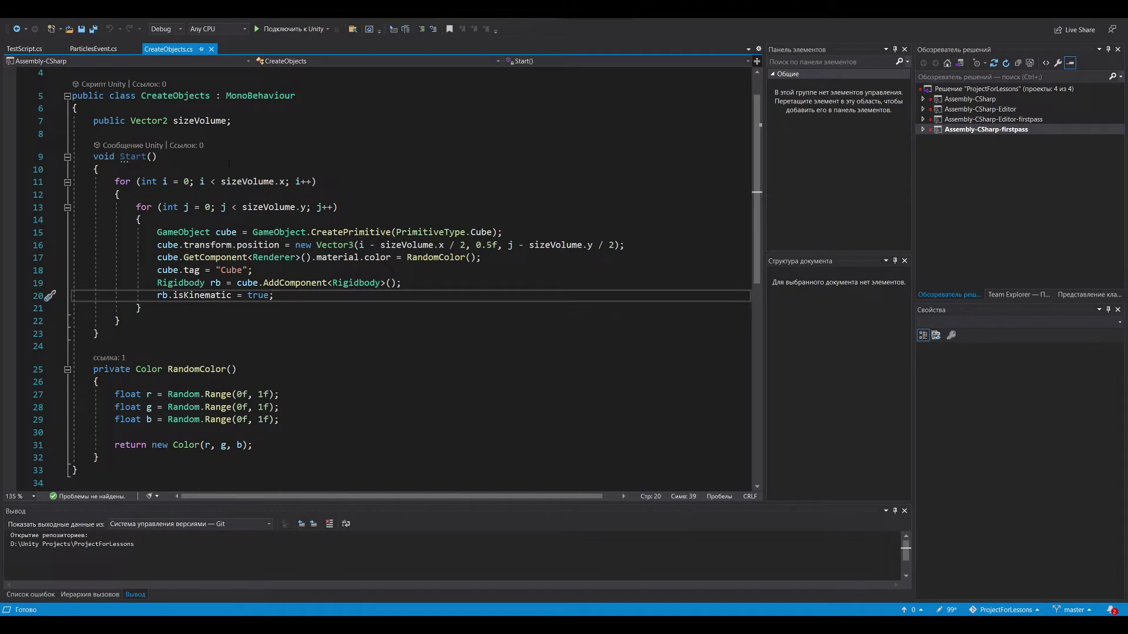
double_click(200, 121)
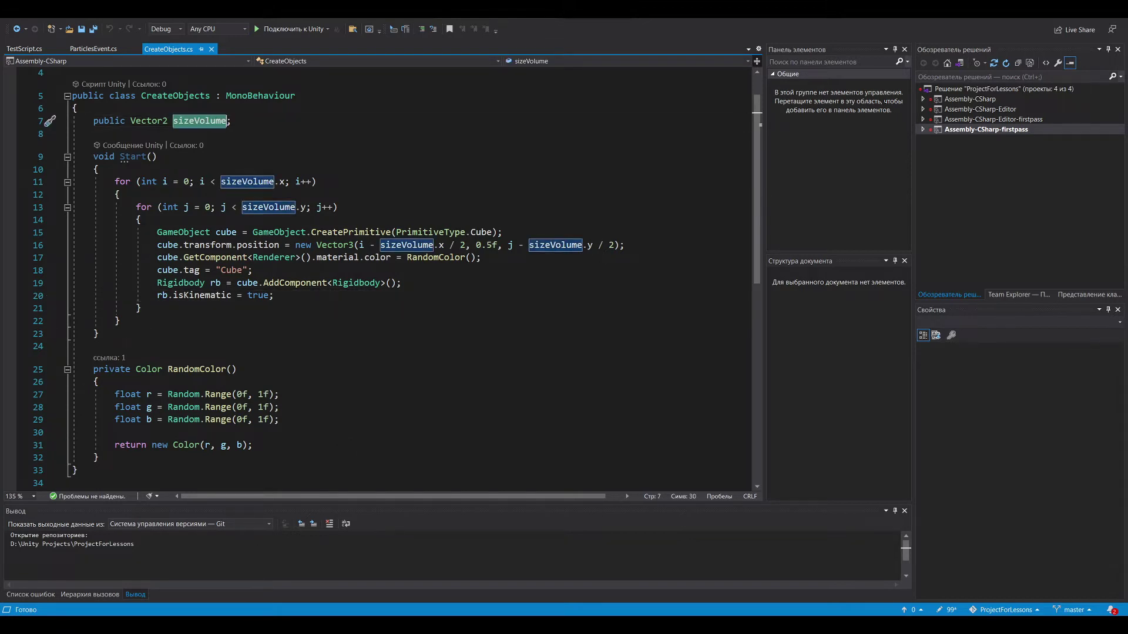
key(alt+Tab)
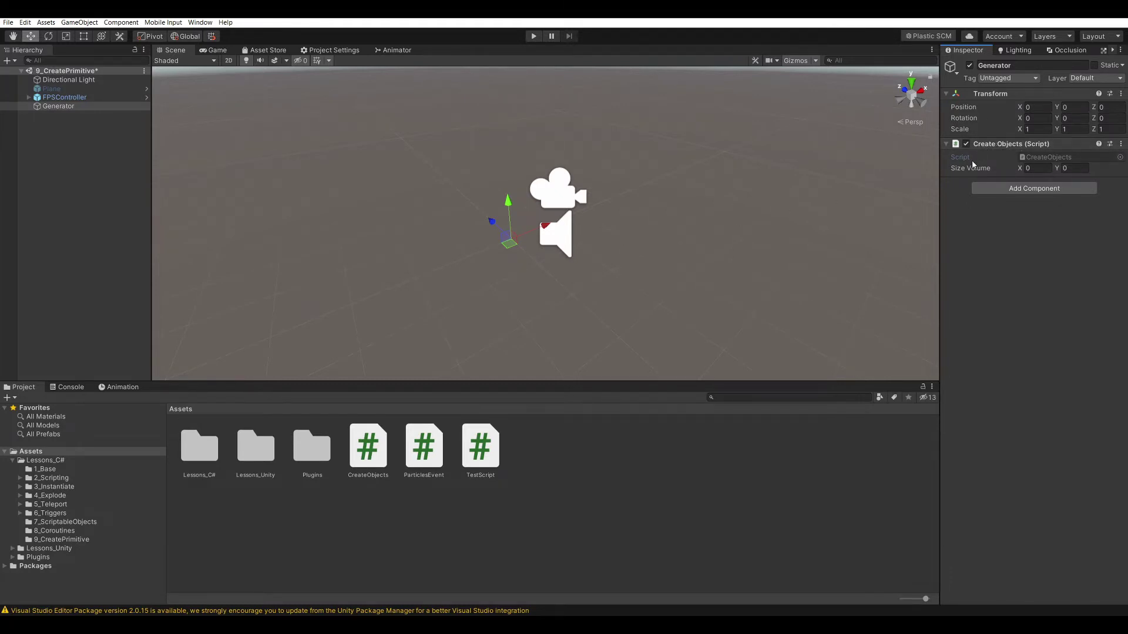
Set the Generator's Size Volume to X 50 and Y 50
click(1037, 168)
text(50)
key(Tab)
text(50)
Play the scene, walk over the grid of coloured cubes, then go to the Scene view
key(ctrl+p)
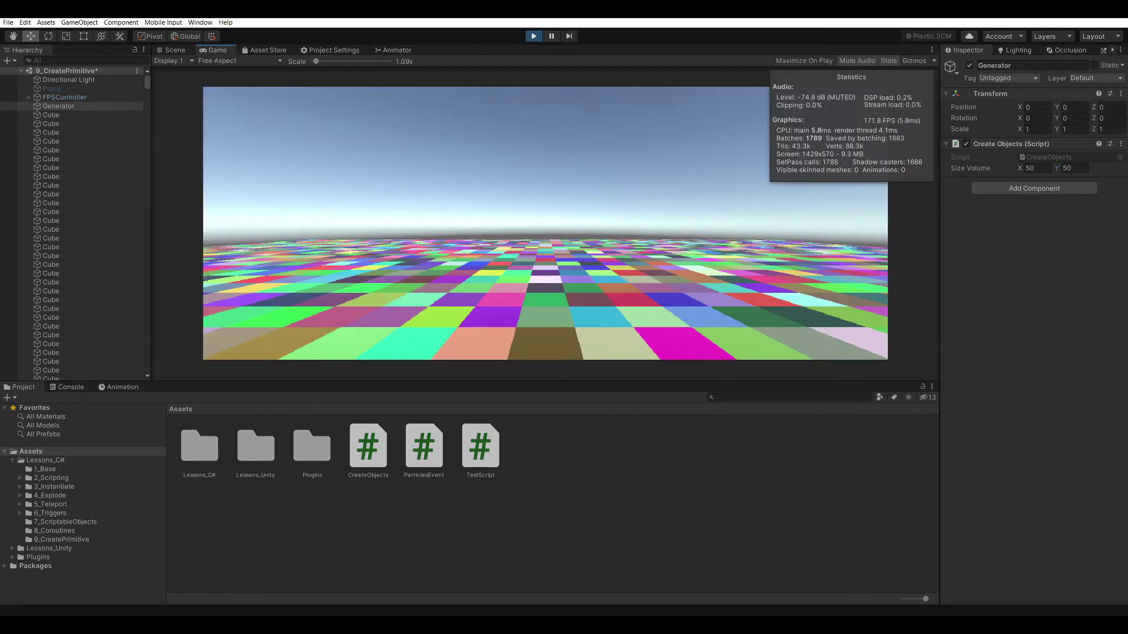
key(w)
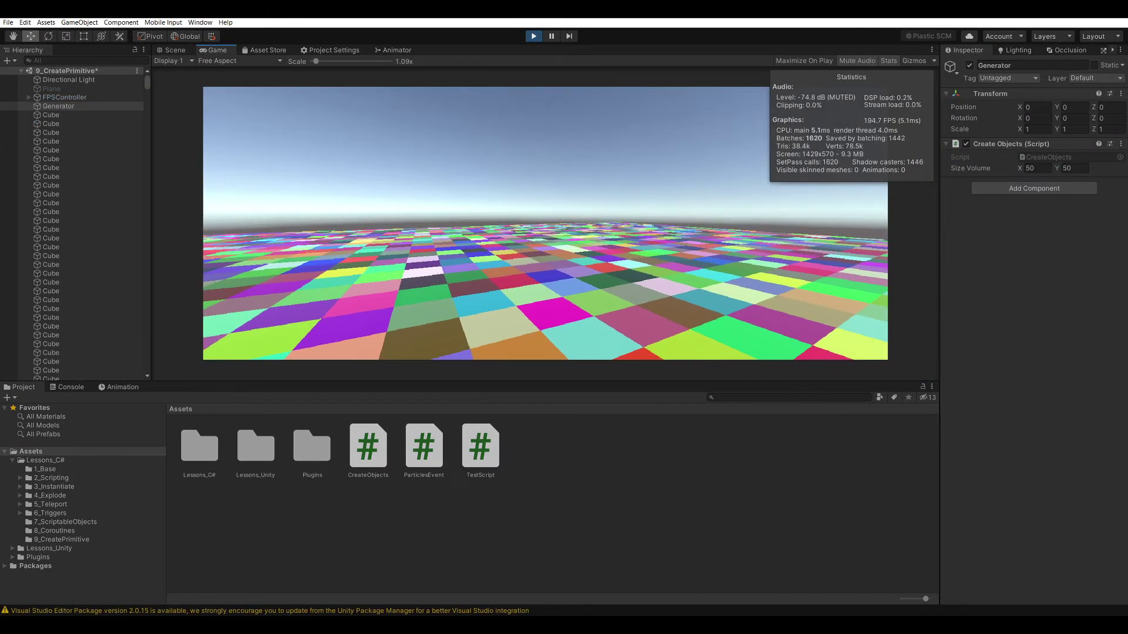
key(w)
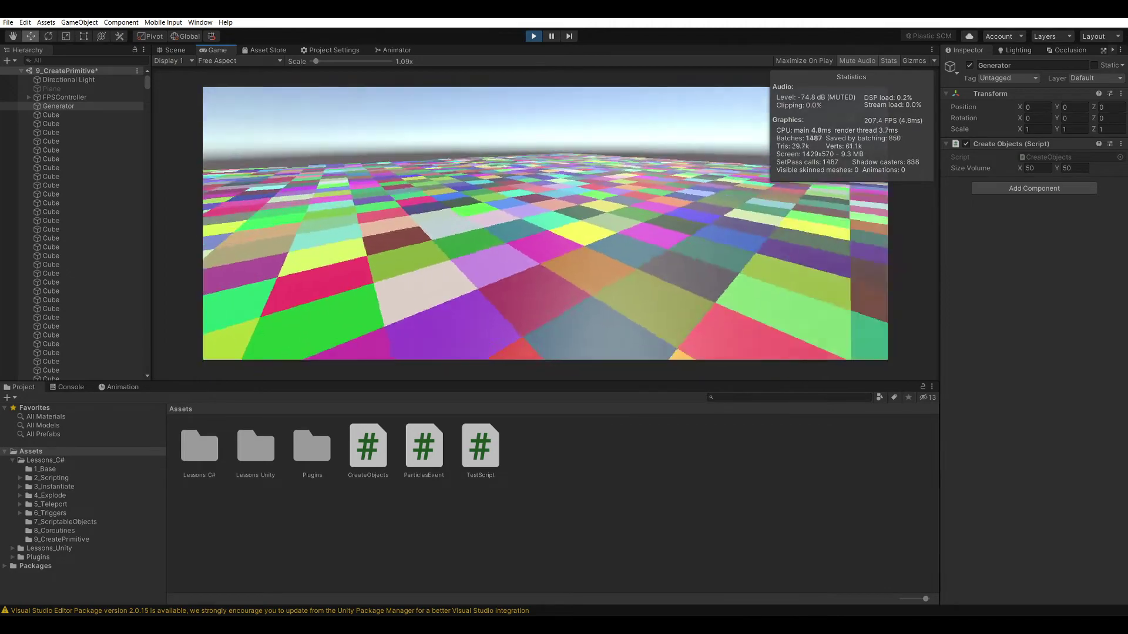
key(w)
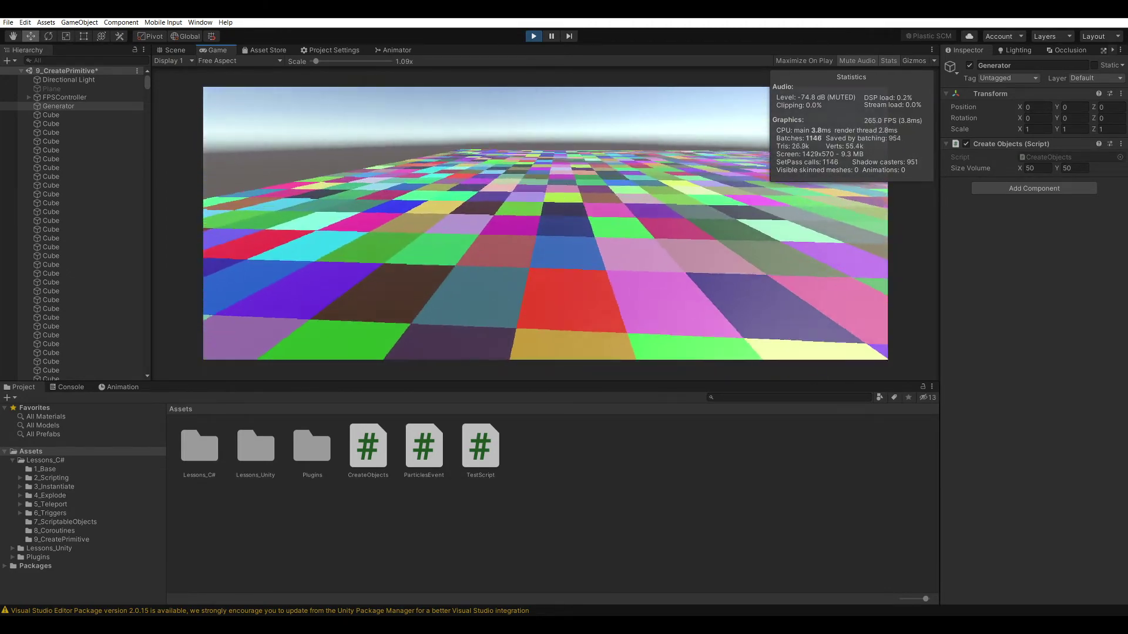
key(Escape)
click(181, 51)
Select cubes in the grid, ending on the blue edge cube, to inspect its Rigidbody
alt+drag(446, 247, 588, 223)
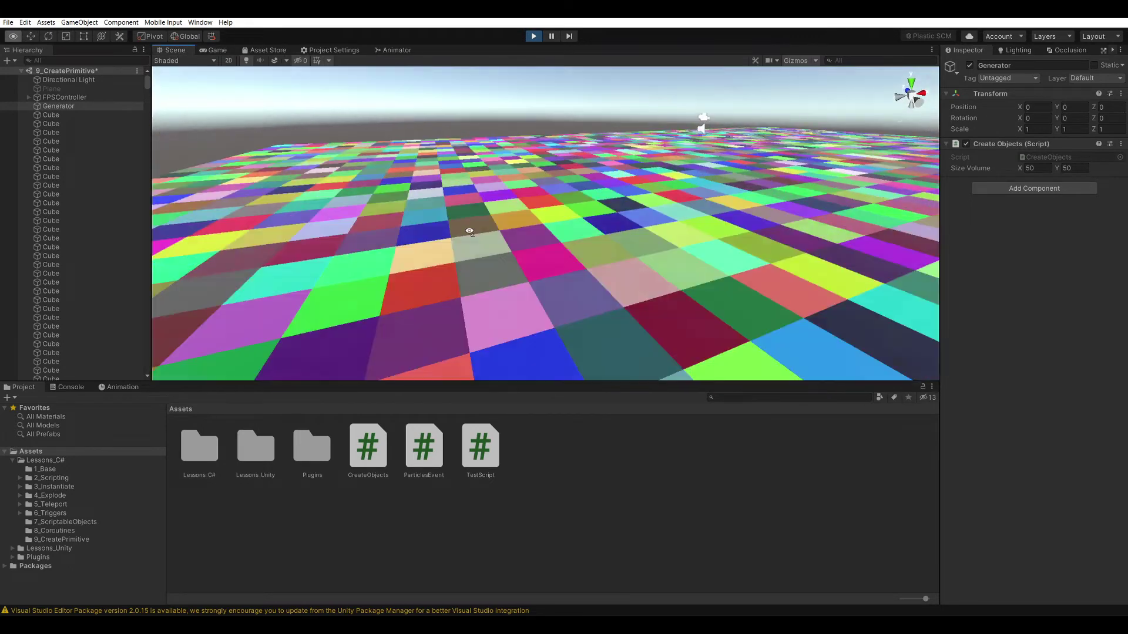
click(668, 235)
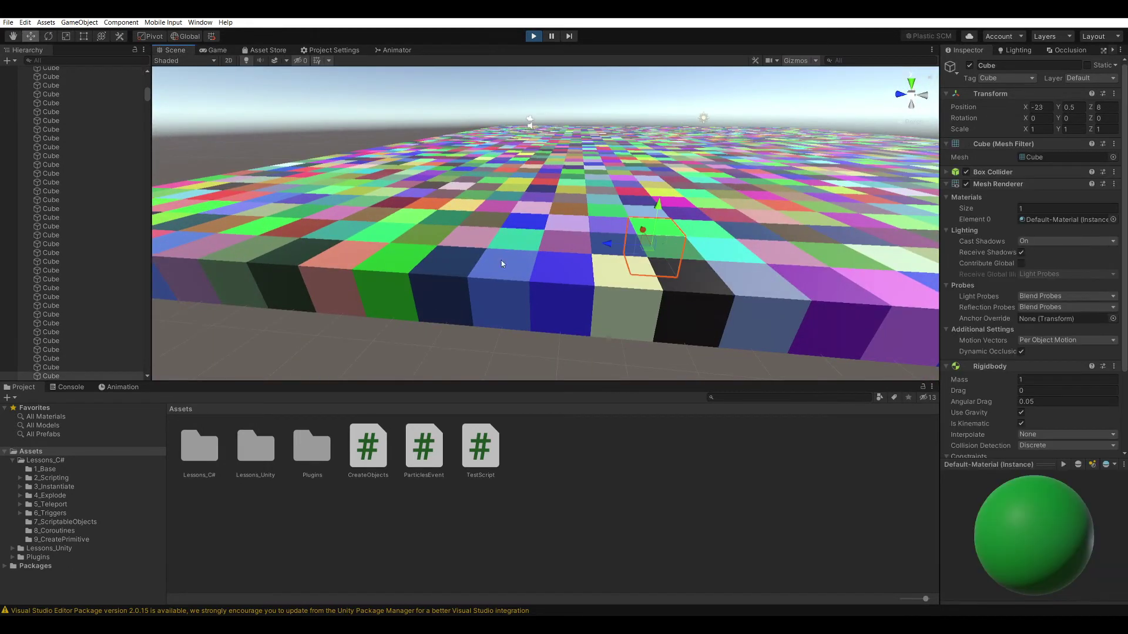
click(517, 252)
scroll(1044, 353, down, 3)
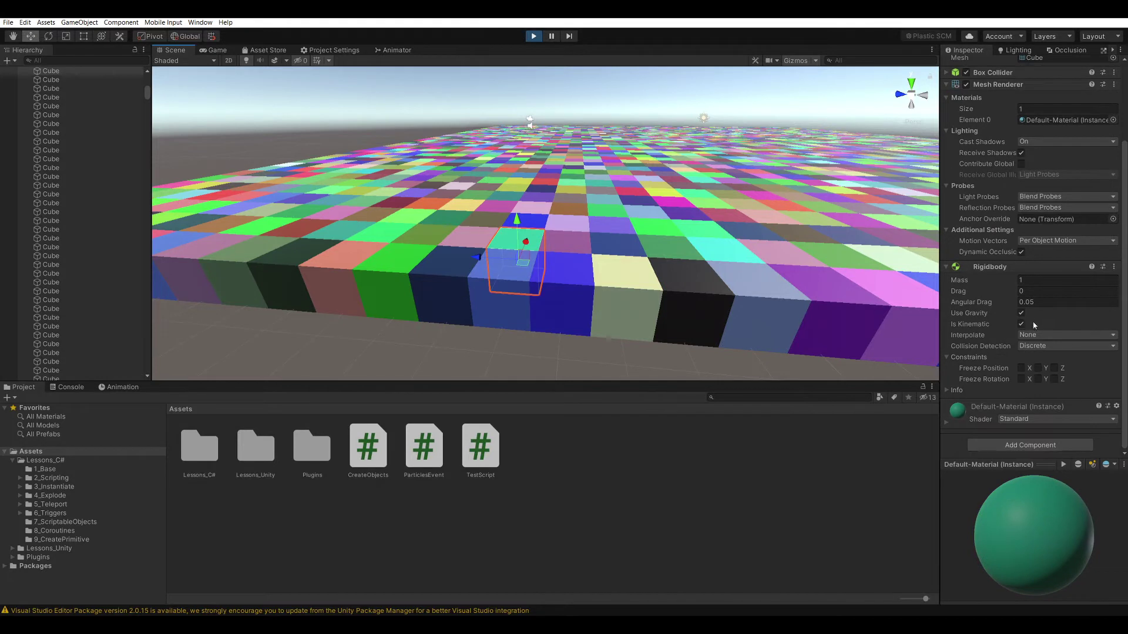
click(544, 314)
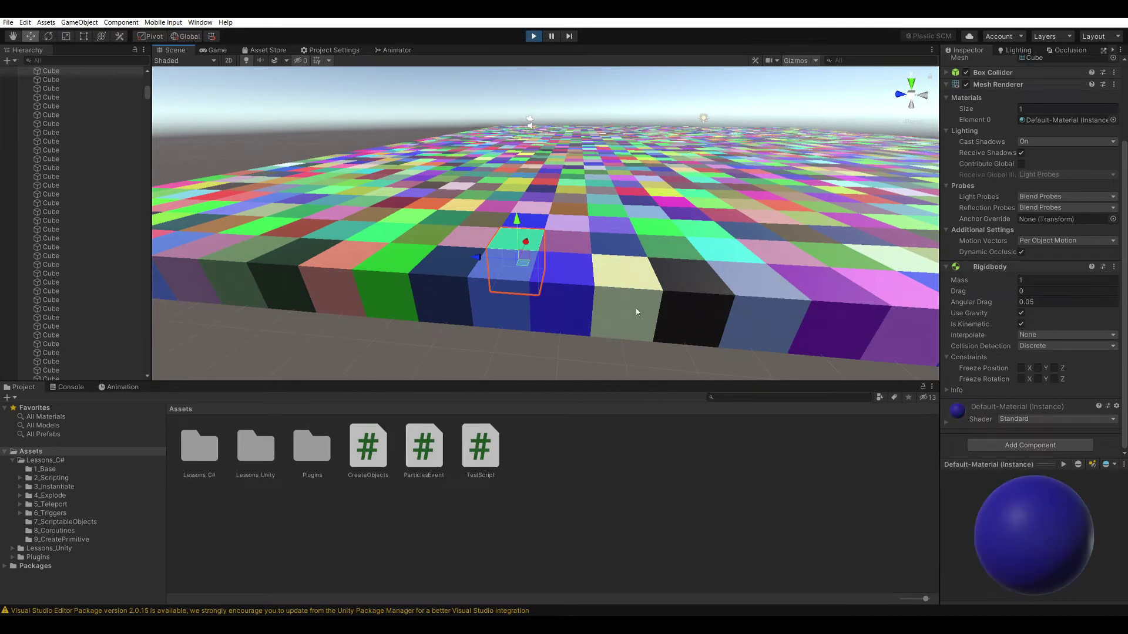
Look over the blue cube's material settings, then exit Play mode
click(991, 408)
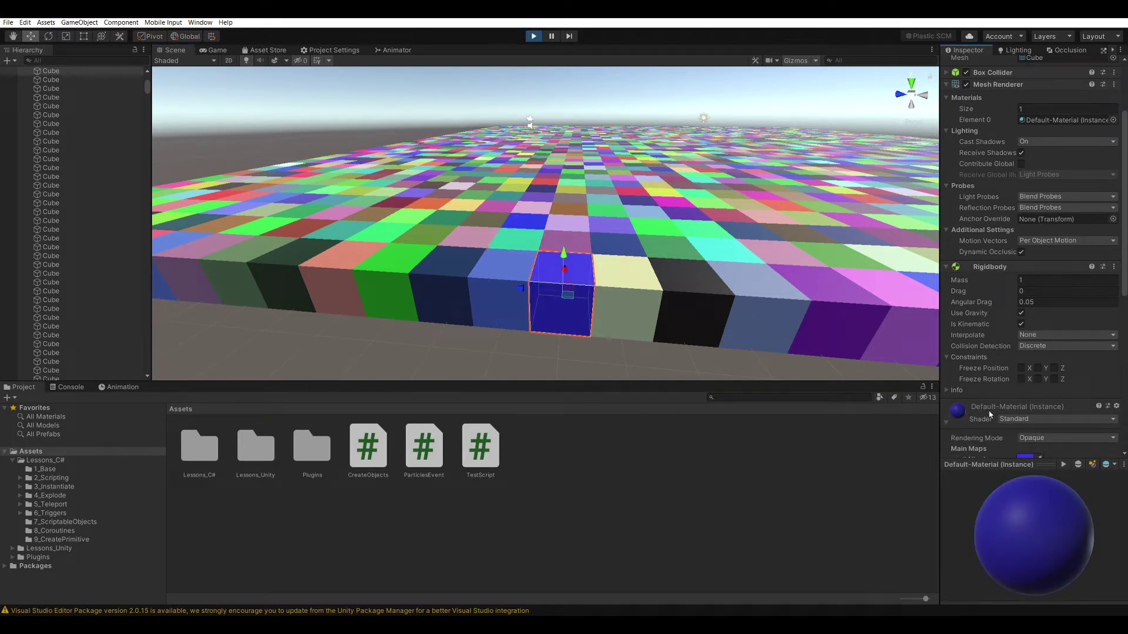
click(990, 415)
click(975, 411)
scroll(983, 445, down, 3)
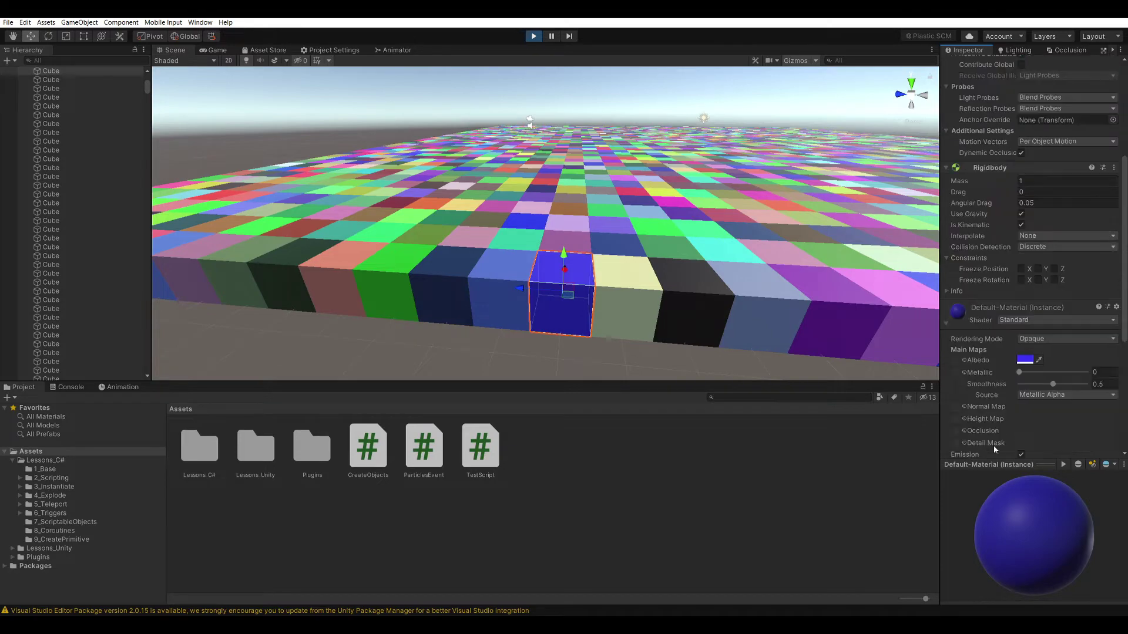
click(992, 323)
mouse_move(892, 308)
alt+mouse_down()
mouse_move(549, 225)
mouse_move(466, 398)
mouse_move(524, 153)
alt+mouse_up()
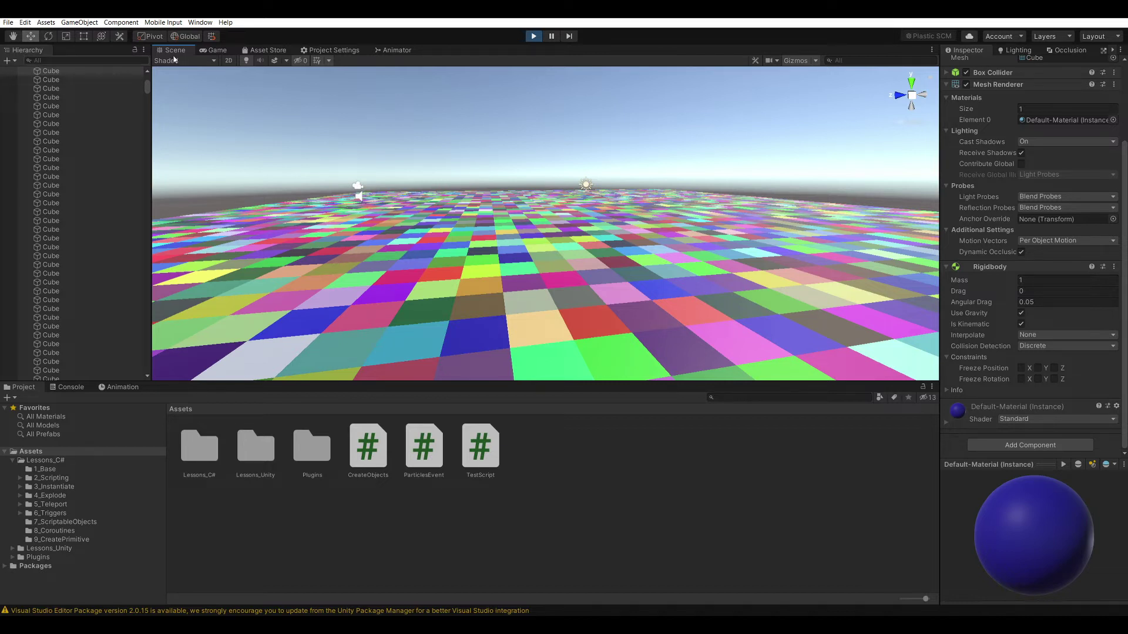
click(529, 34)
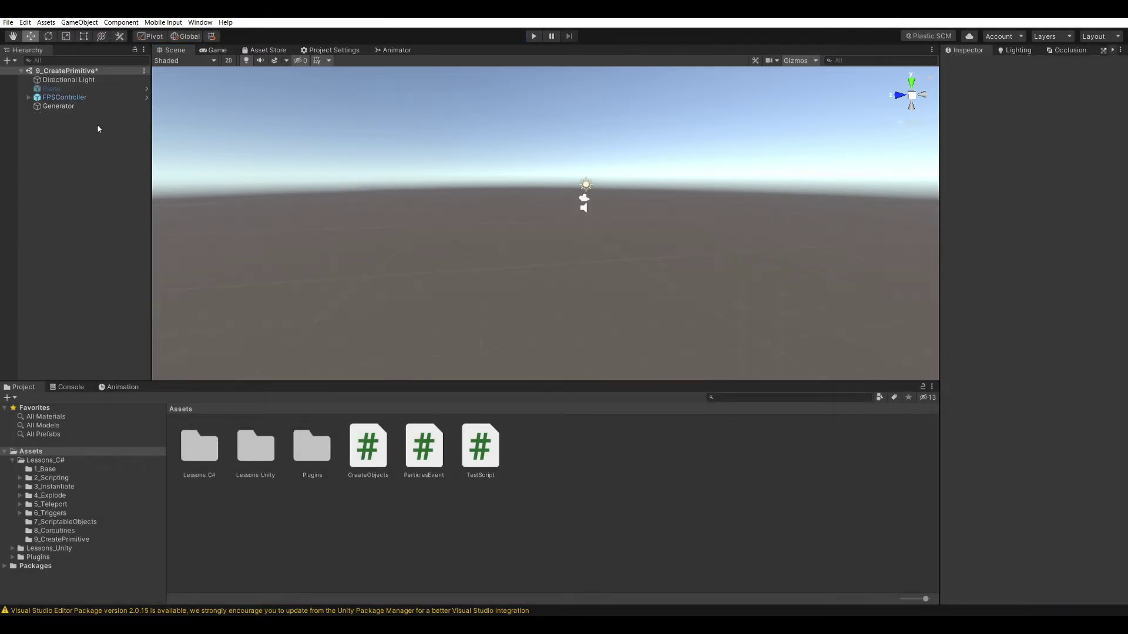
Create a Particle System from the GameObject > Effects menu and set its emitter Shape to Rectangle
click(75, 23)
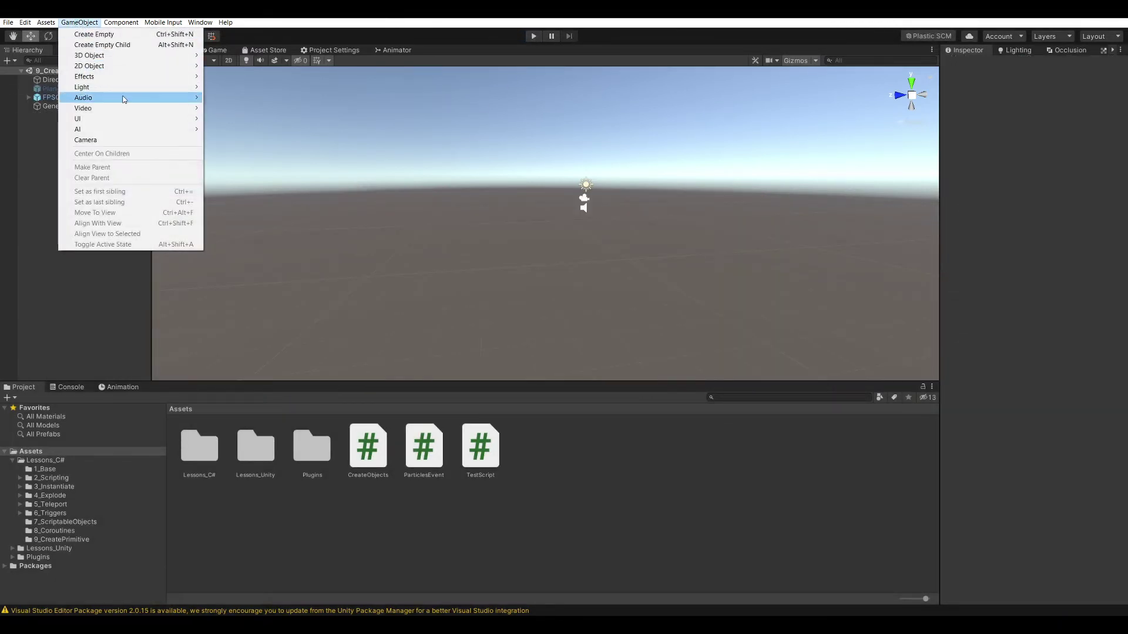
mouse_move(136, 77)
click(233, 77)
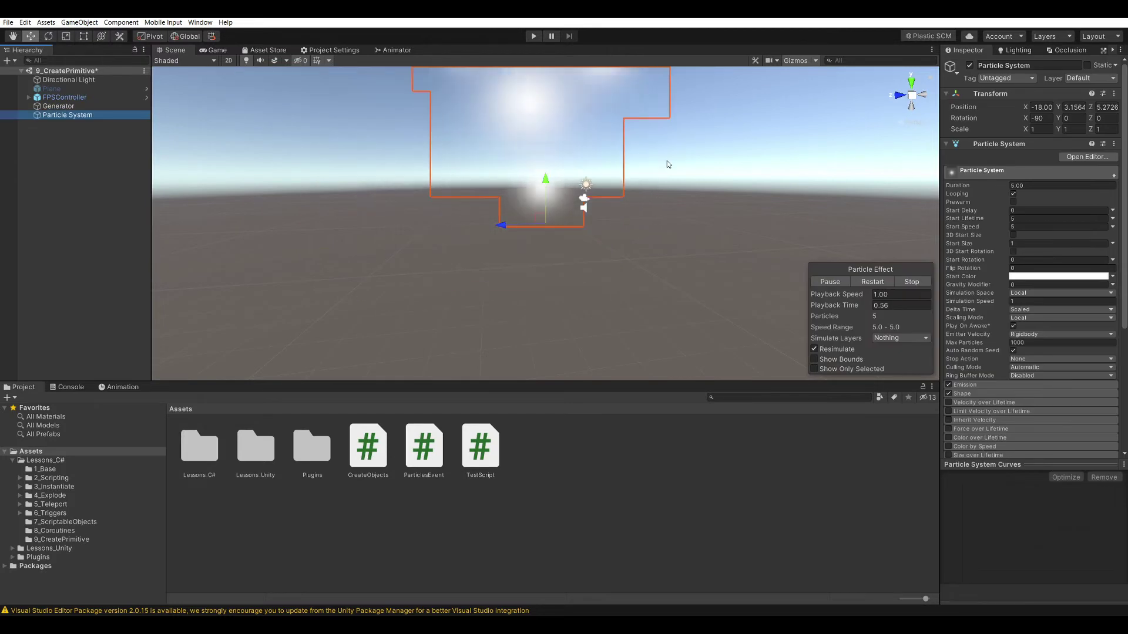
scroll(955, 237, down, 5)
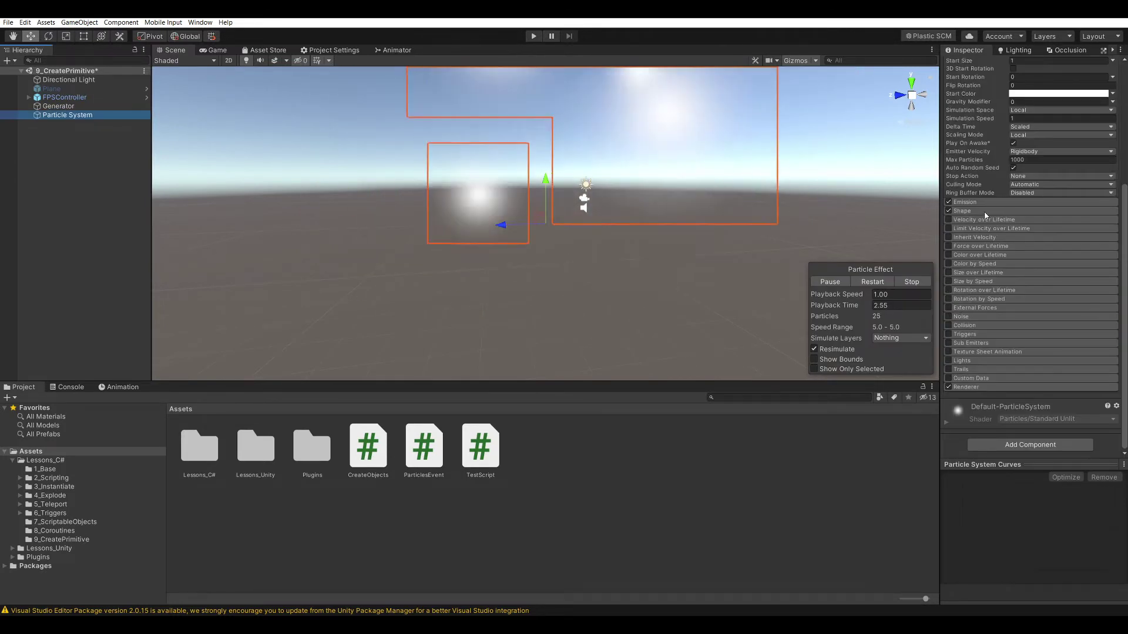
click(962, 210)
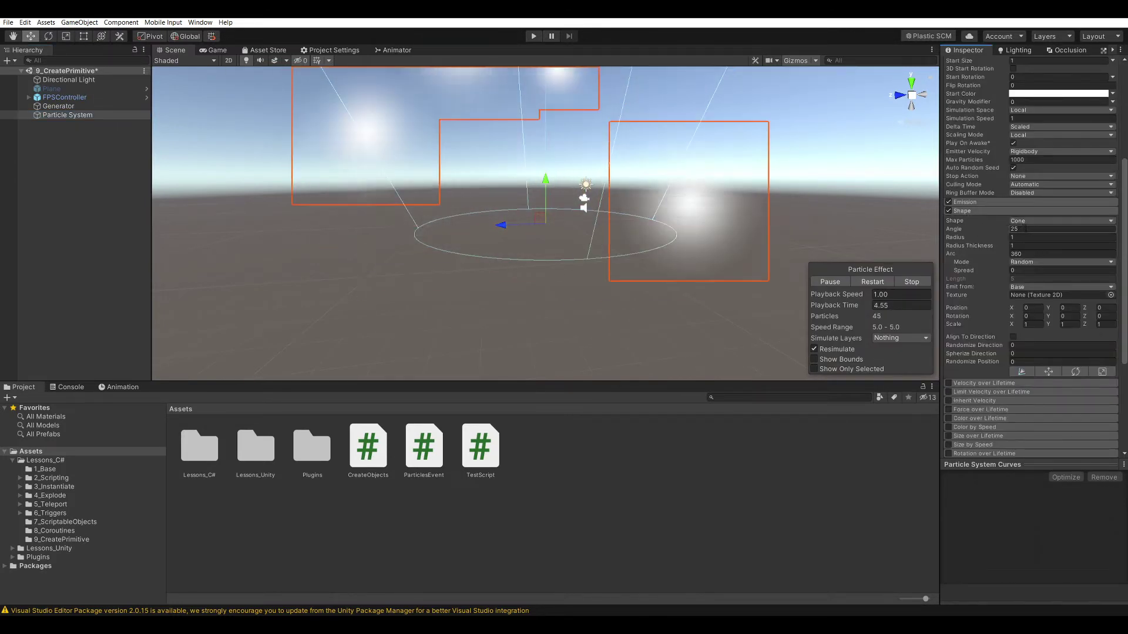
click(1046, 221)
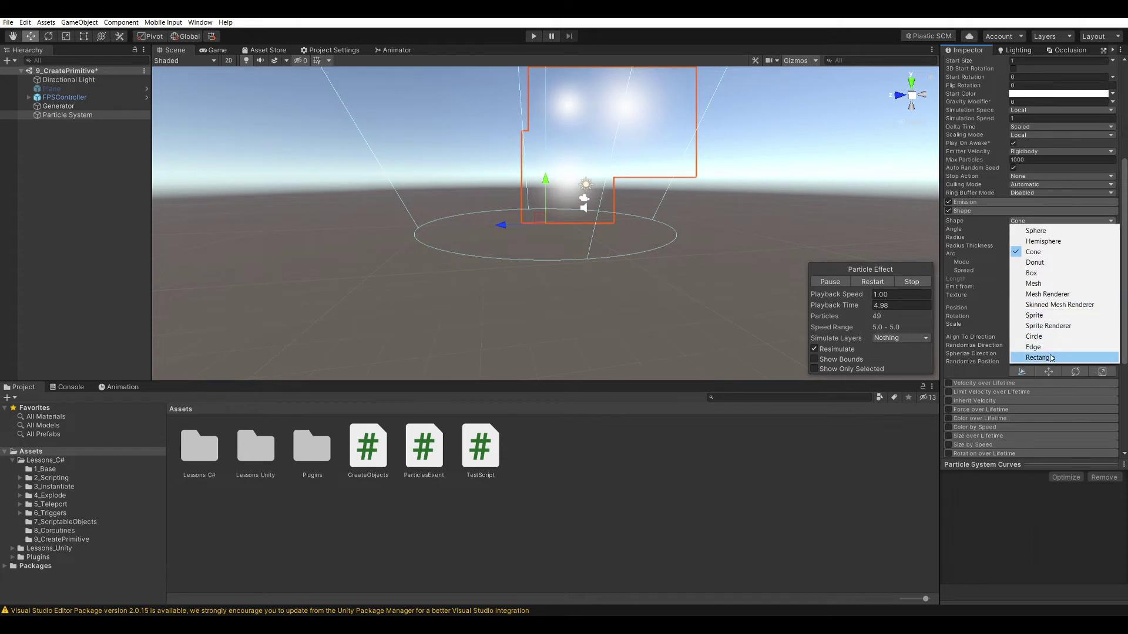
click(1031, 359)
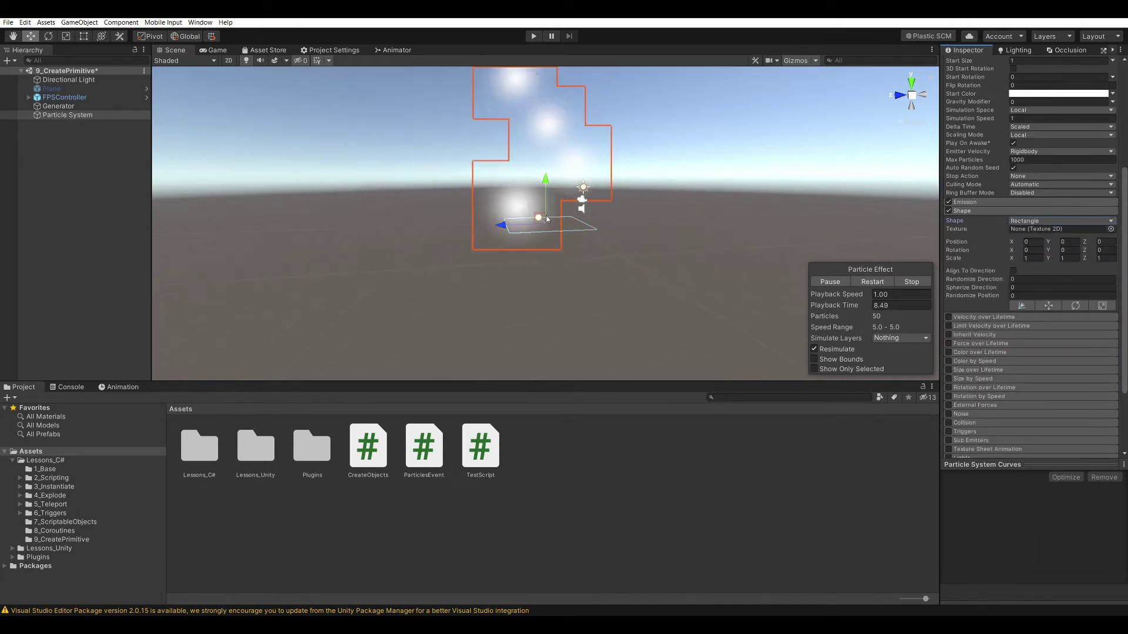
Rotate the emitter 90° on X to face downward and set its position to 0, 0, 0
key(e)
mouse_move(569, 191)
mouse_down()
mouse_move(511, 169)
mouse_move(609, 201)
mouse_up()
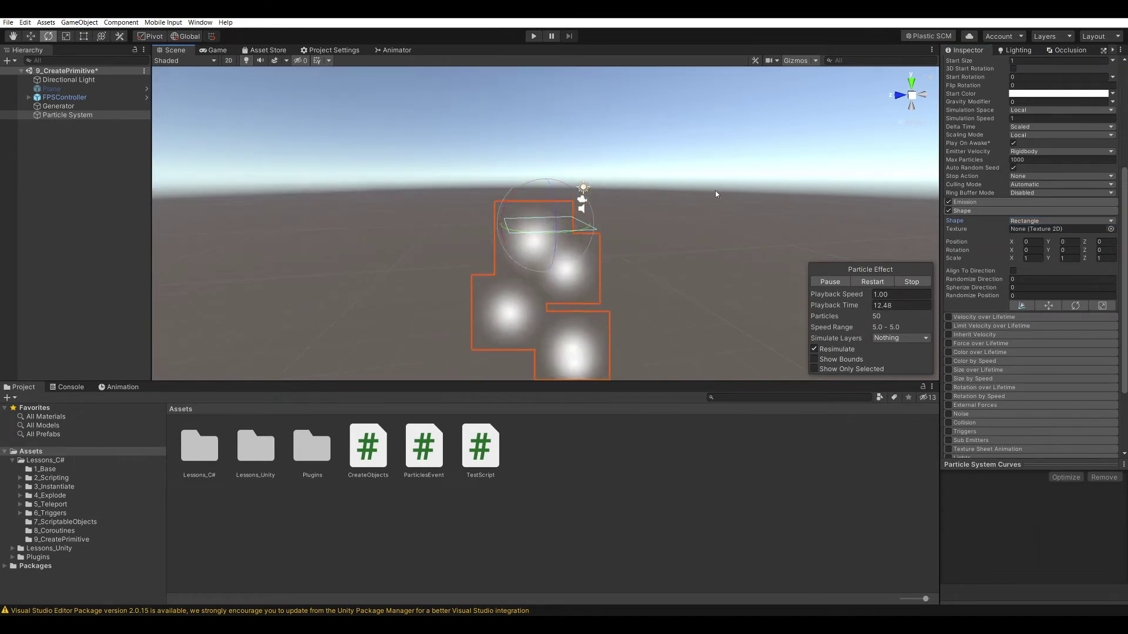
scroll(1004, 100, up, 5)
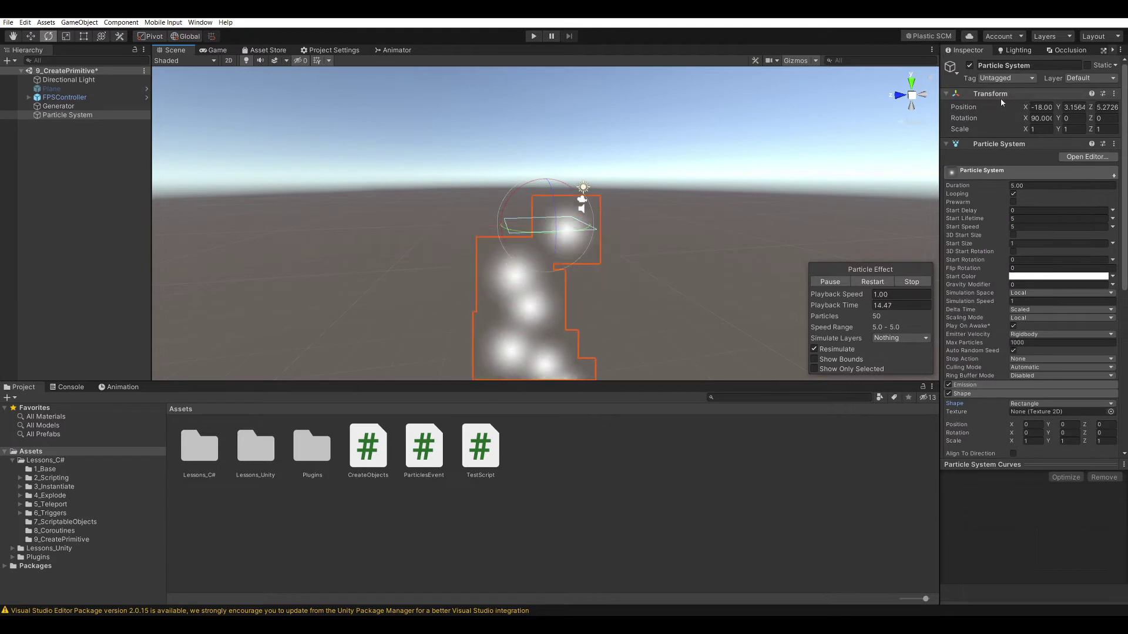
click(1039, 107)
text(0)
key(Tab)
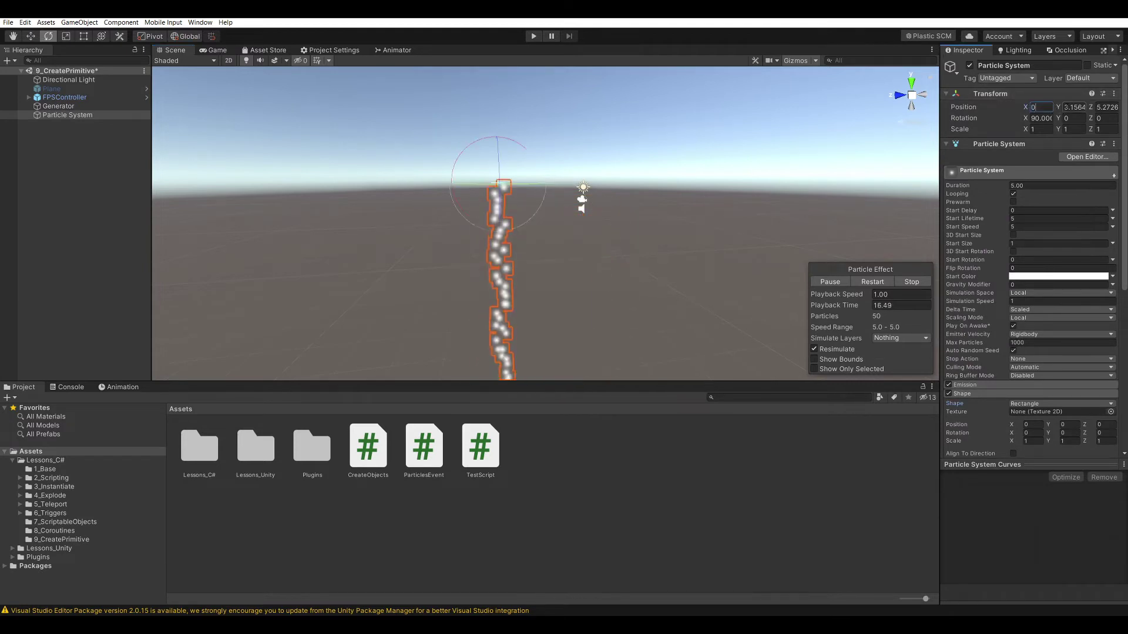
text(0)
click(1096, 106)
text(0)
key(Return)
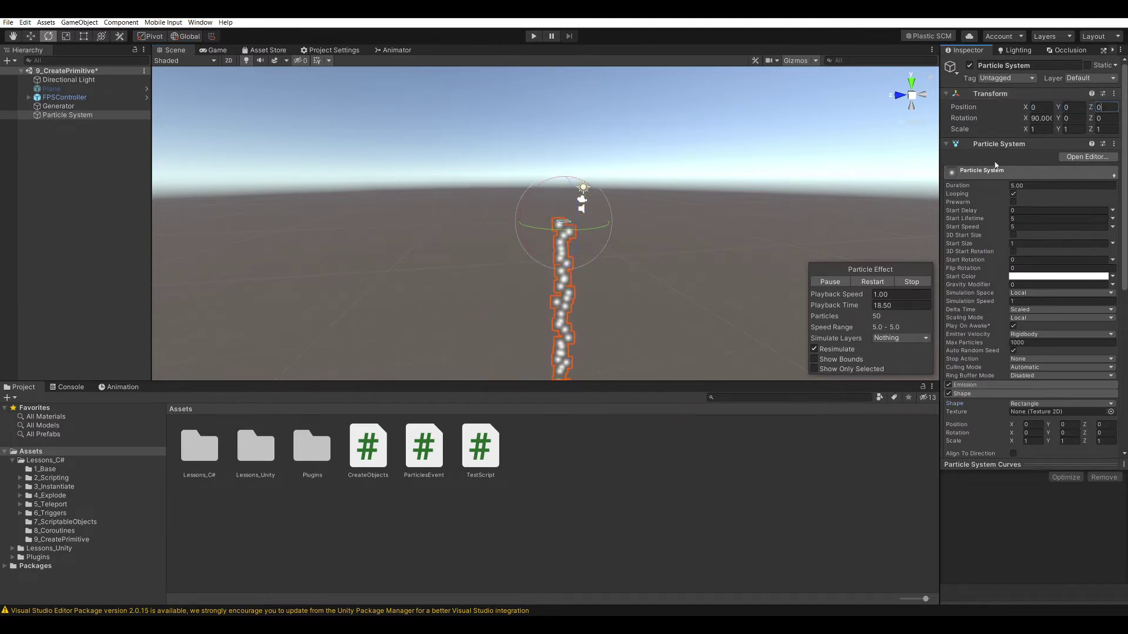
Scale the emitter rectangle to 50 by 50
scroll(1031, 216, down, 8)
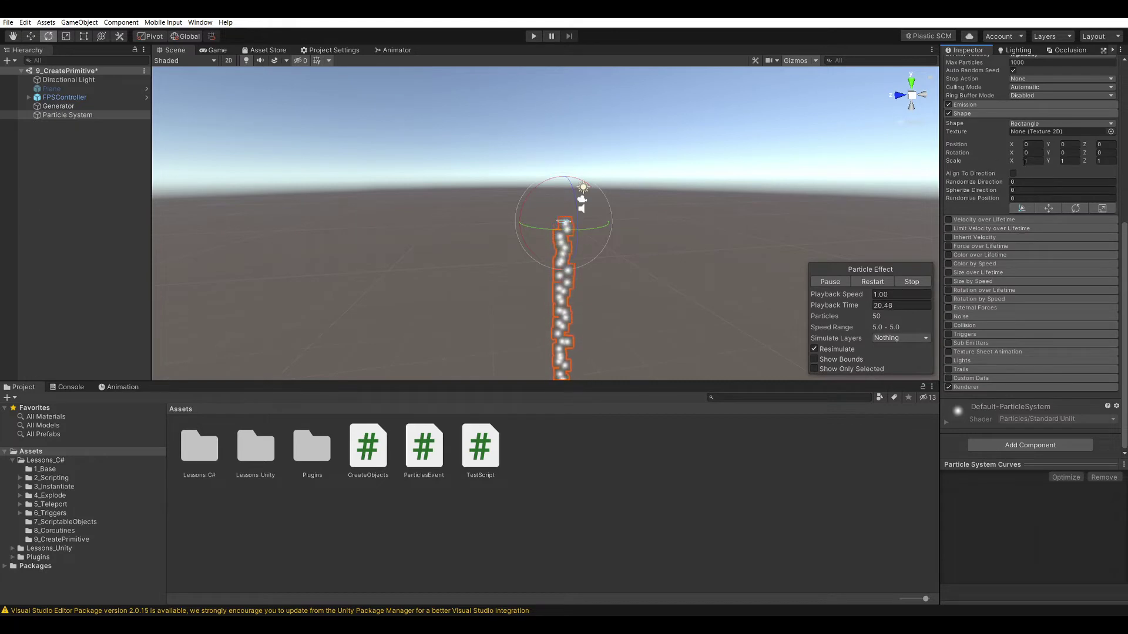
click(1033, 162)
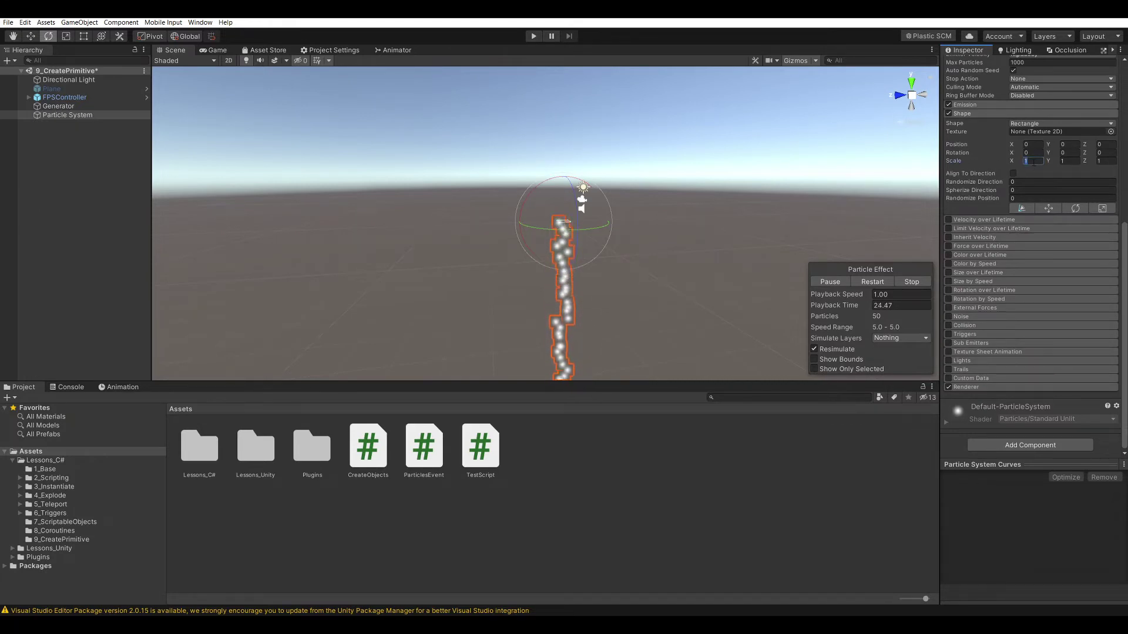
text(50)
key(Tab)
text(50)
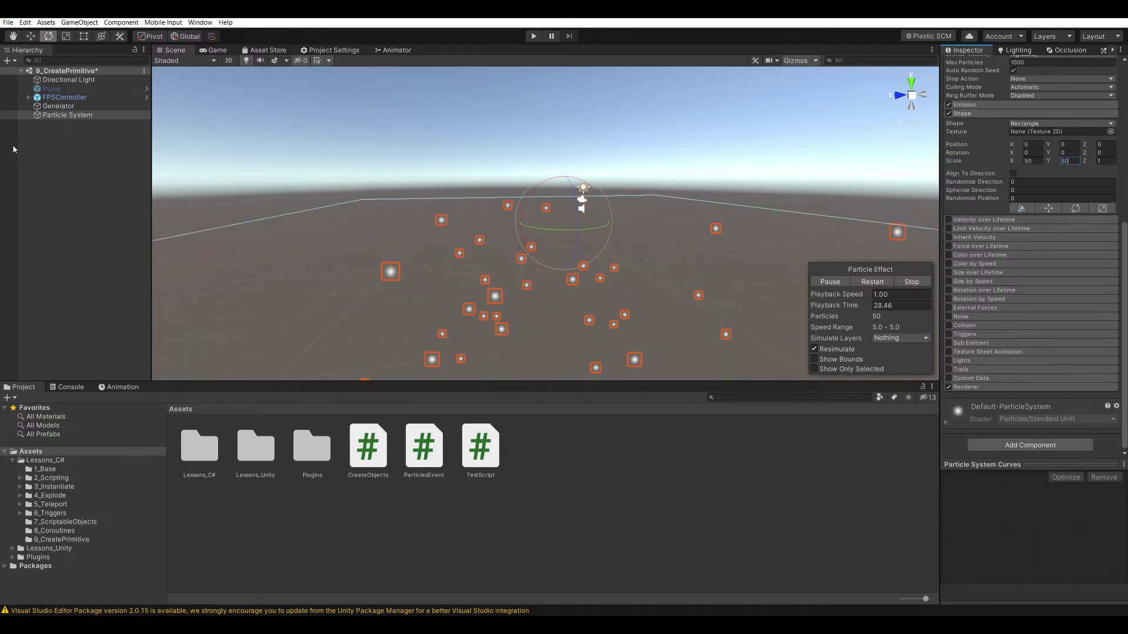
click(37, 128)
Raise the Particle System emitter high above the ground
click(67, 115)
key(w)
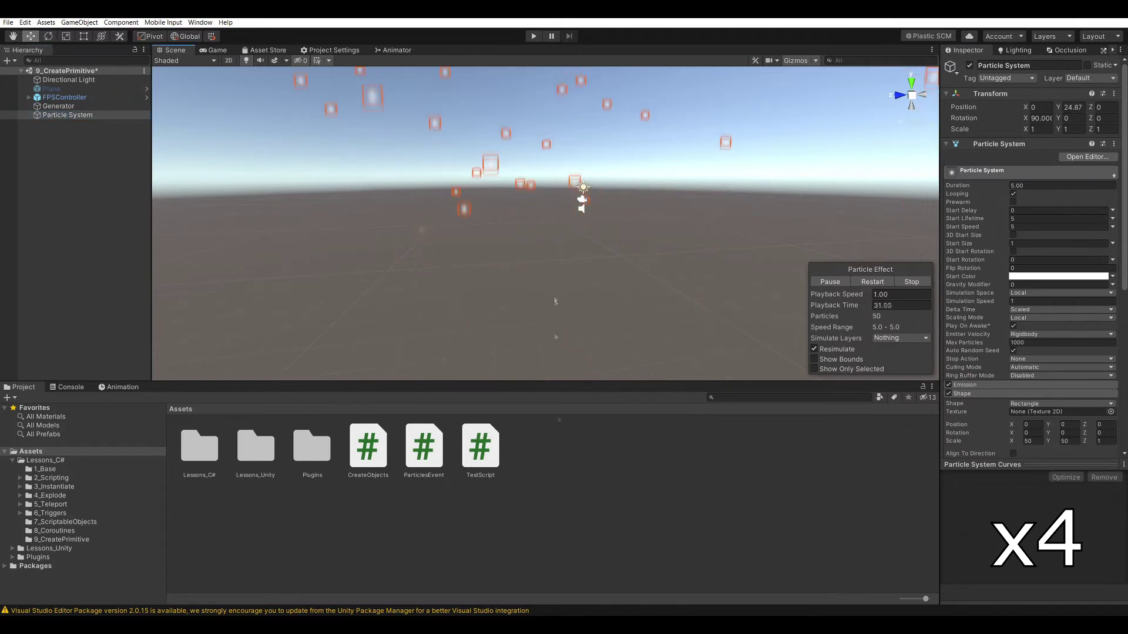
right_drag(554, 301, 604, 257)
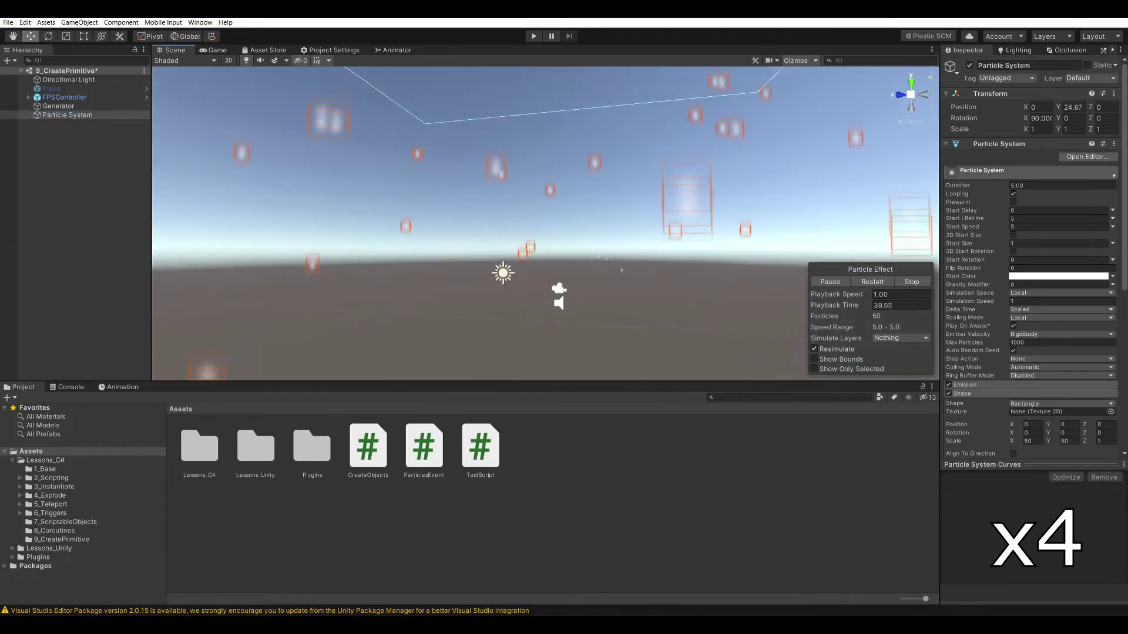
Enable 3D Start Size and make the particles thin, tall rods
click(1012, 235)
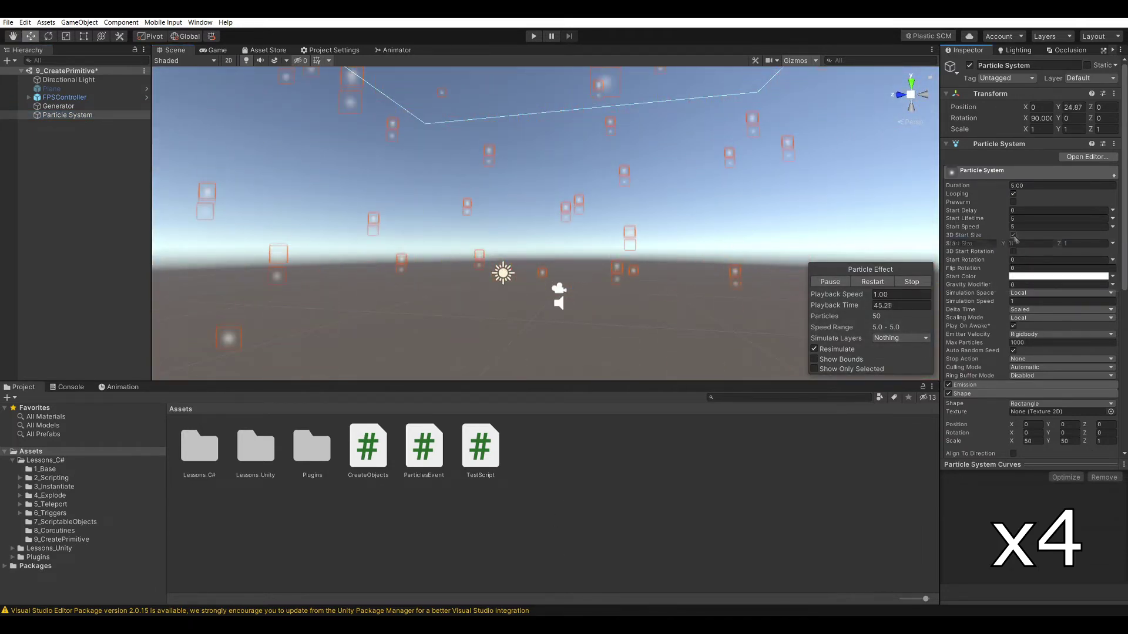
click(972, 243)
text(0.3)
key(Tab)
text(2)
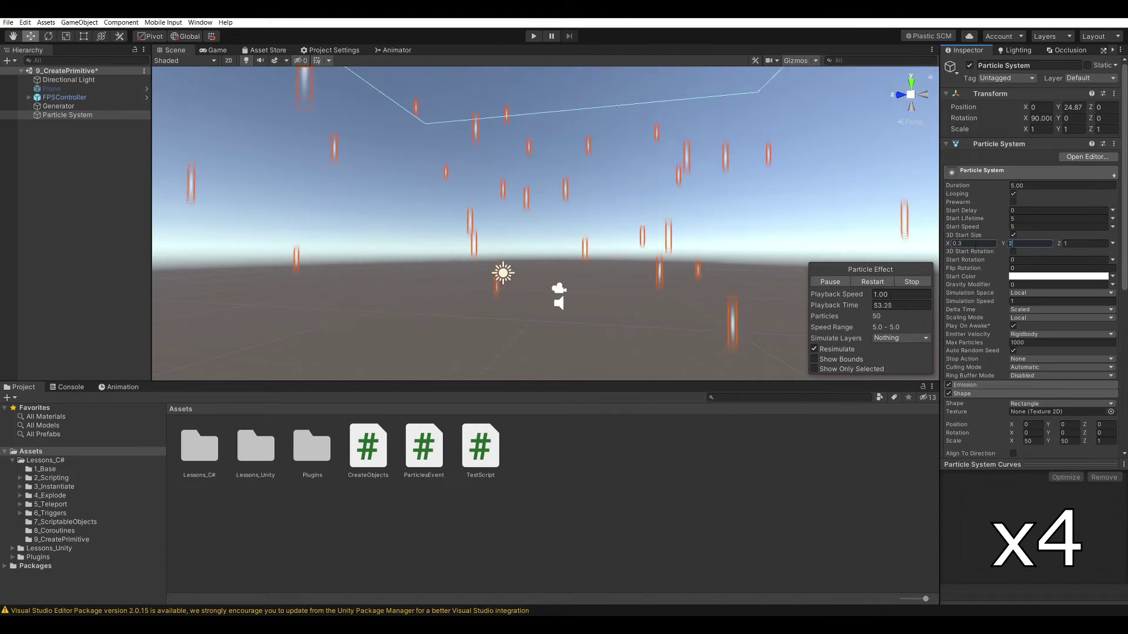
Enable Color over Lifetime with a blue-green gradient preset
scroll(998, 265, down, 10)
click(961, 256)
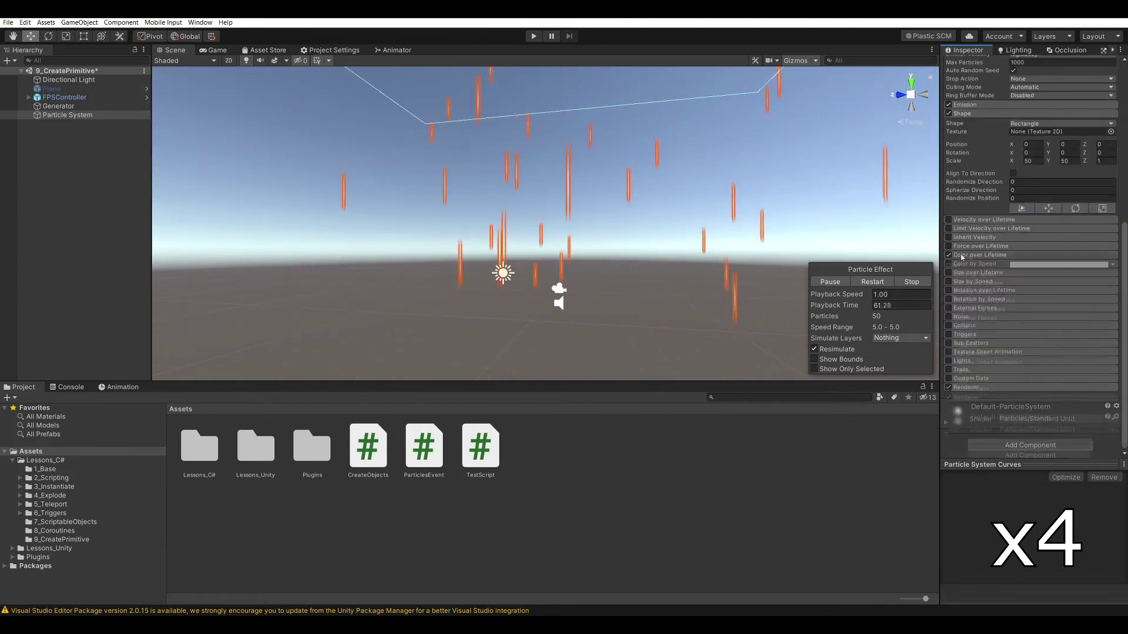
click(1057, 264)
click(728, 229)
click(879, 115)
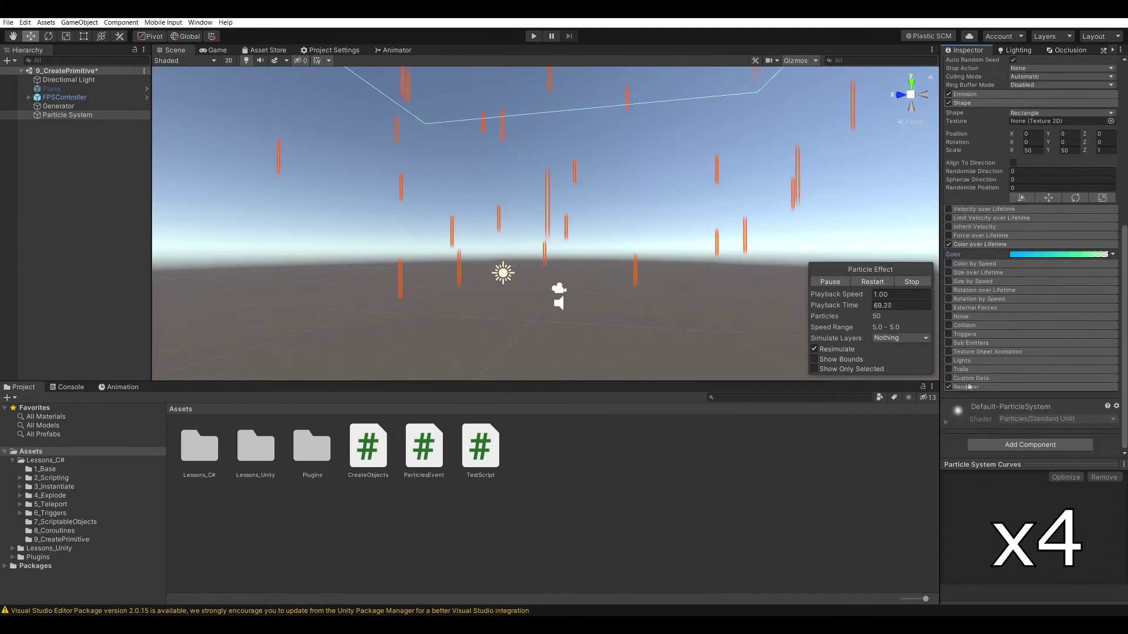
Set the Gravity Modifier to 1 so the rods fall
click(82, 235)
click(67, 115)
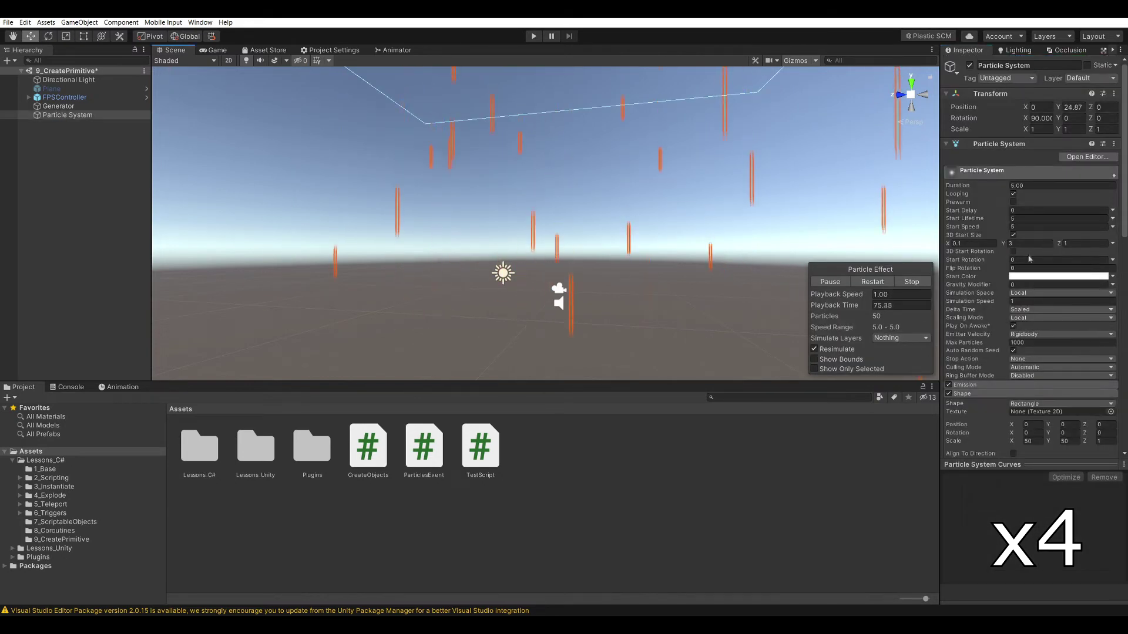
click(1029, 284)
text(1)
scroll(1012, 208, down, 5)
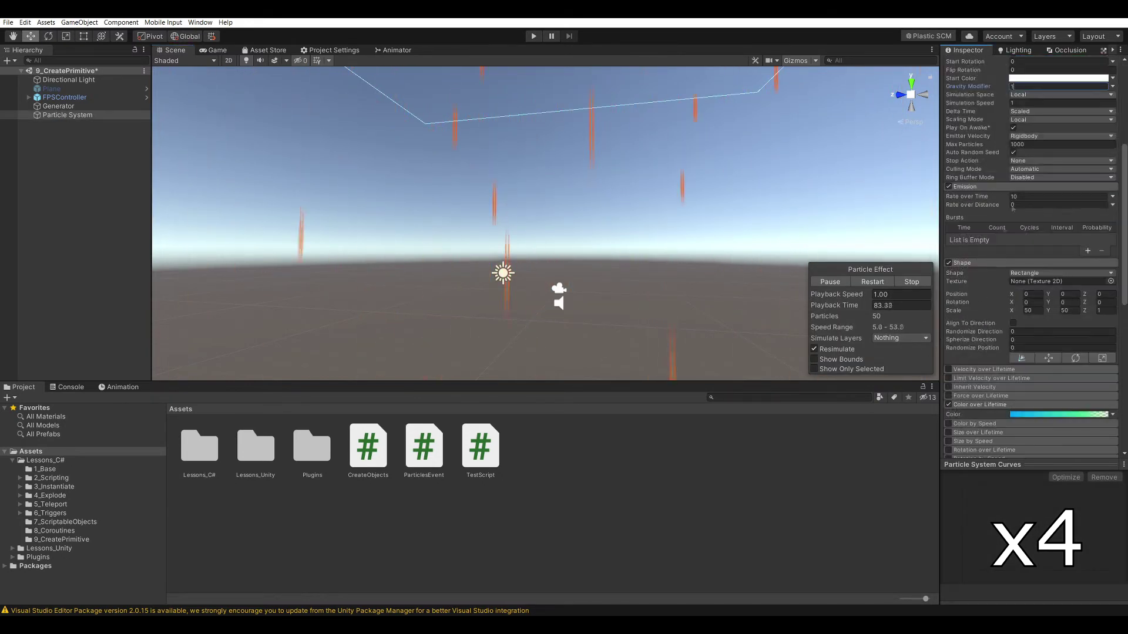
right_drag(546, 305, 574, 256)
click(574, 256)
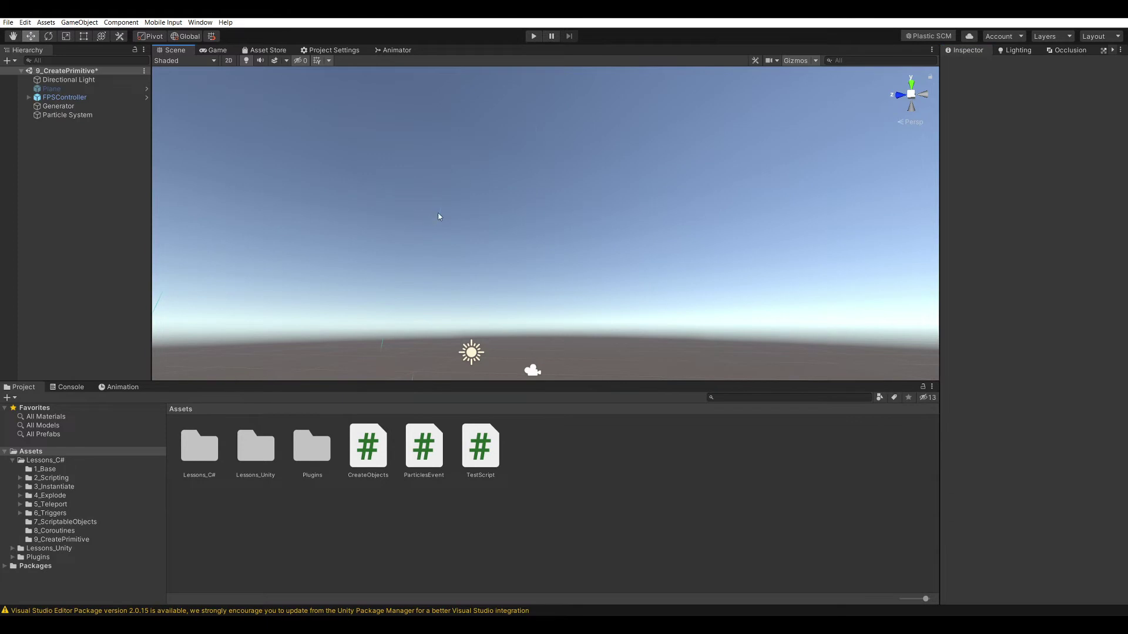
Re-activate the checkered ground Plane
key(ctrl+z)
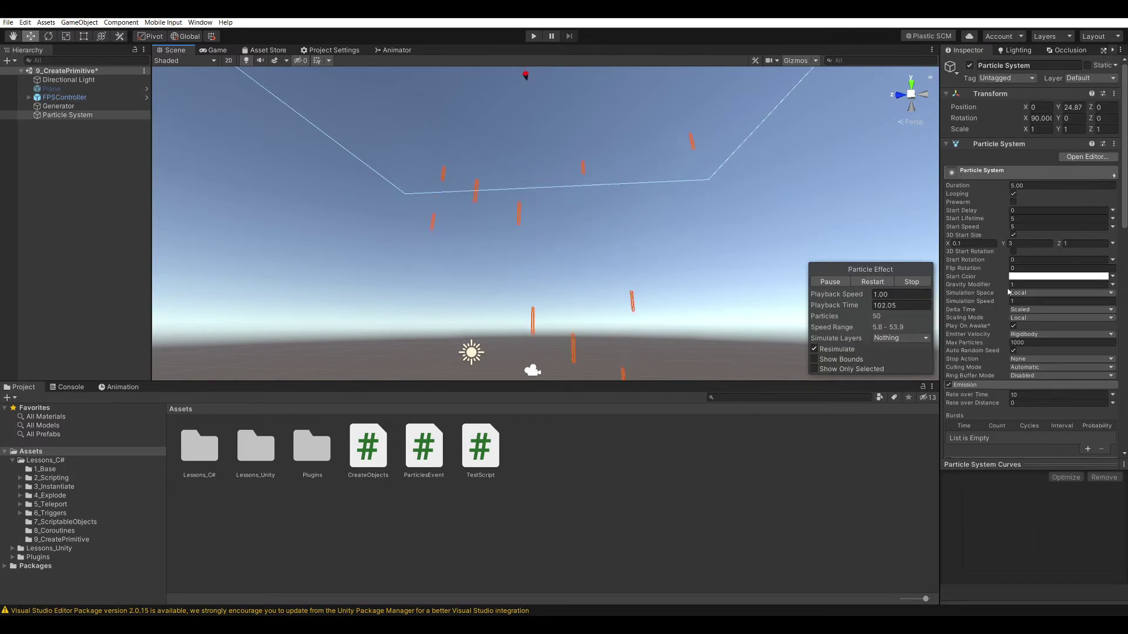
right_drag(627, 222, 520, 279)
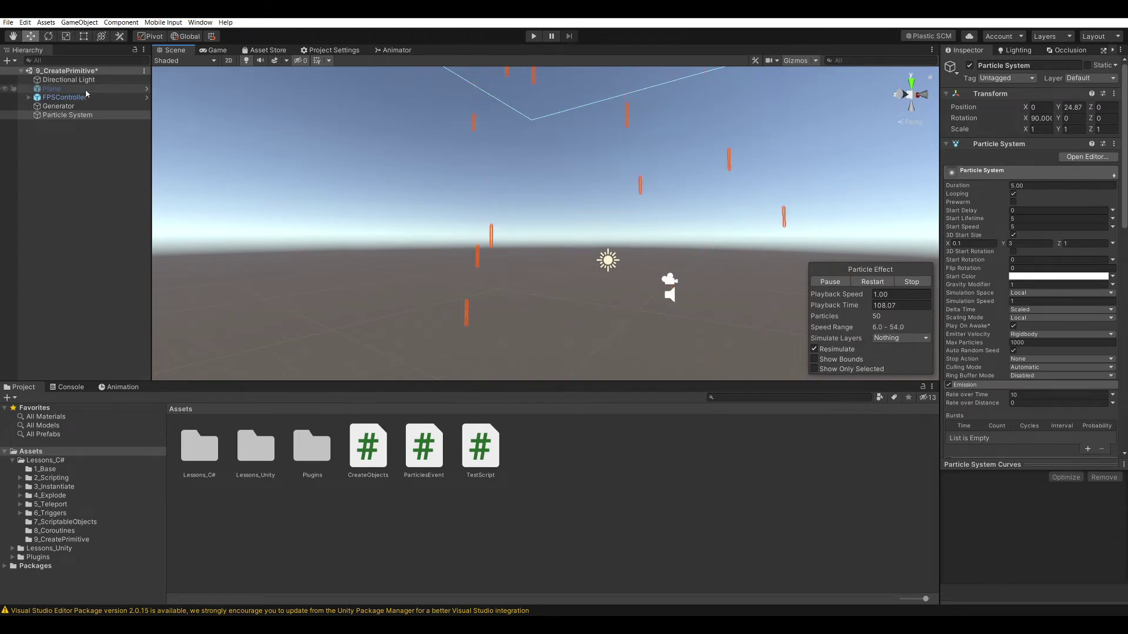
click(52, 88)
click(969, 65)
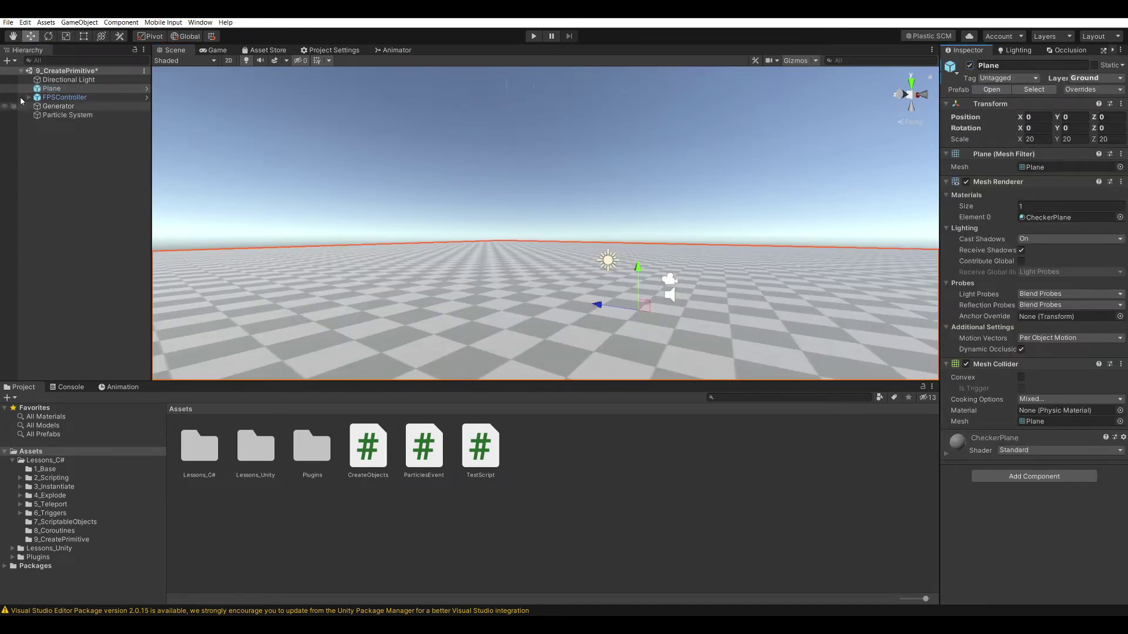
Select the Particle System and show its modules while watching the rods fall
click(63, 116)
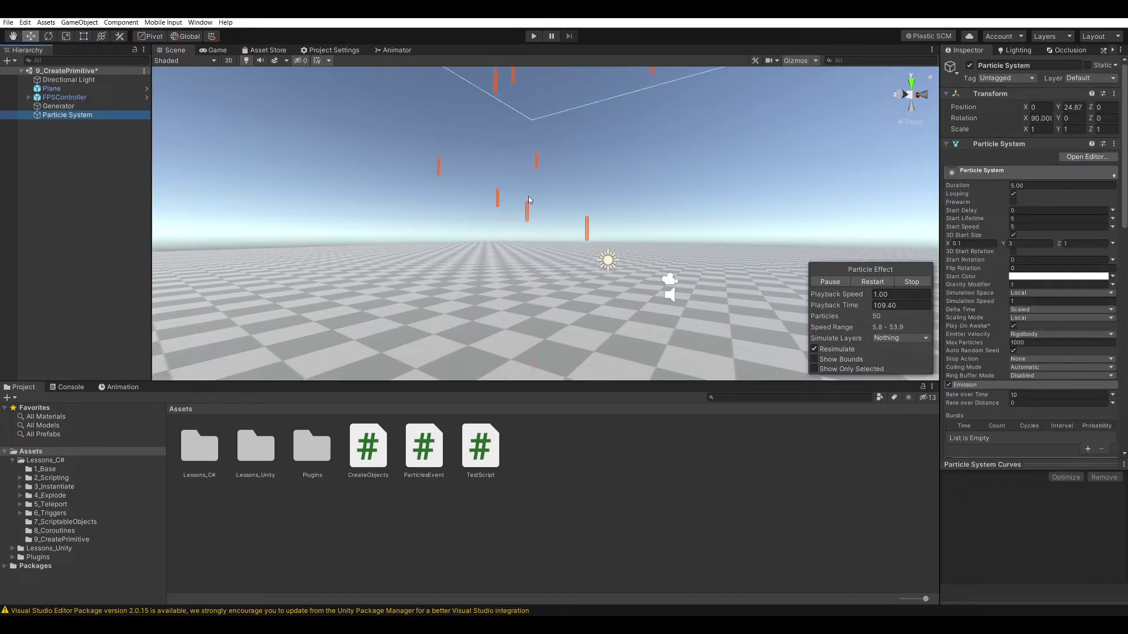
right_drag(529, 200, 921, 290)
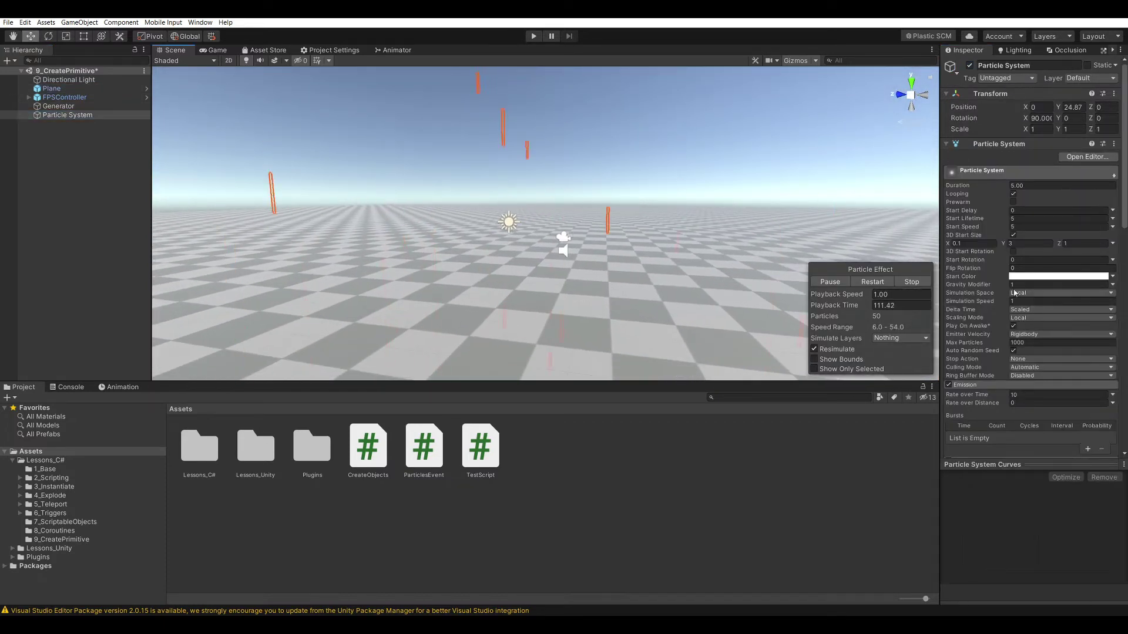
scroll(1013, 292, down, 5)
scroll(993, 279, down, 5)
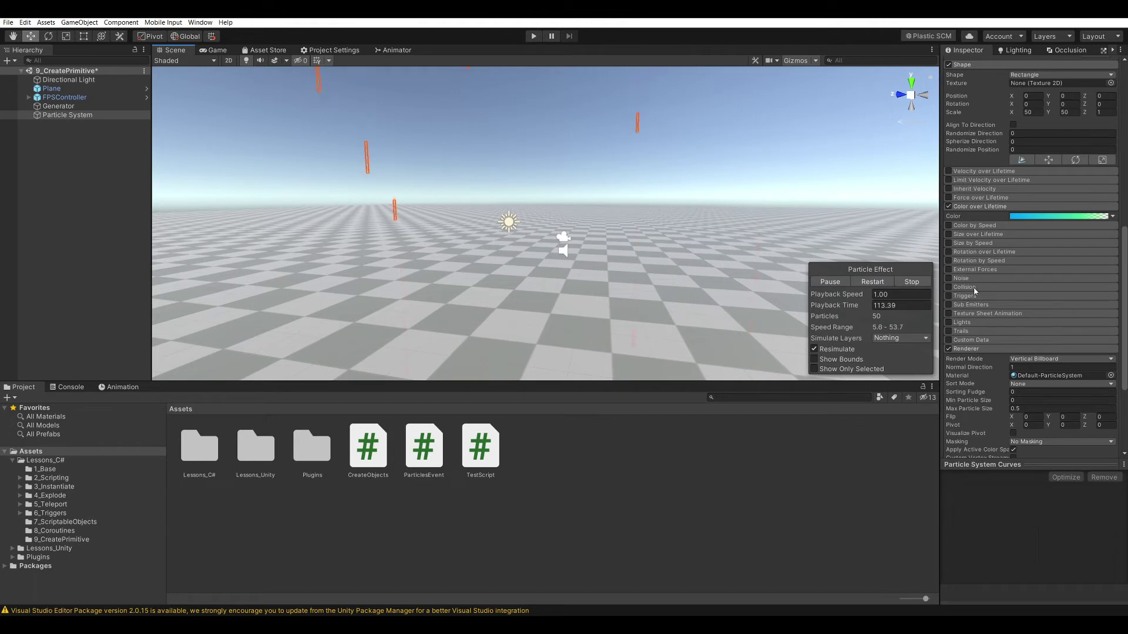
Enable the Collision module with Type set to World
click(948, 287)
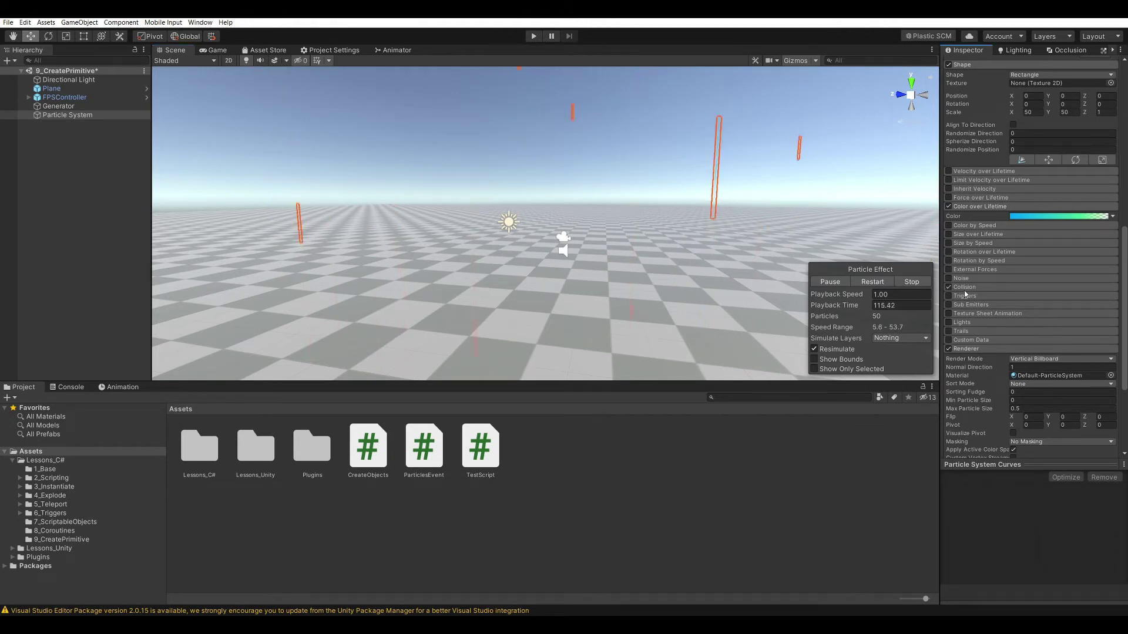
click(999, 287)
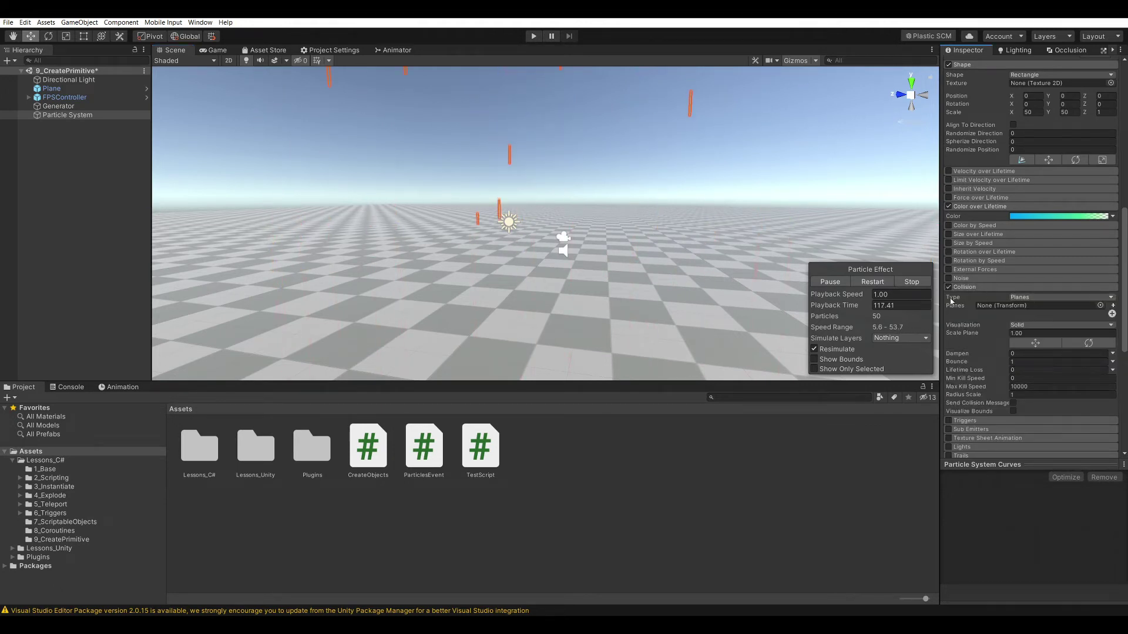
click(1022, 297)
click(1035, 318)
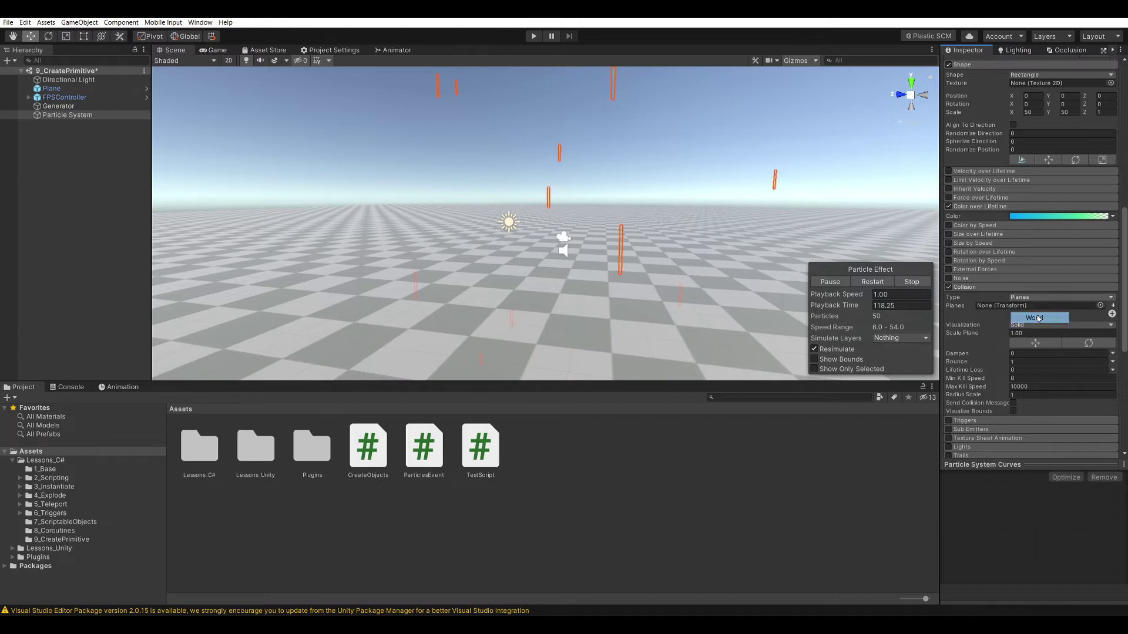
mouse_move(593, 253)
right_down()
mouse_move(596, 178)
mouse_move(581, 226)
mouse_move(712, 103)
mouse_move(726, 273)
right_up()
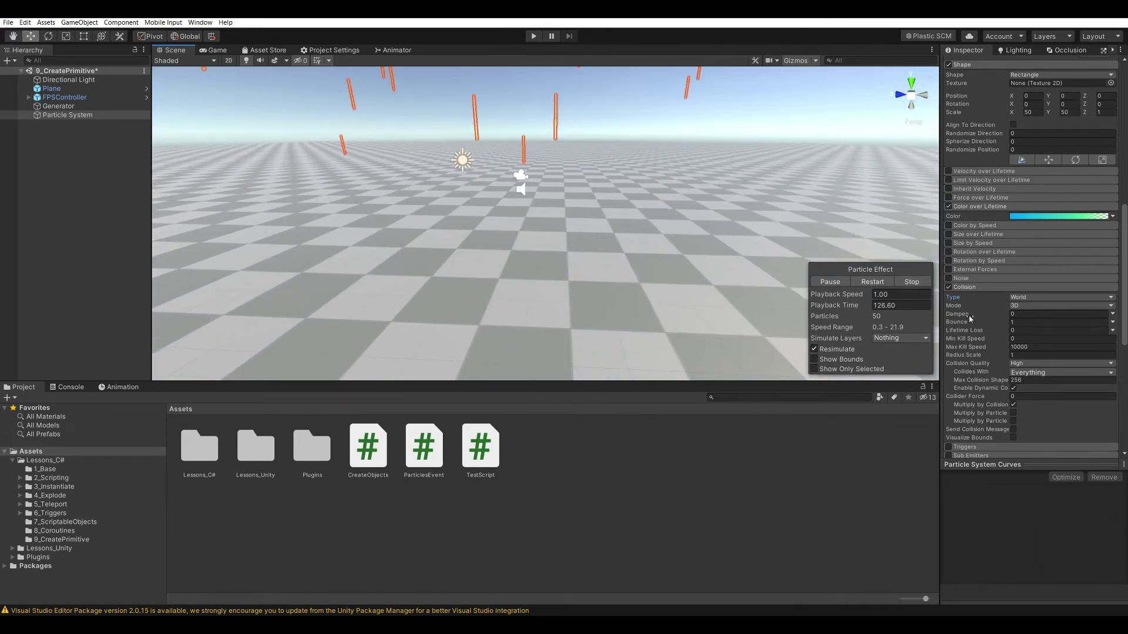
Reduce Bounce to 0, check the rods resting on the ground, and open Collides With
drag(975, 327, 939, 327)
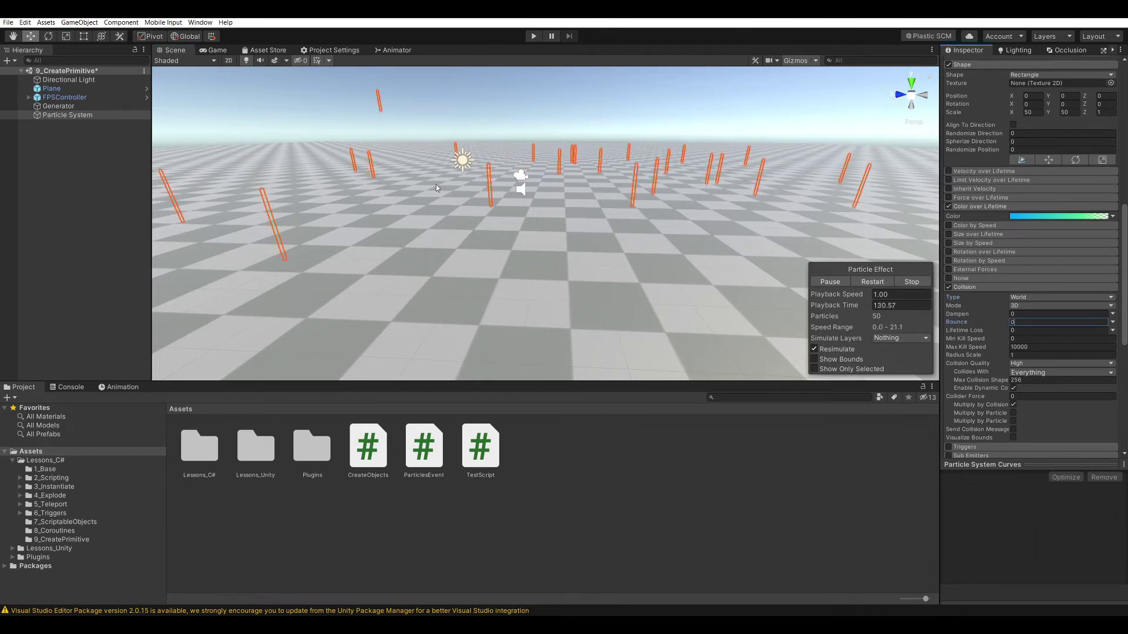
mouse_move(459, 177)
right_down()
mouse_move(393, 185)
mouse_move(652, 246)
right_up()
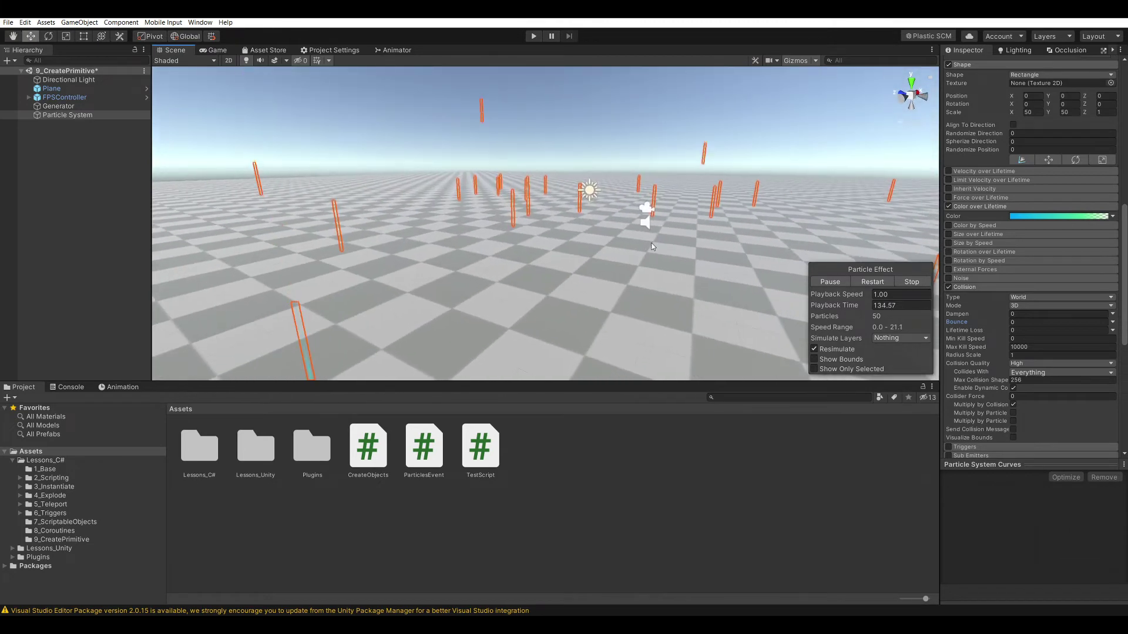
right_drag(543, 245, 596, 239)
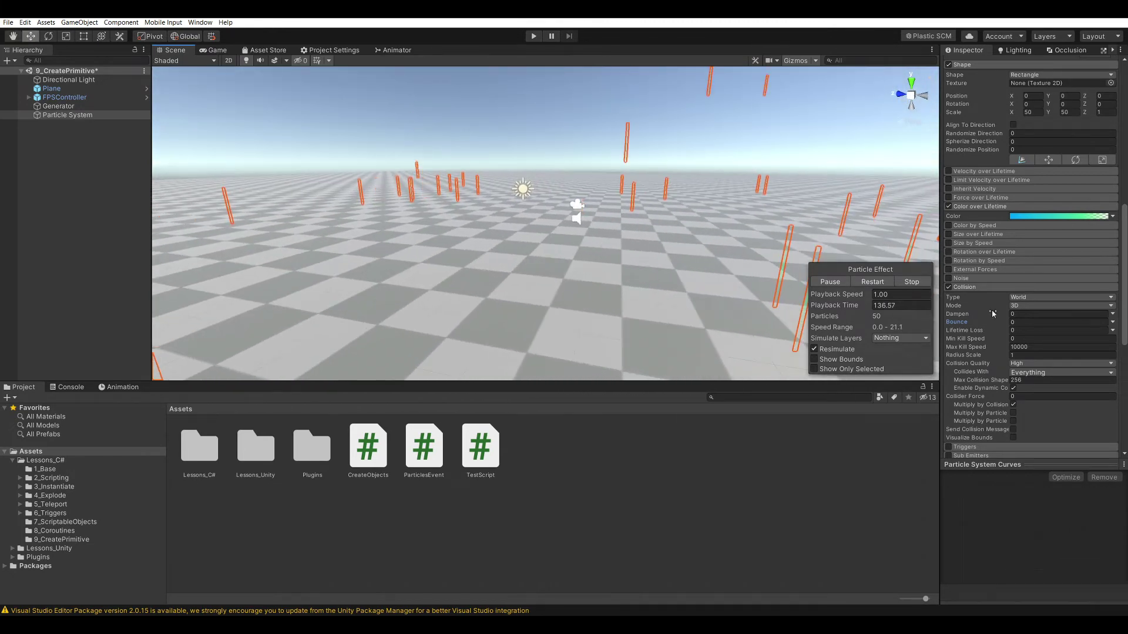
right_drag(547, 260, 592, 255)
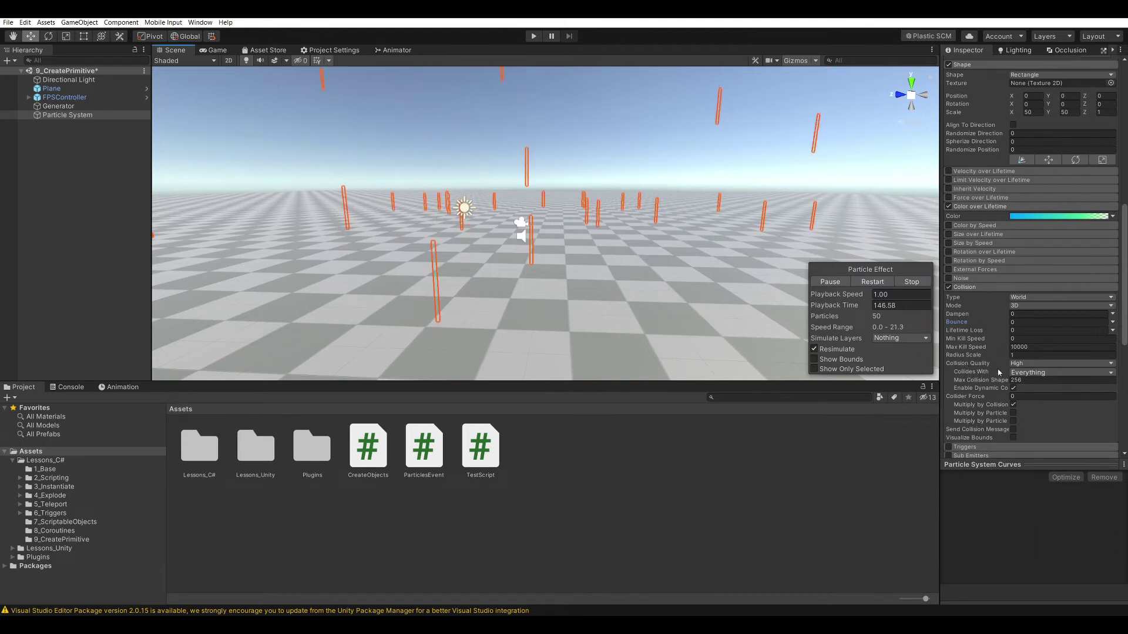
click(1033, 373)
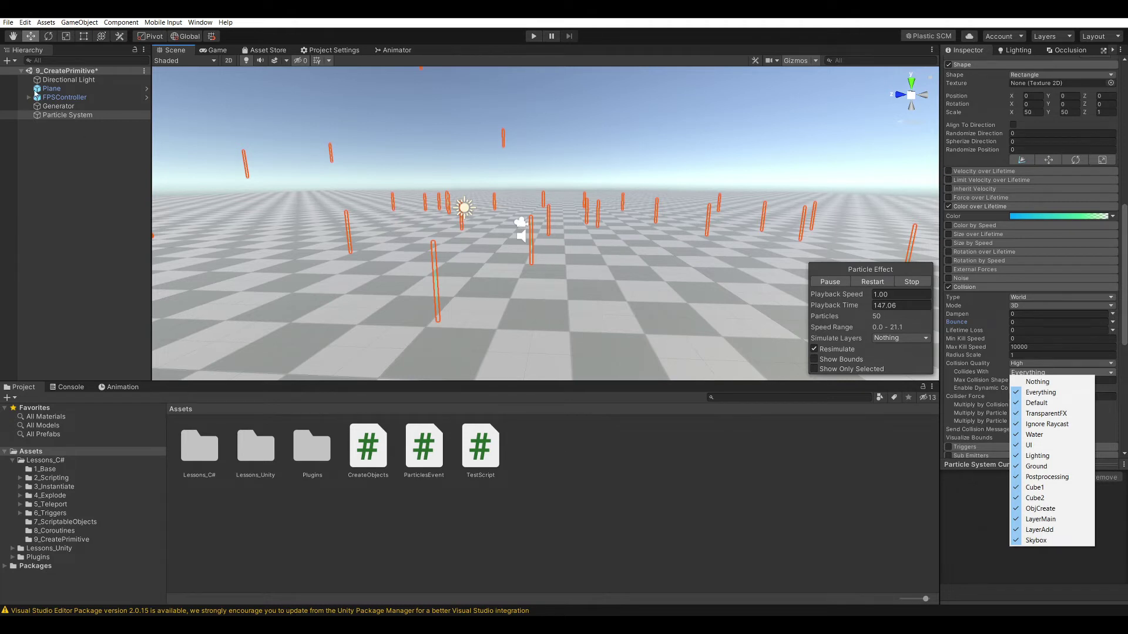
Uncheck the Ground layer in the Particle System's Collides With list
click(72, 98)
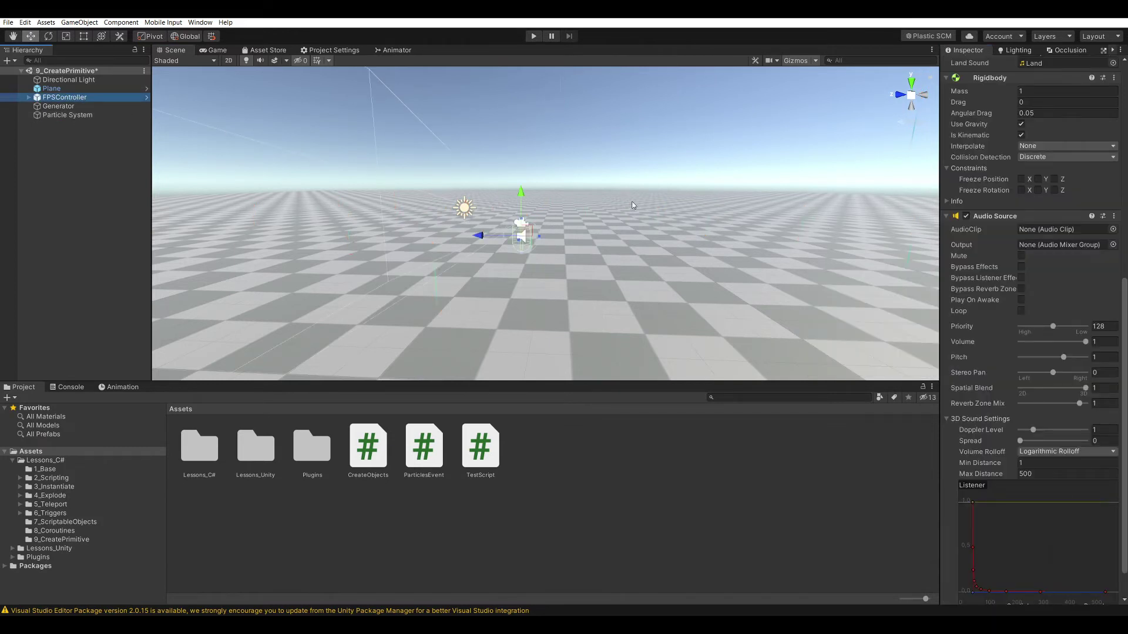
click(672, 302)
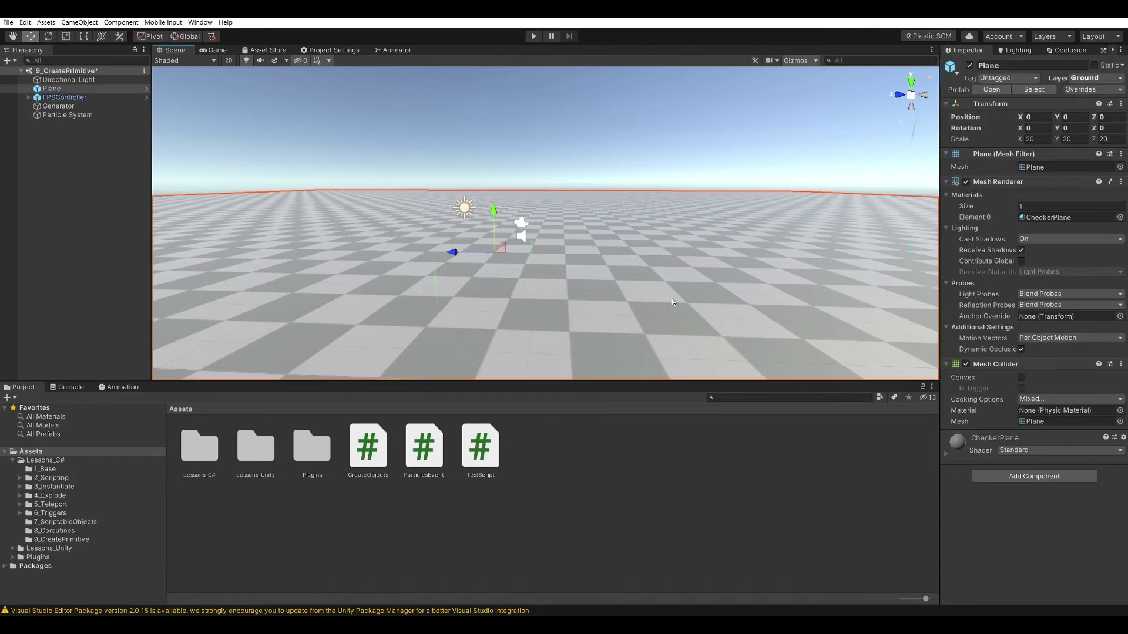
click(73, 115)
scroll(1000, 231, down, 5)
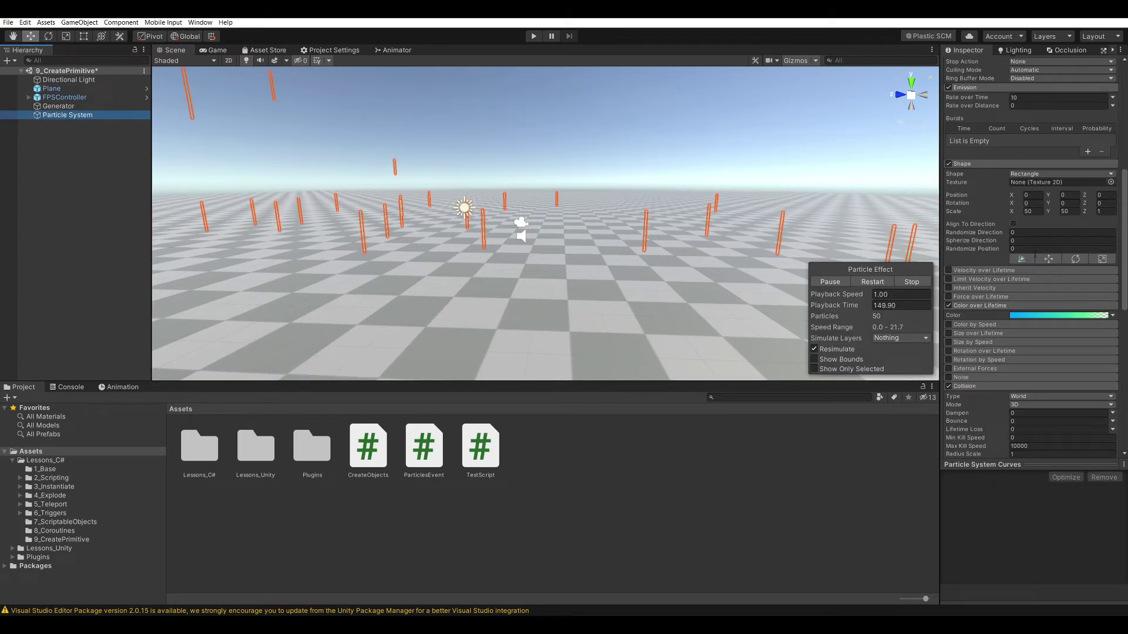
scroll(1035, 254, down, 5)
click(1034, 273)
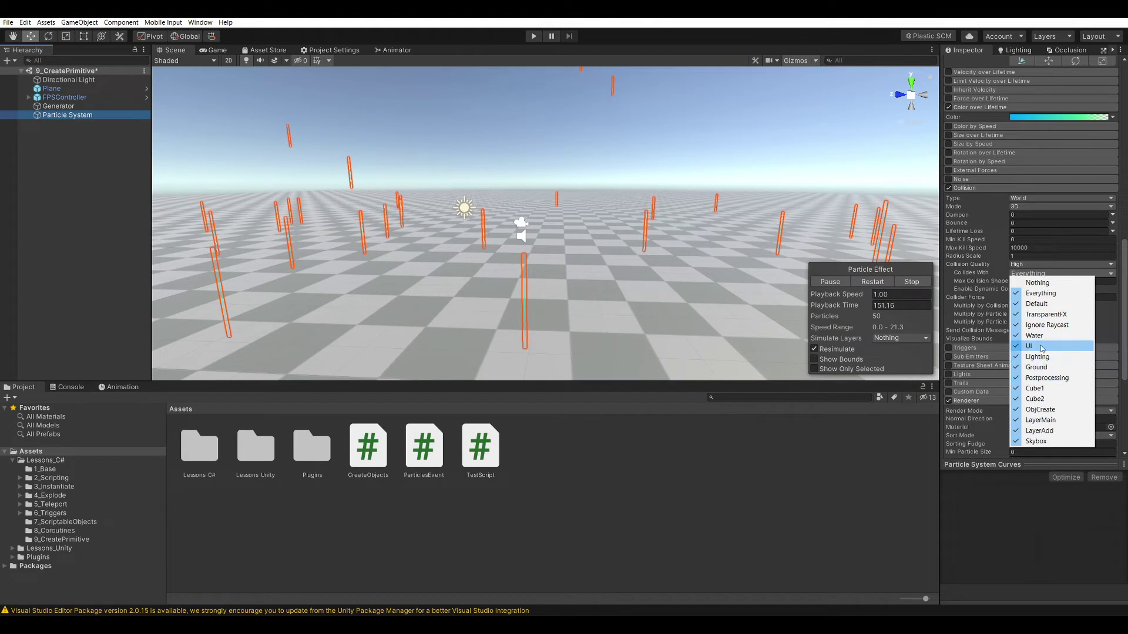
click(1043, 369)
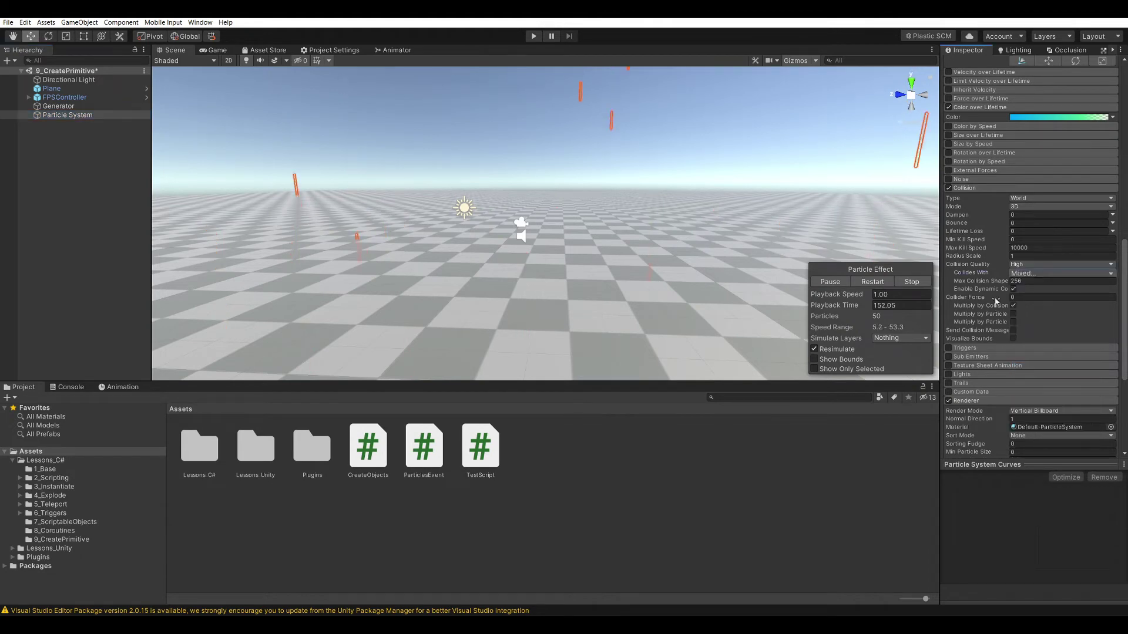
click(88, 97)
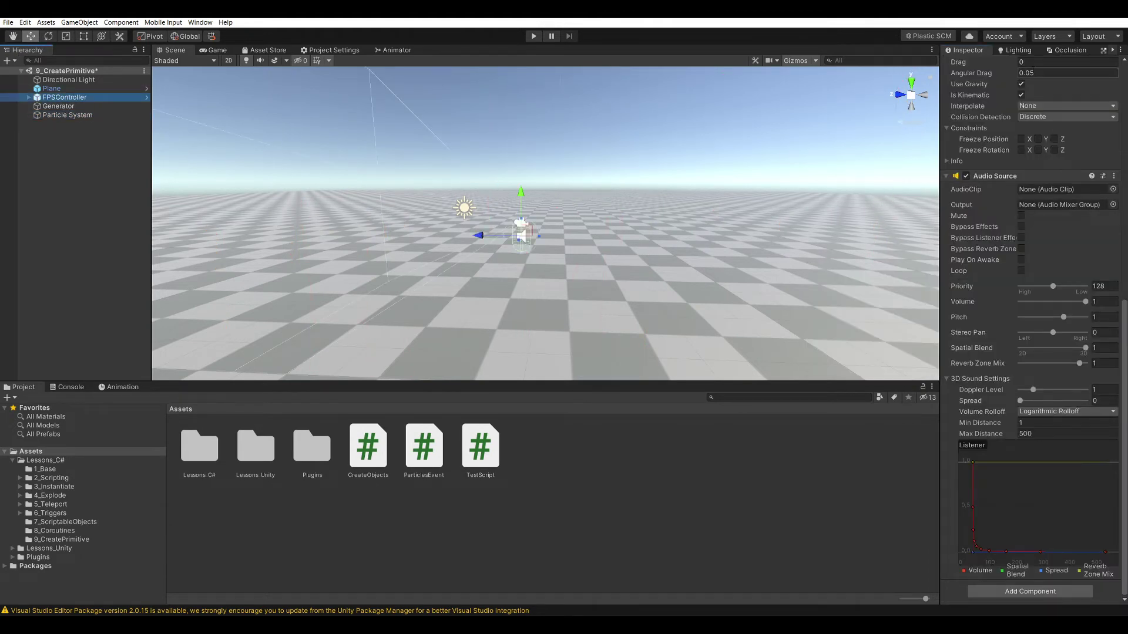
Set the FPSController's Layer to Ground for this object only, not its children
scroll(1084, 71, up, 10)
click(1087, 79)
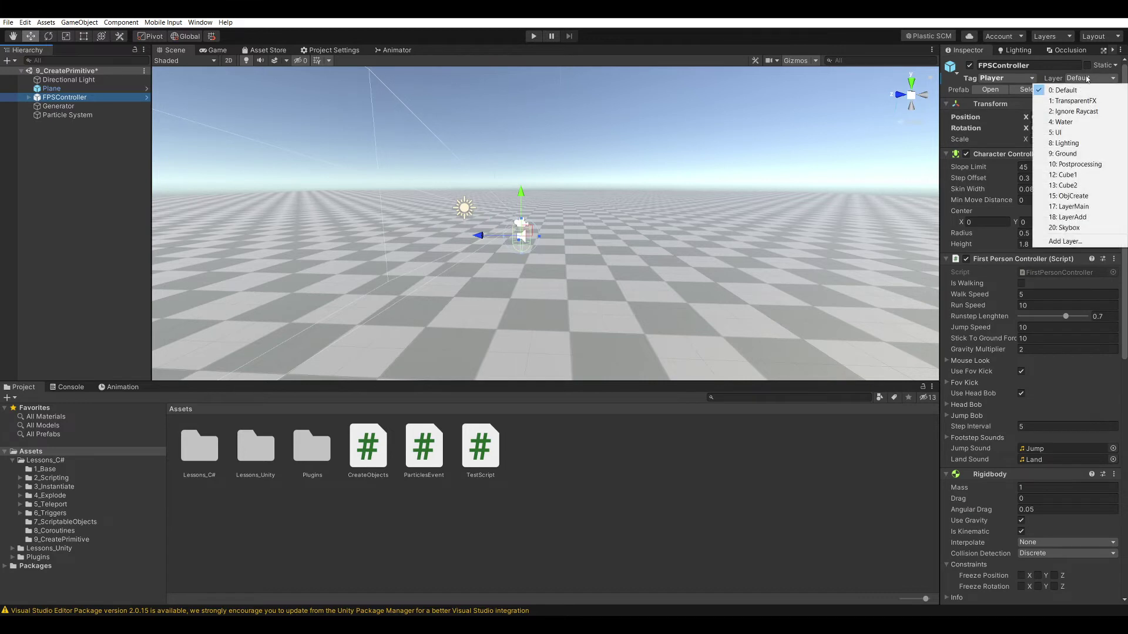
click(1094, 241)
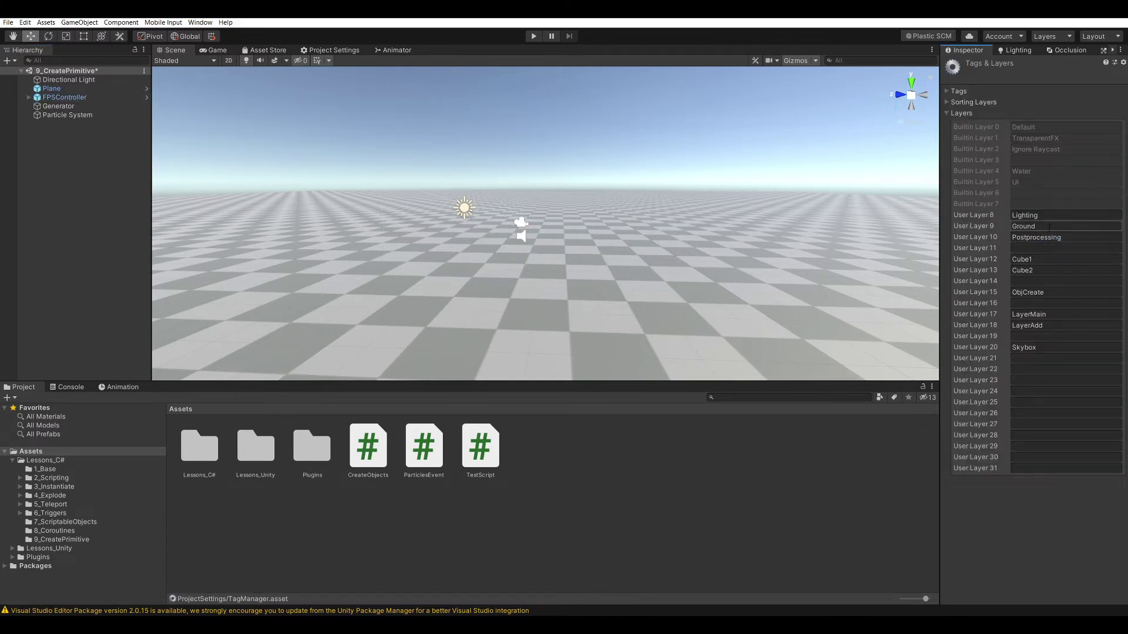
click(79, 98)
click(1086, 79)
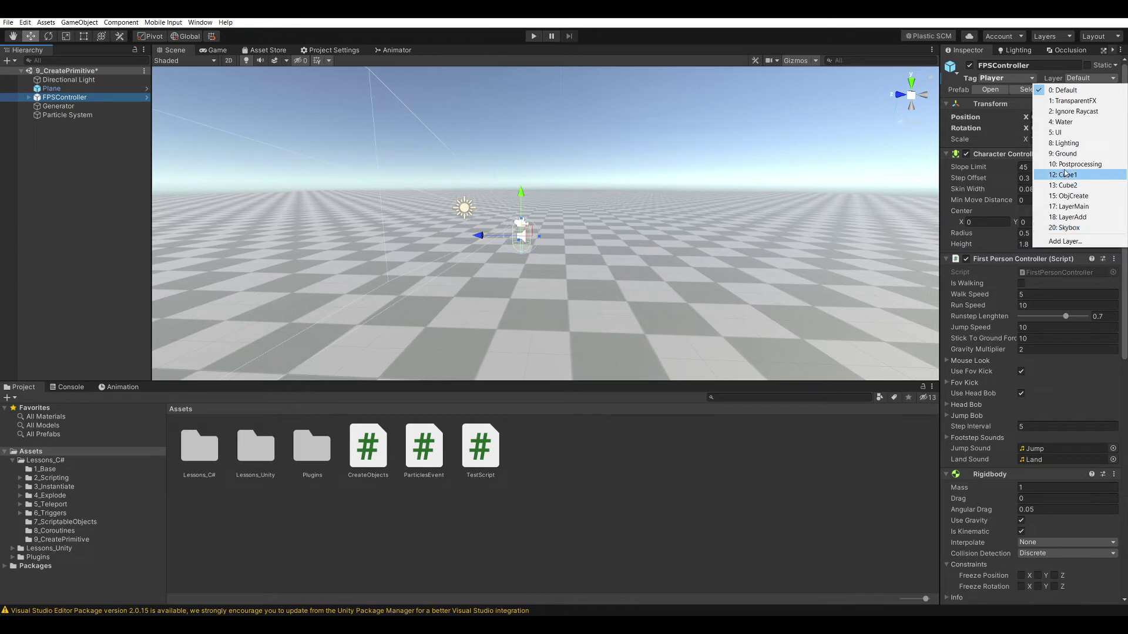
click(1062, 153)
click(584, 335)
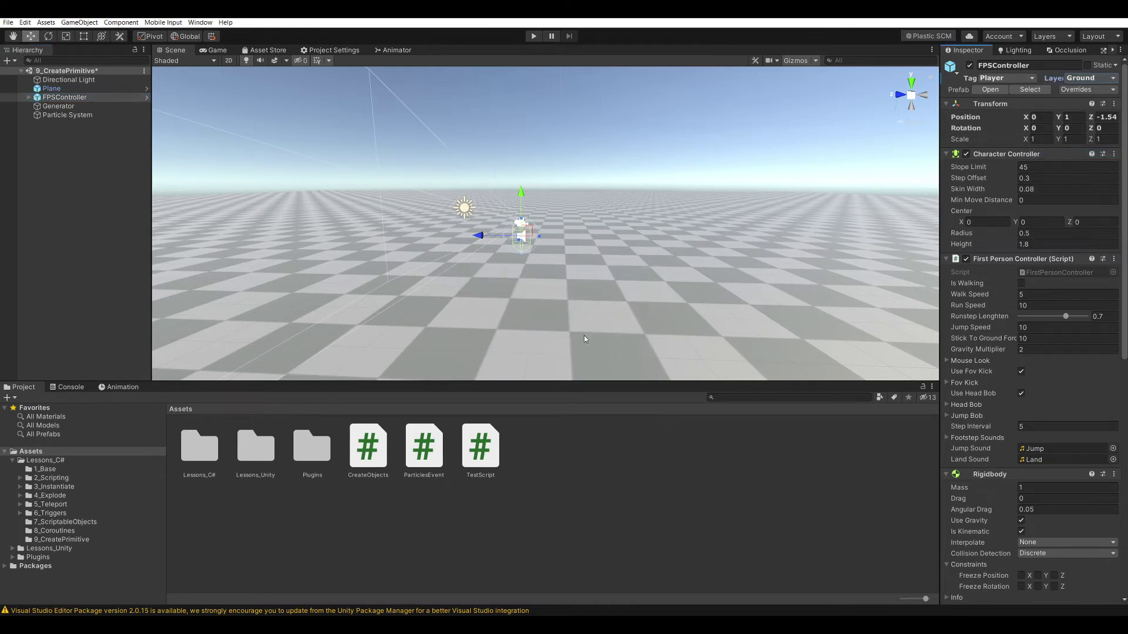
scroll(1011, 197, down, 10)
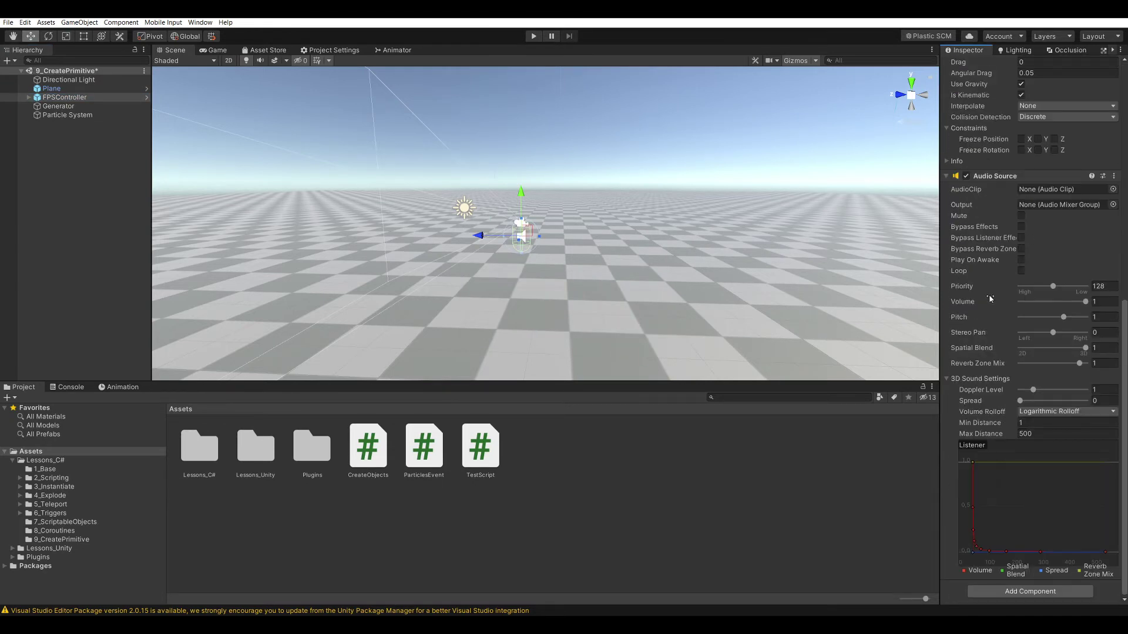
click(83, 116)
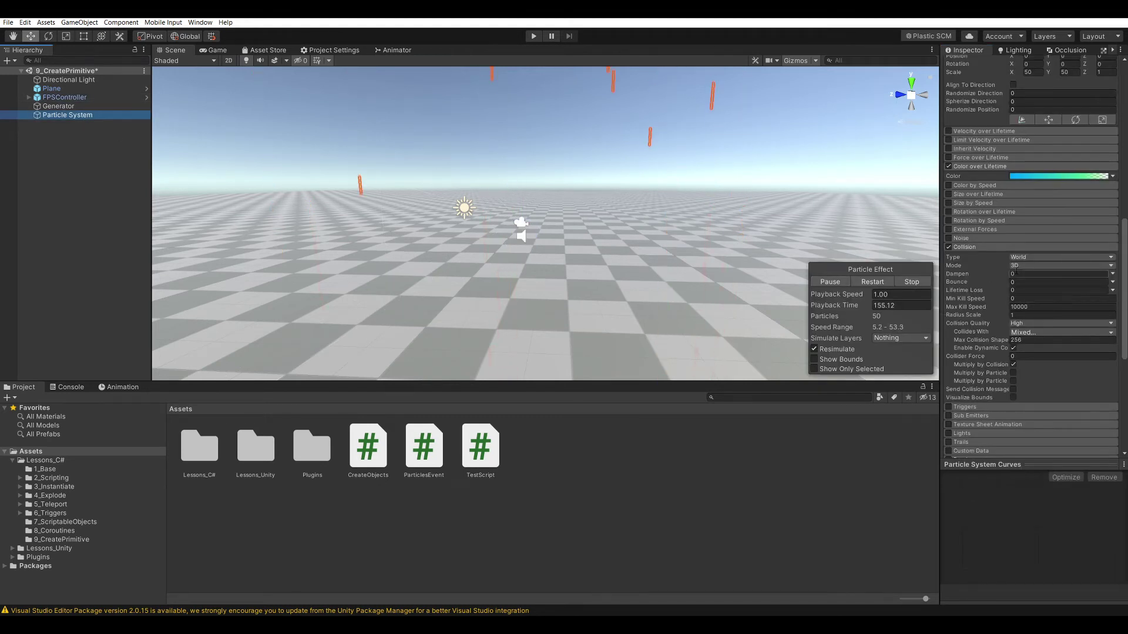
Set the ground Plane's Layer back to Default
click(548, 293)
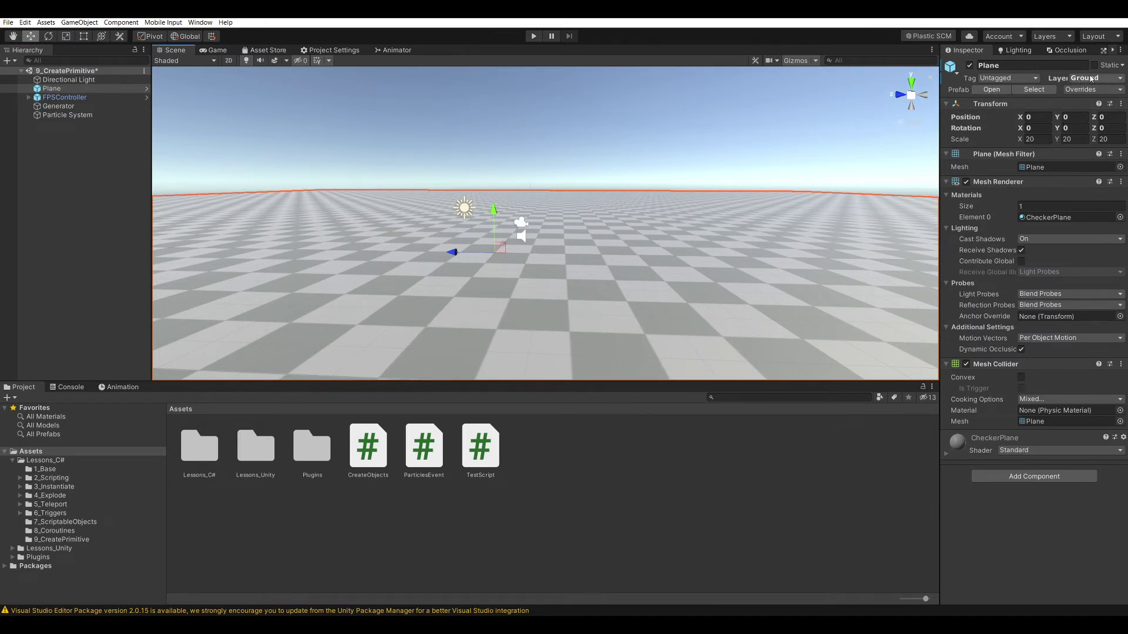
click(1091, 79)
click(999, 90)
Attach the ParticlesEvent script from Assets to the Particle System
click(64, 115)
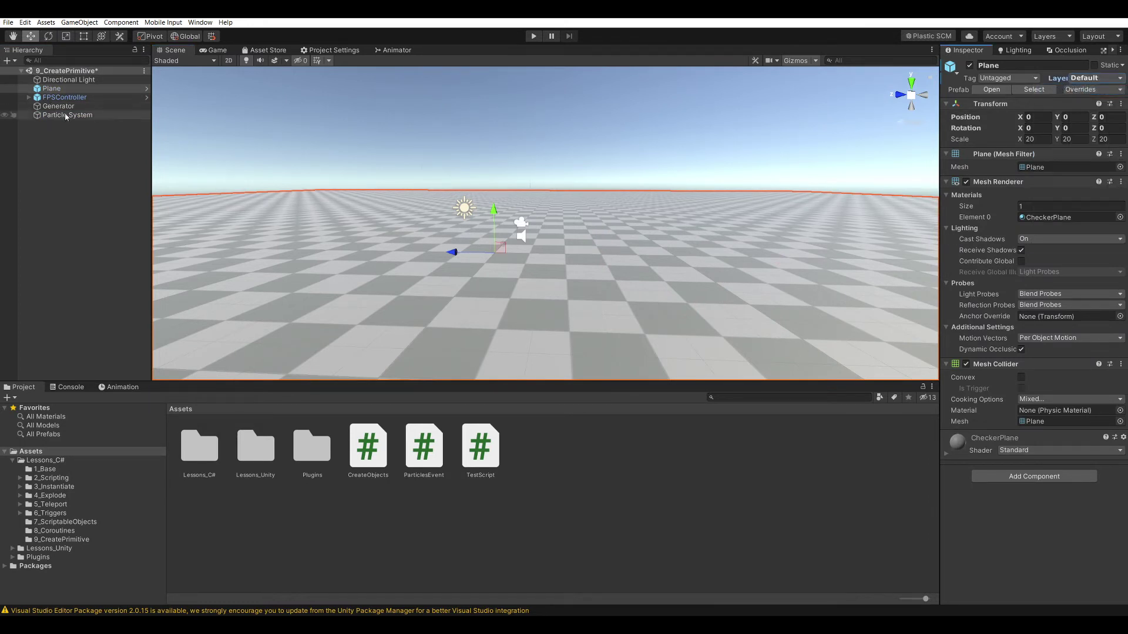
scroll(1028, 264, down, 10)
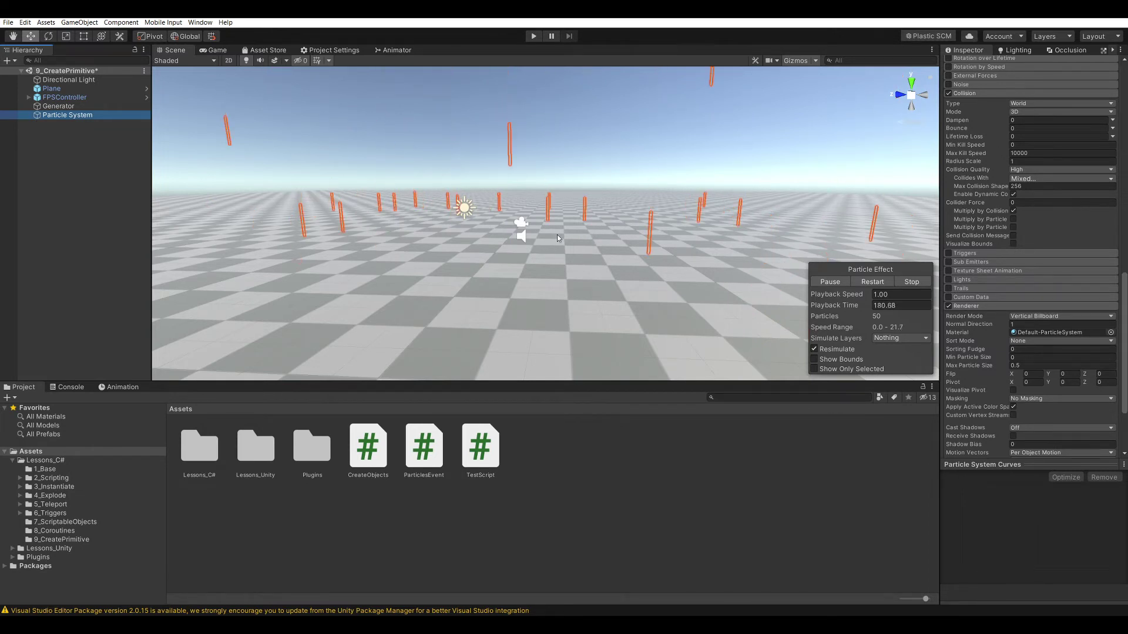
scroll(998, 176, up, 10)
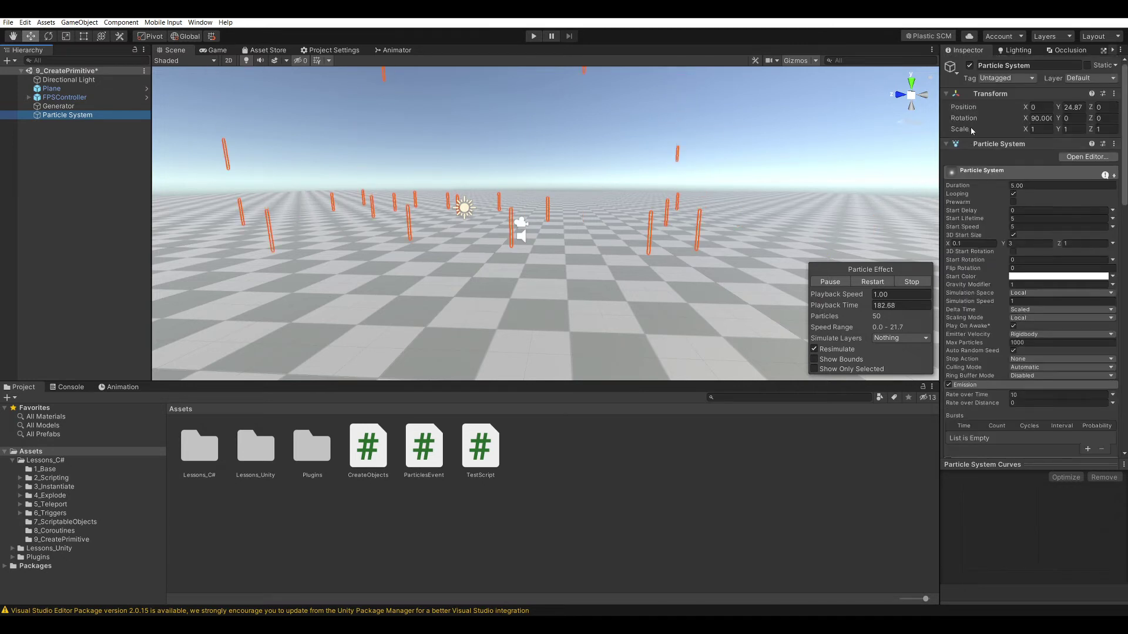
click(998, 144)
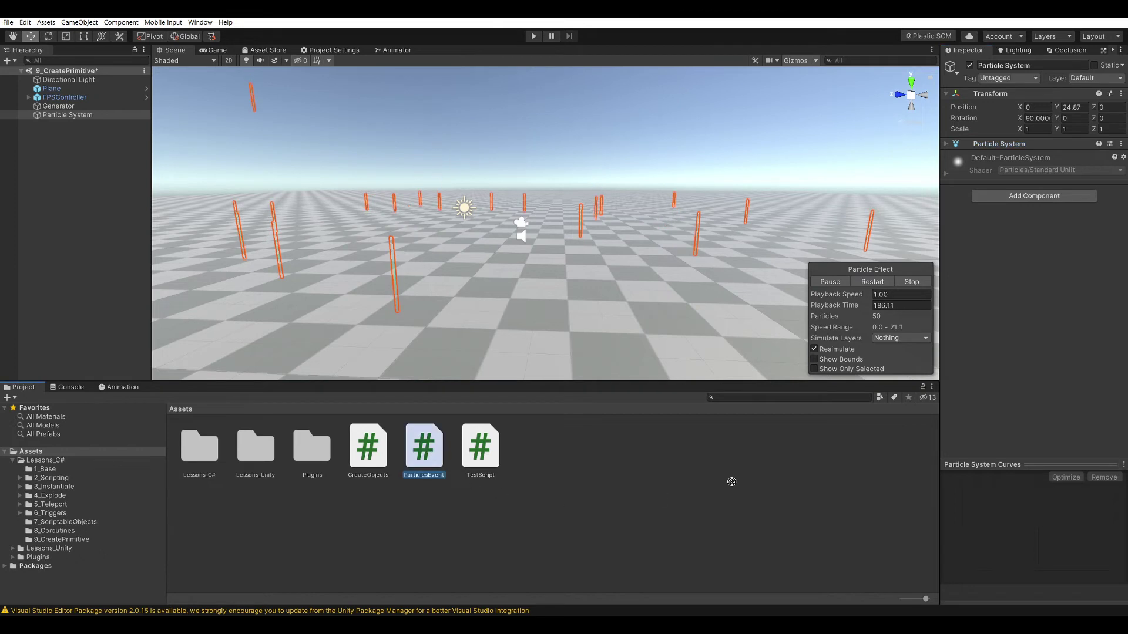
drag(429, 451, 1017, 243)
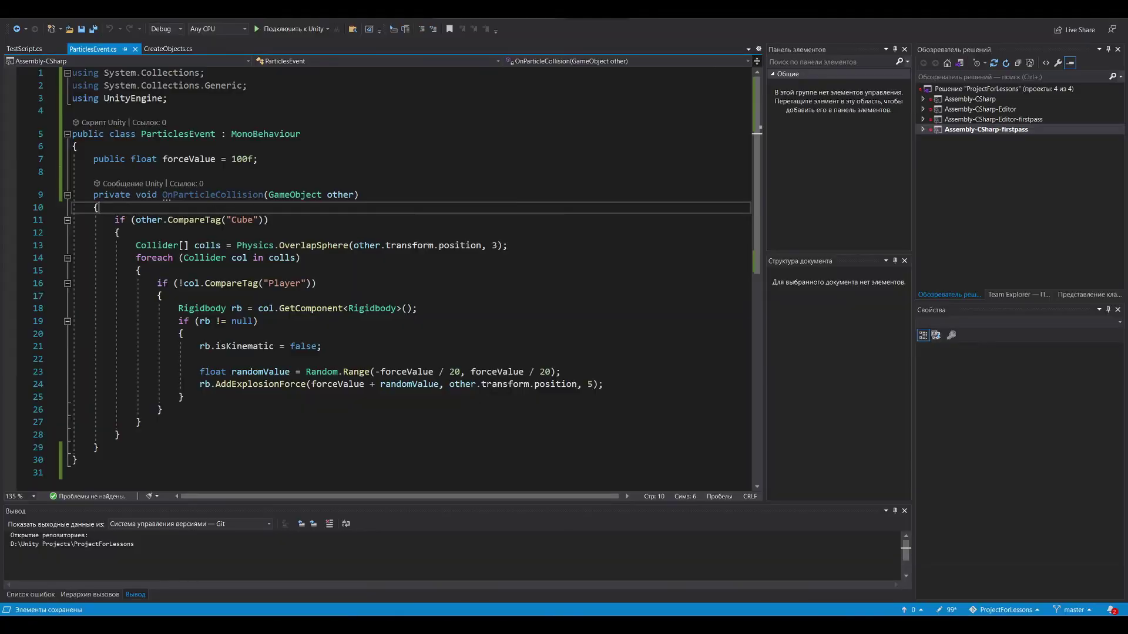
Highlight the forceValue field and Cube tag check, then CreateObjects' cube tagging line
drag(258, 158, 94, 159)
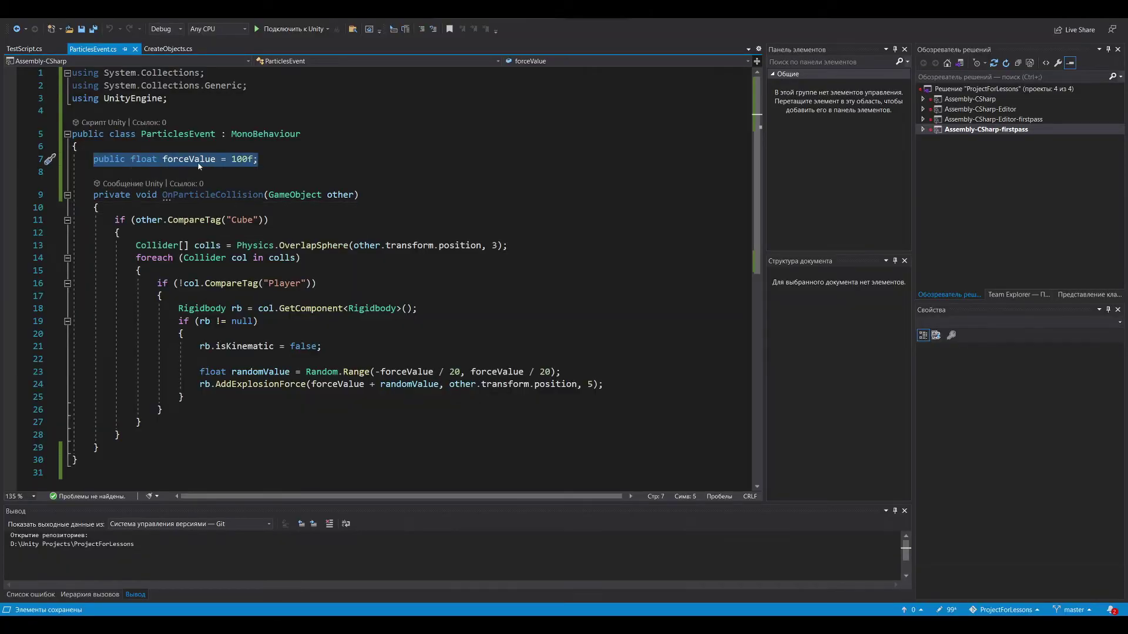
click(266, 161)
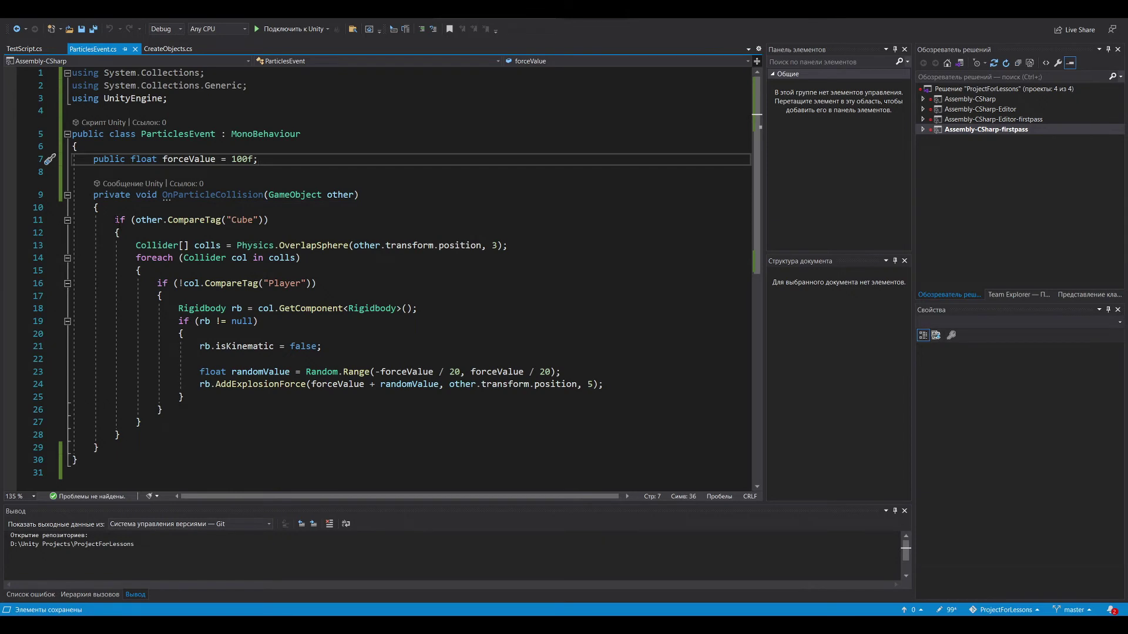
drag(115, 219, 269, 220)
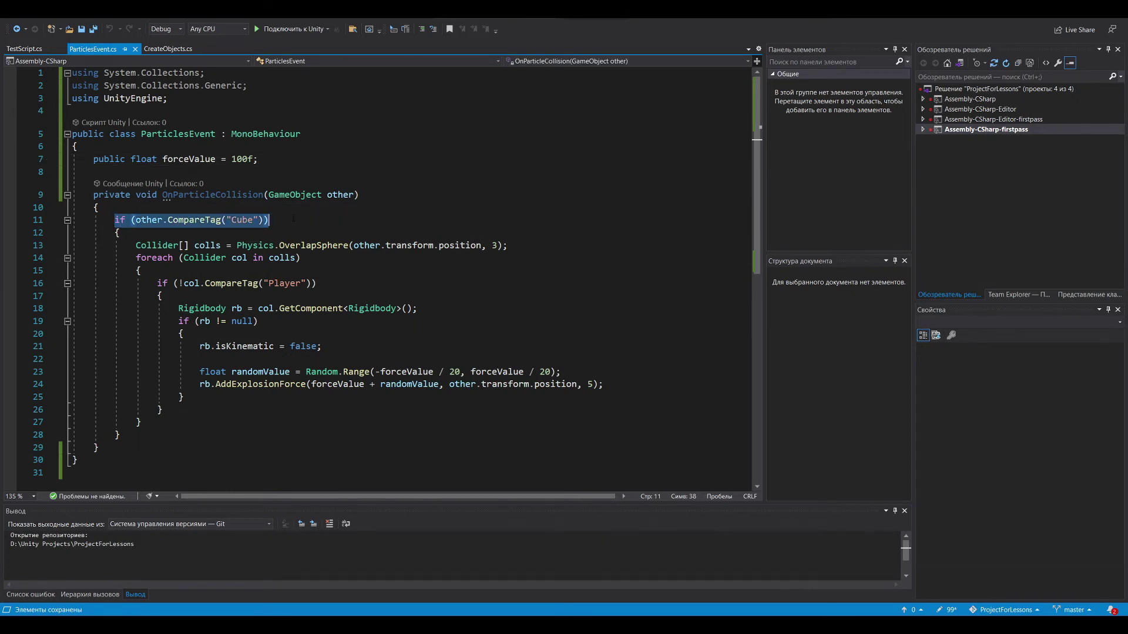
click(167, 50)
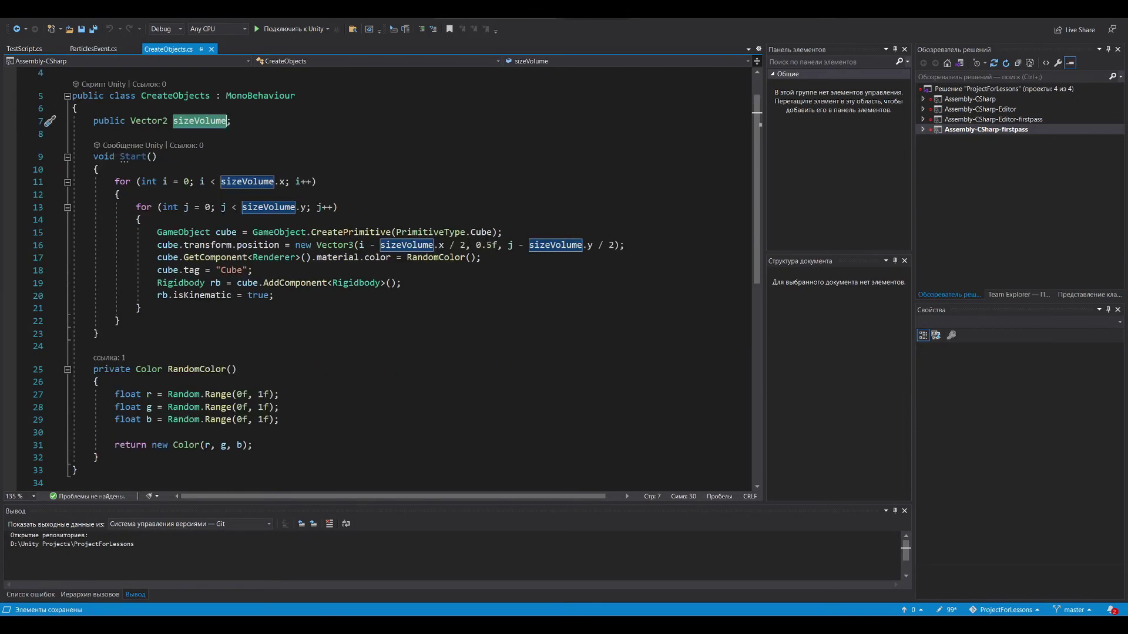
drag(157, 270, 253, 270)
click(100, 48)
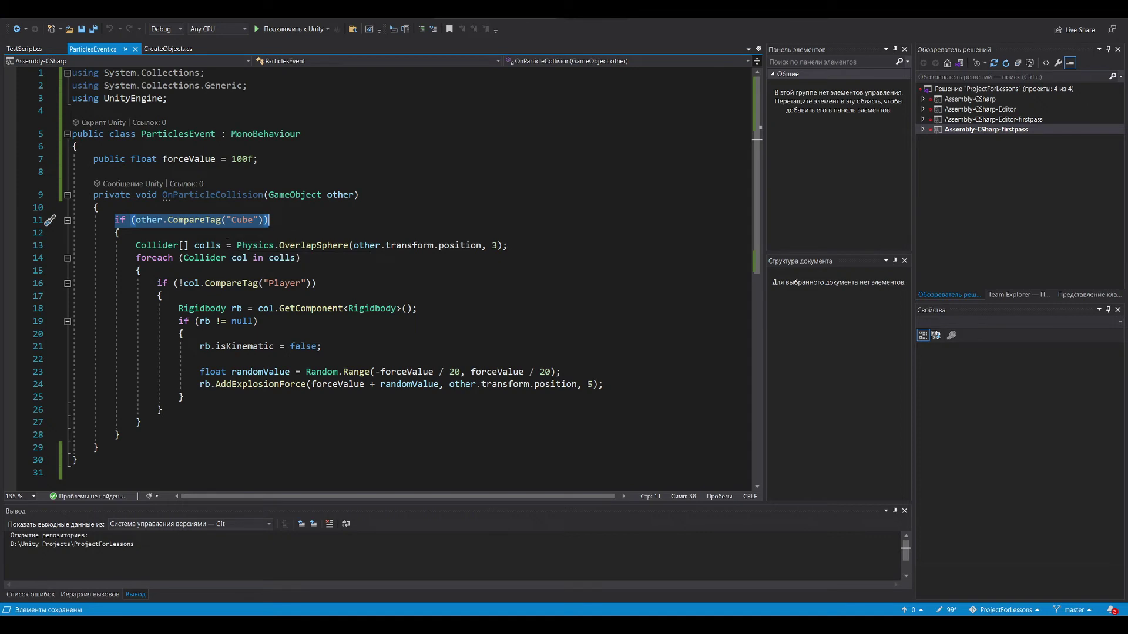
Highlight the nearby-collider gathering, the loop over them, and the Player skip check
mouse_move(135, 245)
mouse_down()
mouse_move(541, 247)
mouse_move(386, 246)
mouse_move(507, 246)
mouse_up()
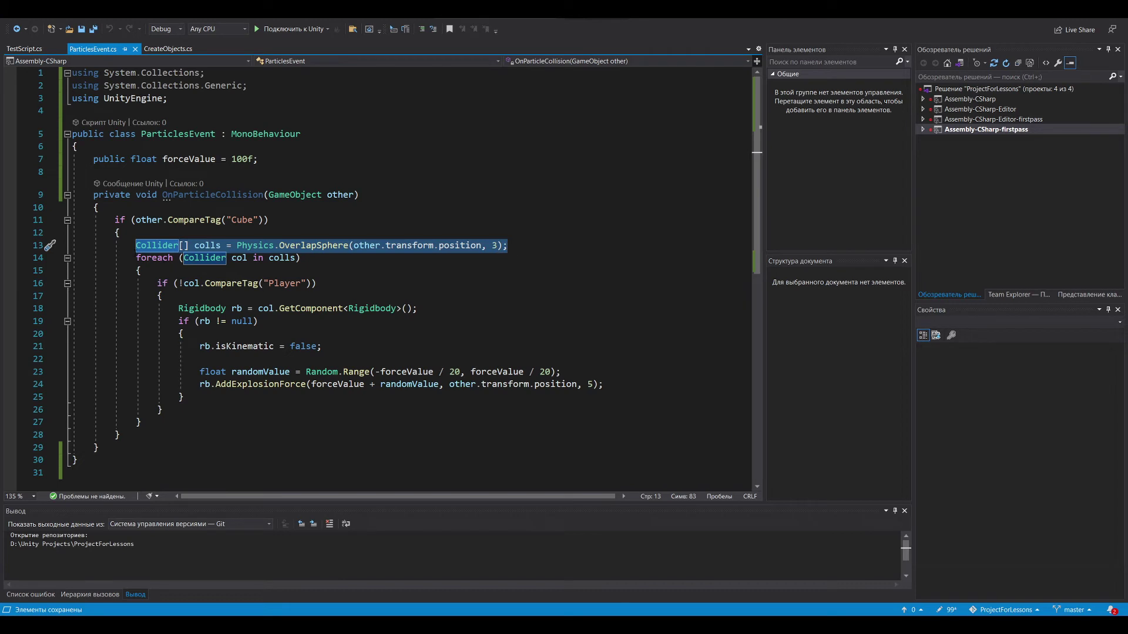
drag(135, 258, 141, 421)
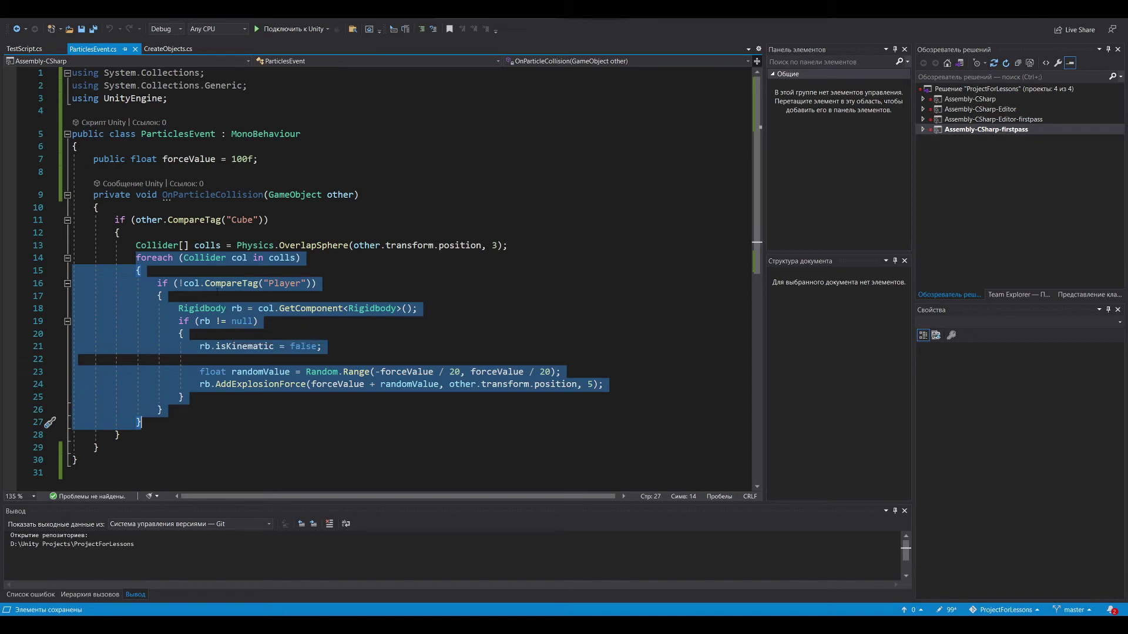
click(162, 295)
drag(157, 283, 317, 283)
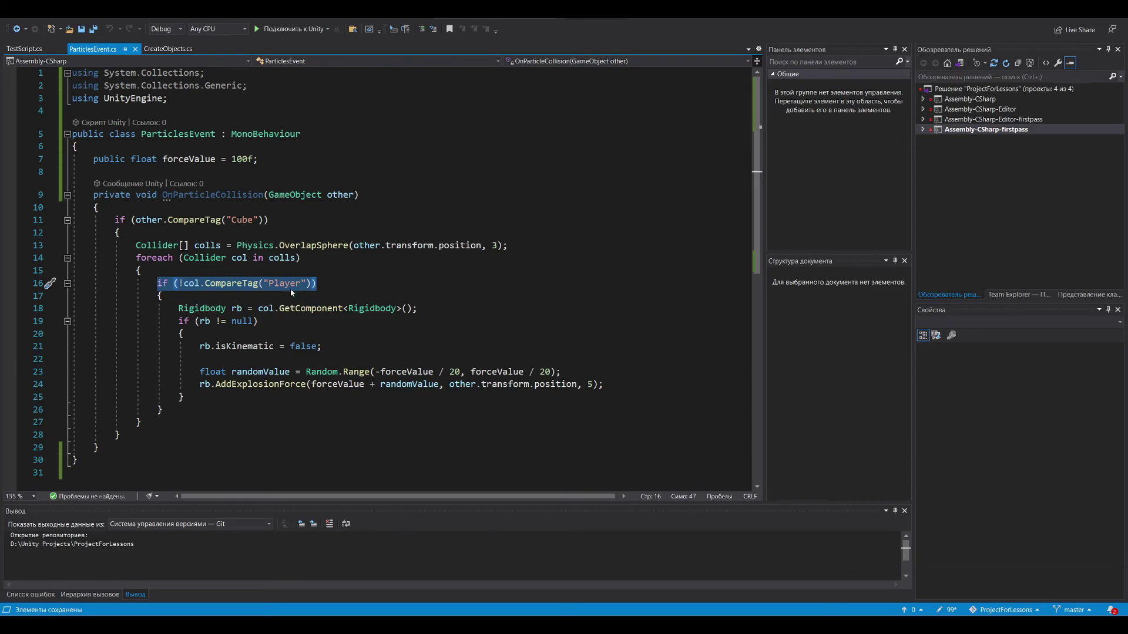
key(alt+Tab)
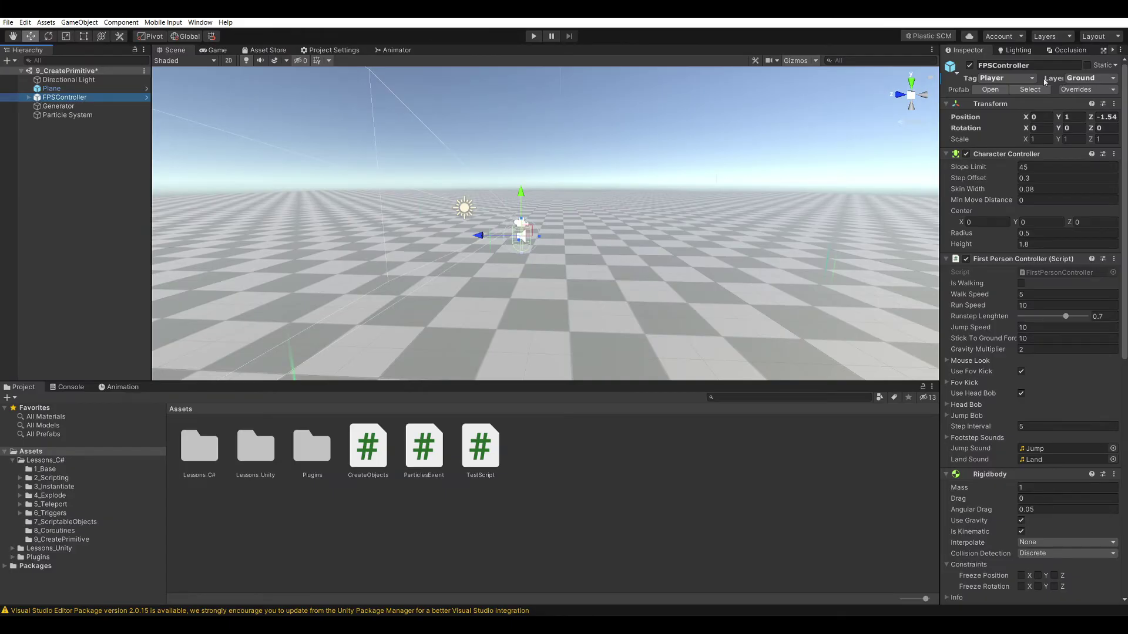
Highlight the Rigidbody lookup, the non-kinematic switch, and the AddExplosionForce call with its force argument
key(alt+Tab)
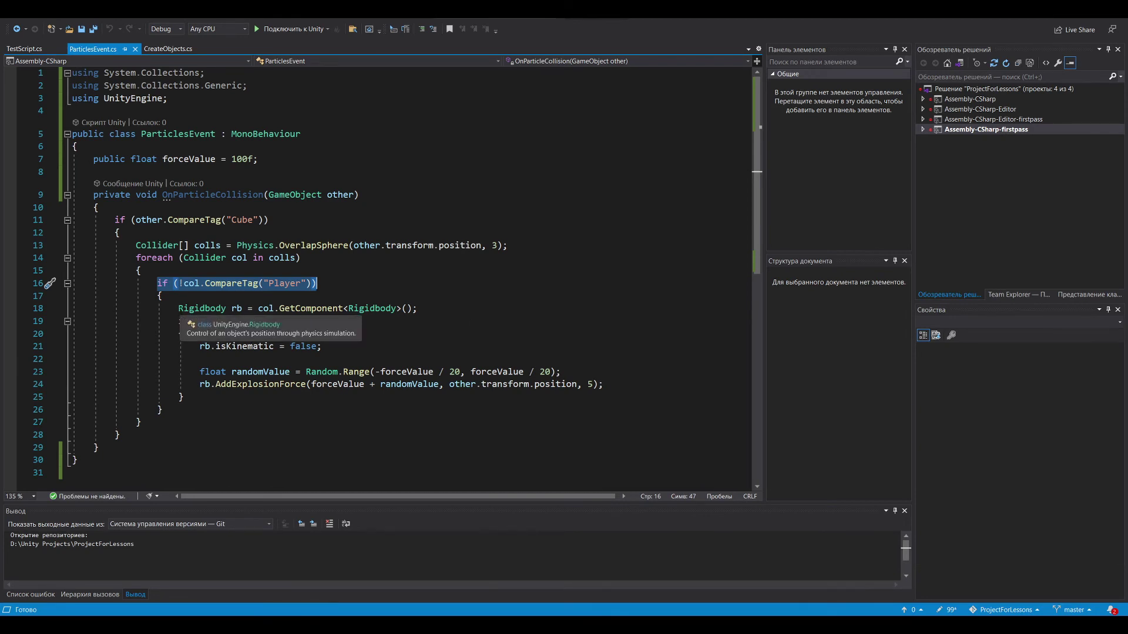
drag(179, 308, 259, 322)
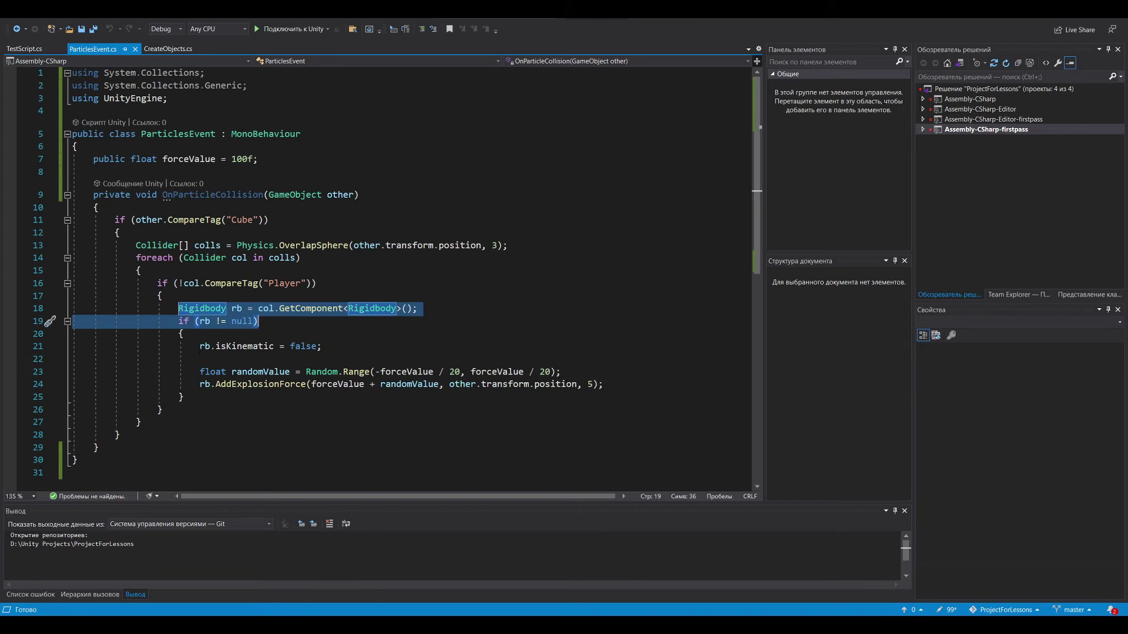
drag(200, 347, 338, 348)
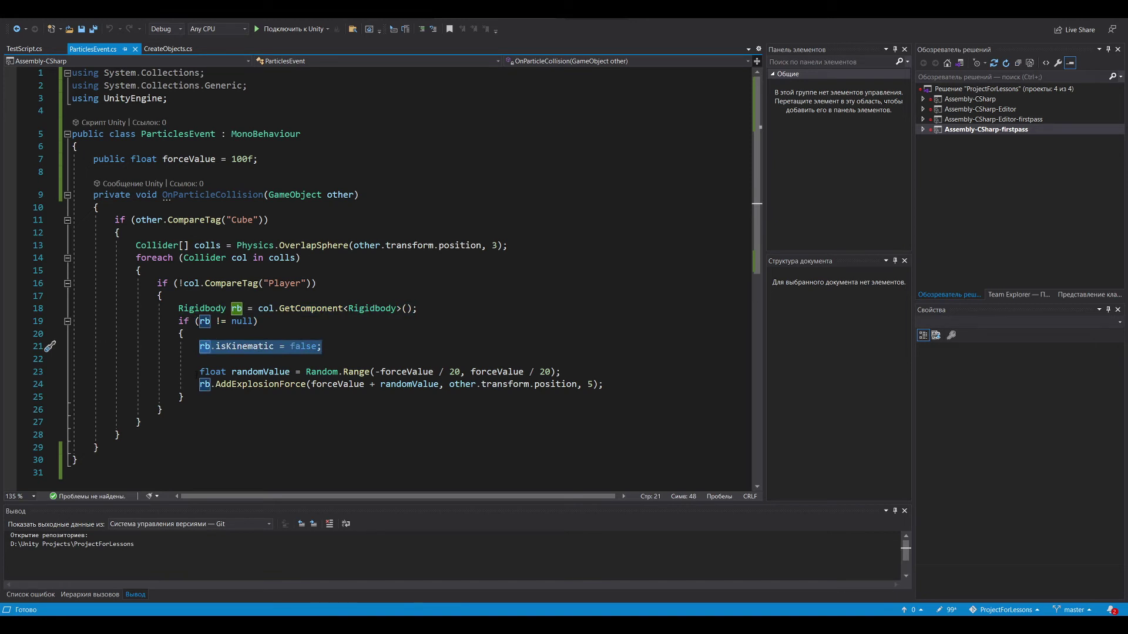
drag(200, 371, 628, 380)
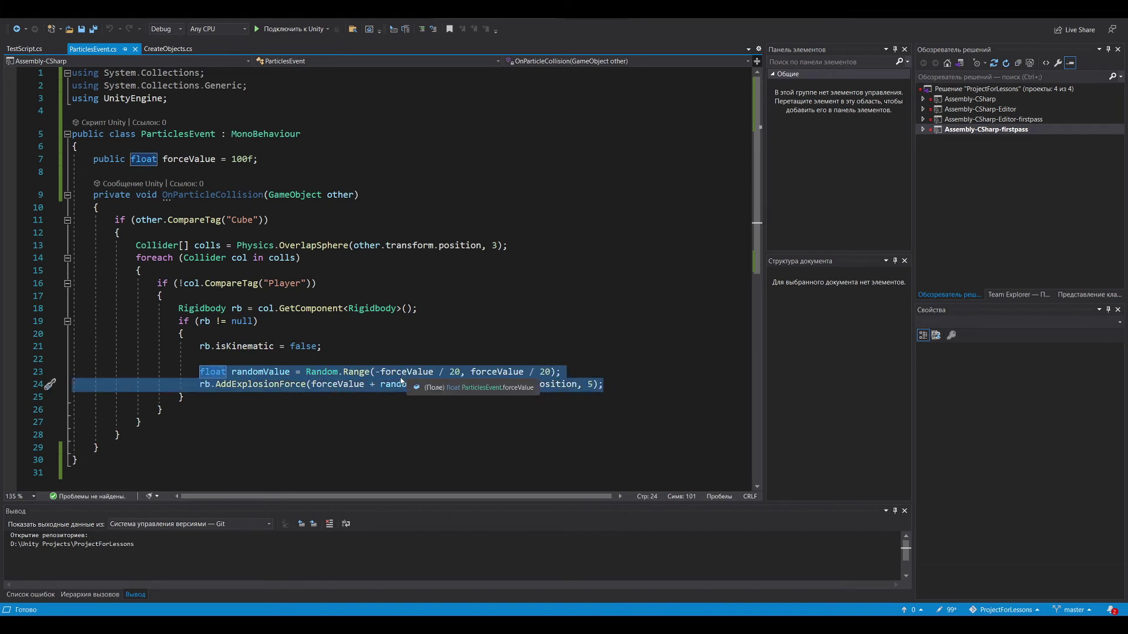
double_click(240, 385)
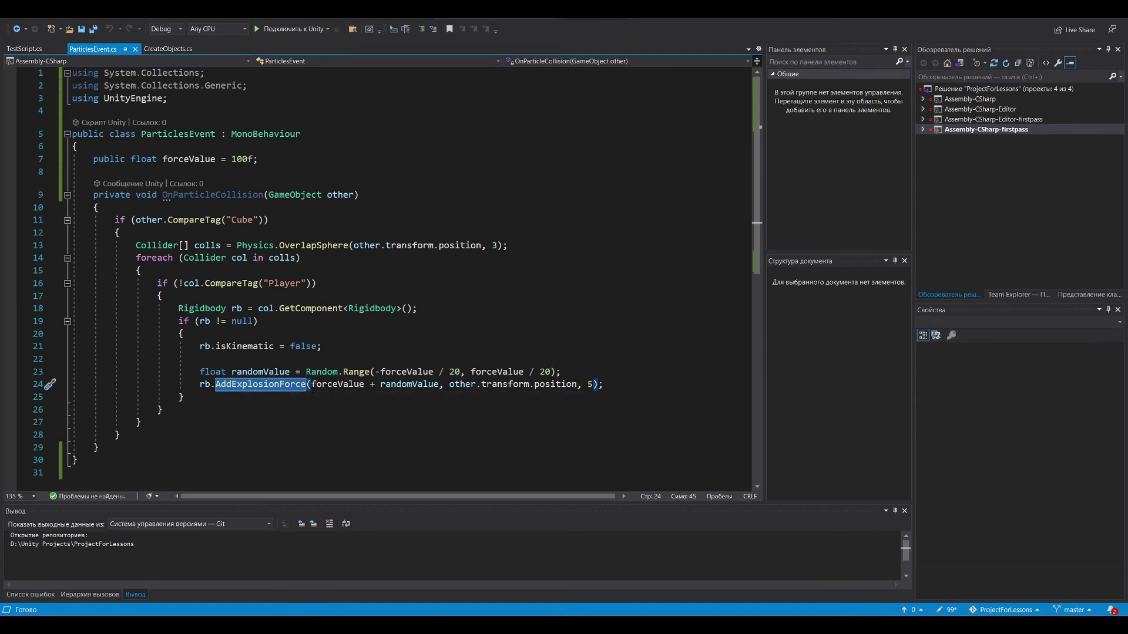
drag(311, 386, 578, 385)
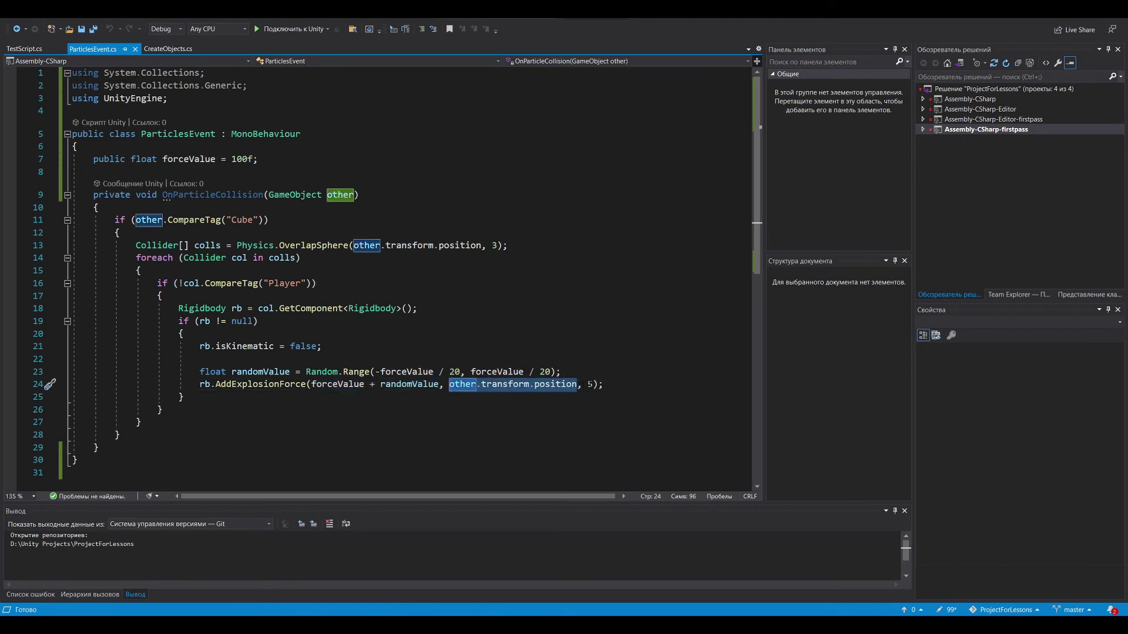
Point out explosion radius 5 and the random force line, then select Particle System in Unity
click(588, 385)
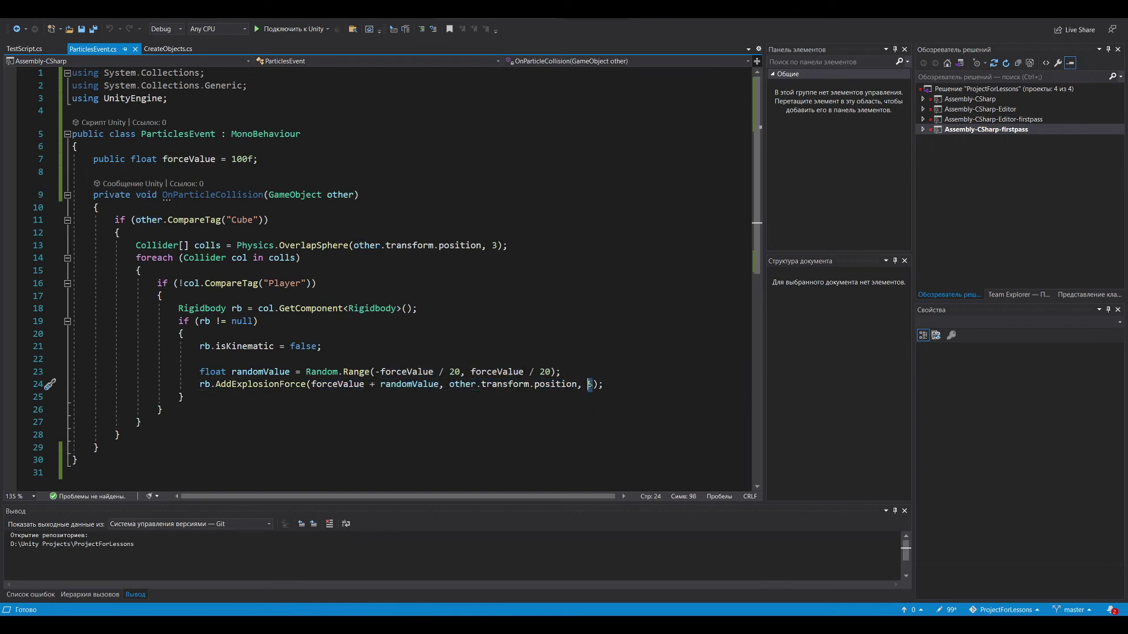
key(Right)
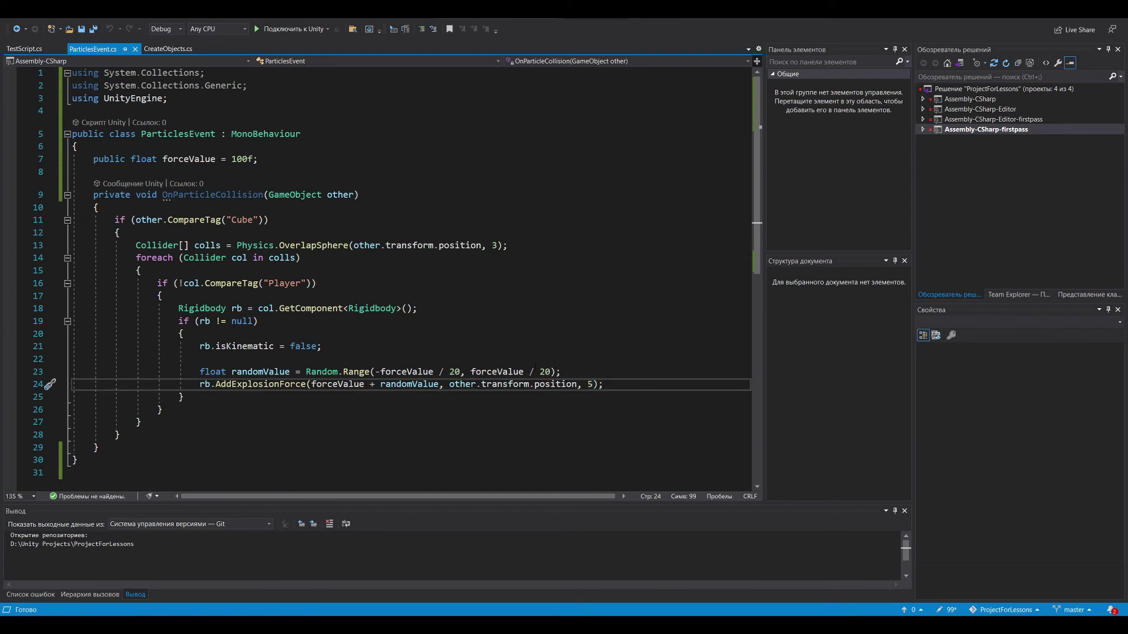
drag(200, 371, 577, 374)
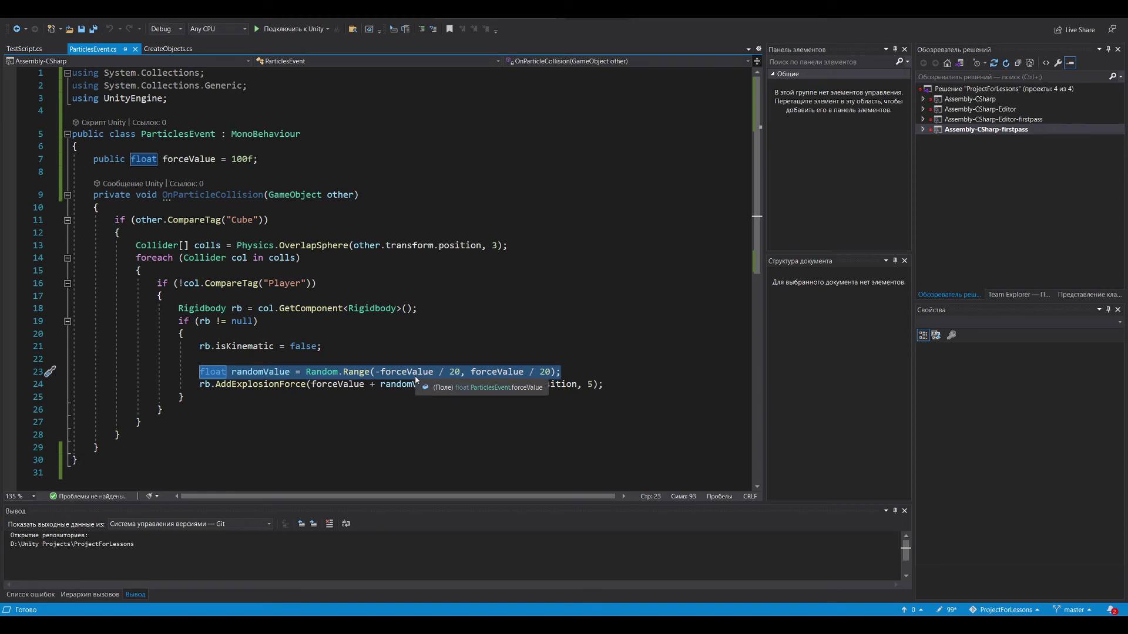
key(alt+Tab)
click(65, 116)
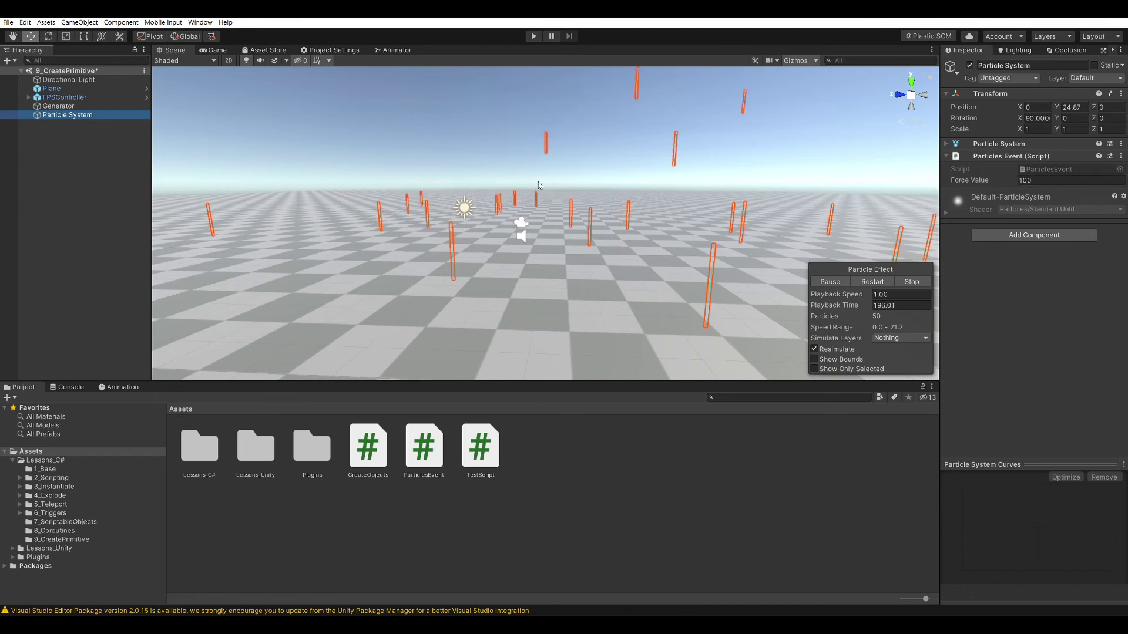
Deactivate the Plane, reselect the Particle System, and briefly test-run the scene over the cube grid
click(291, 280)
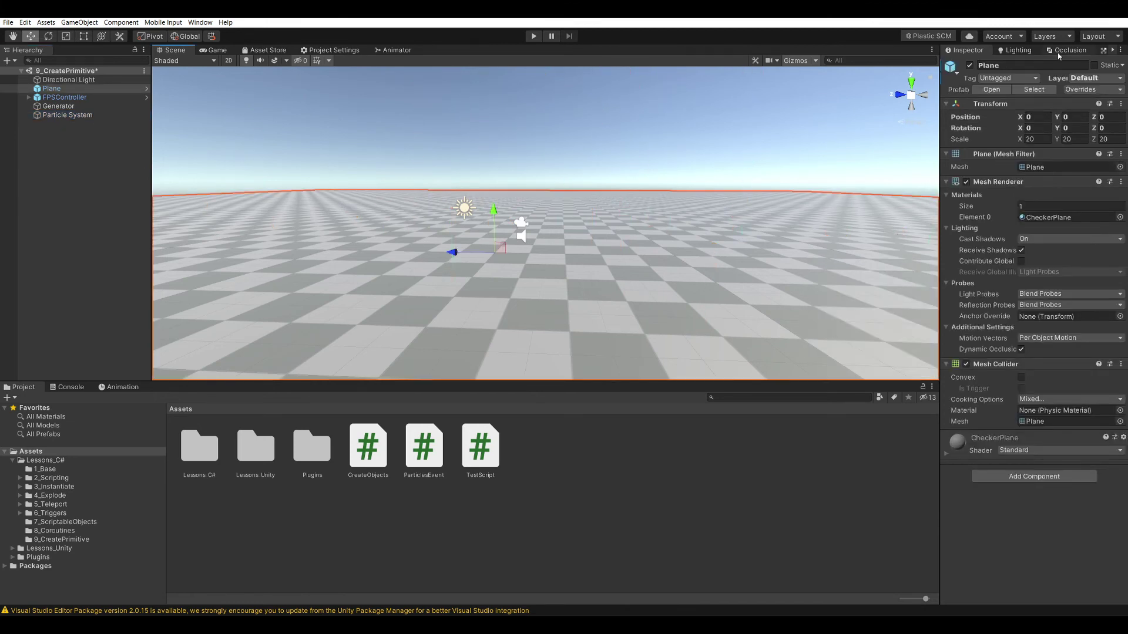
click(969, 65)
click(85, 116)
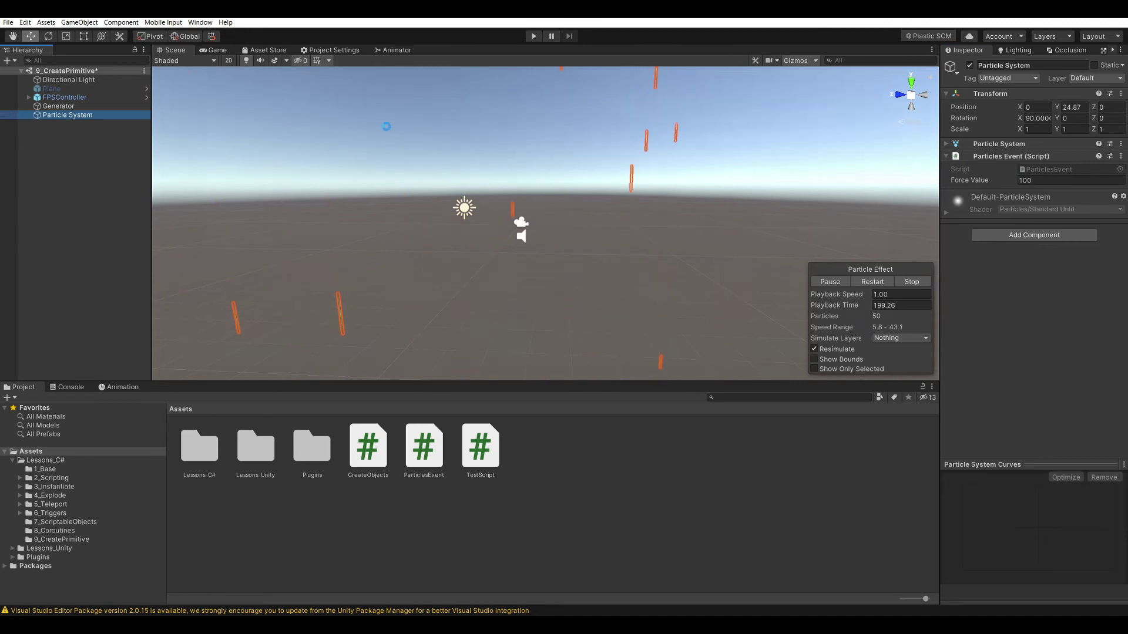
key(ctrl+p)
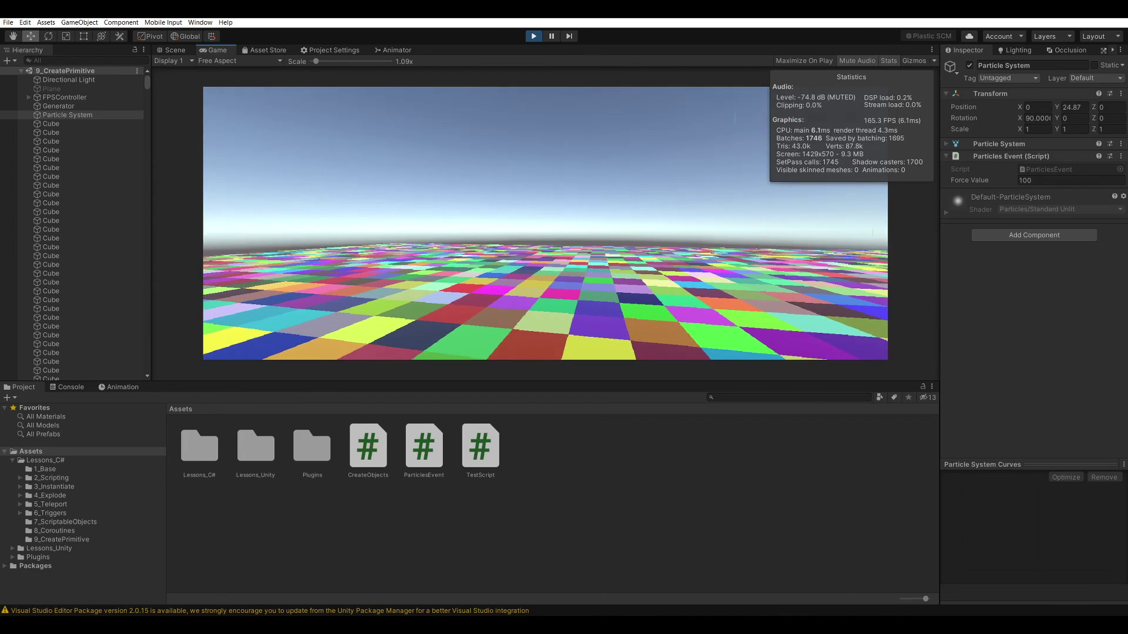
click(533, 36)
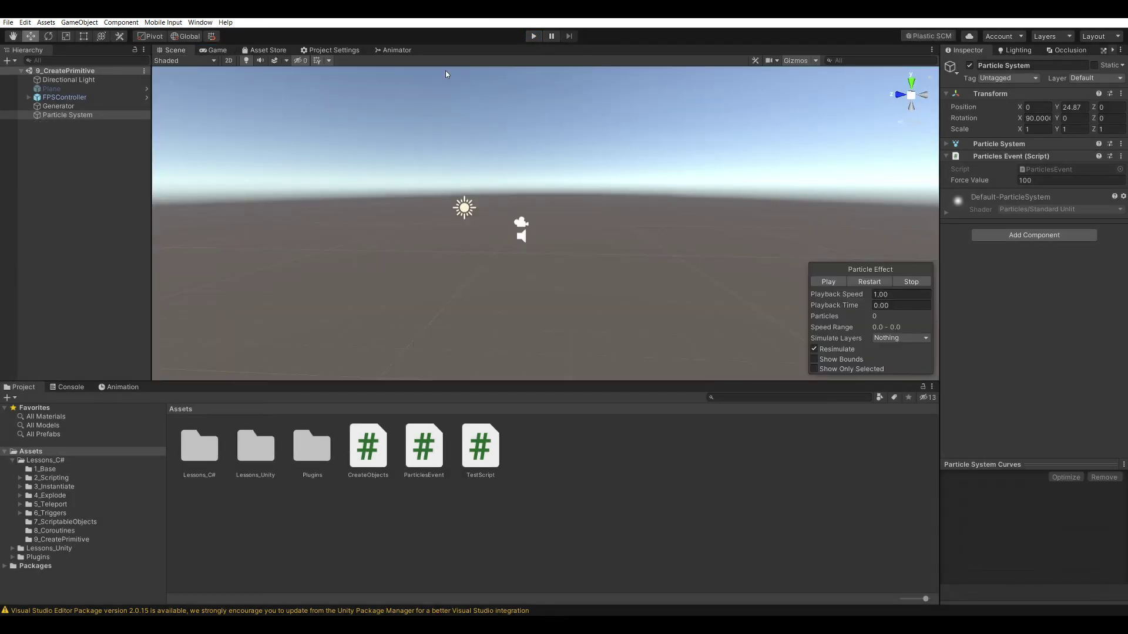
Turn on Send Collision Messages in the Particle System's Collision module to match OnParticleCollision
click(998, 143)
scroll(1016, 275, down, 5)
scroll(1016, 275, down, 2)
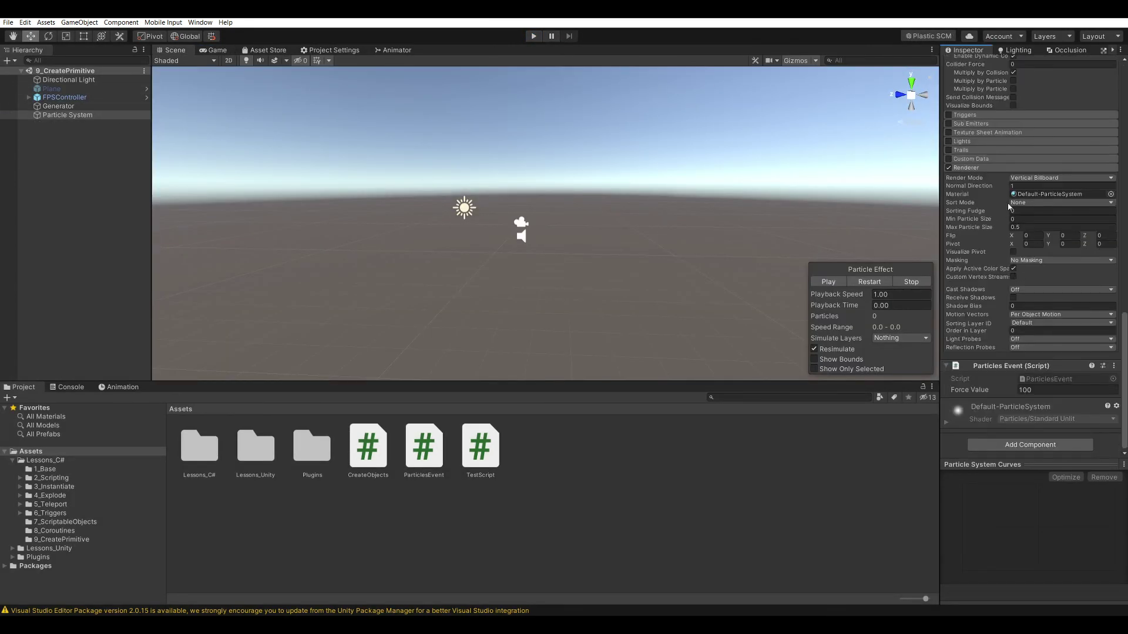
scroll(1009, 206, up, 5)
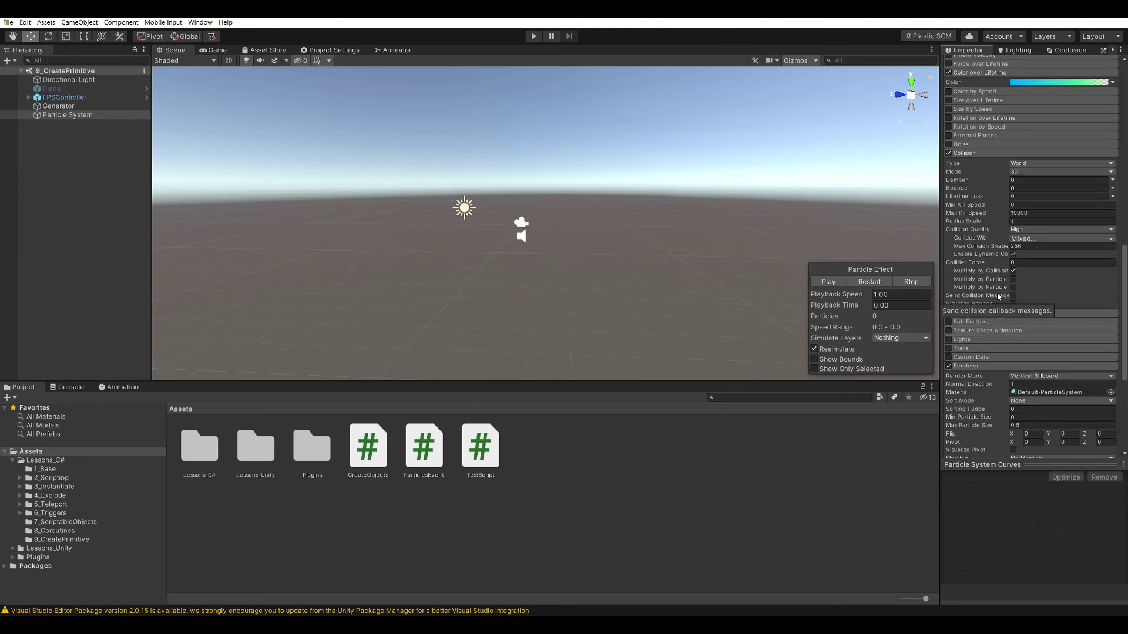
click(1014, 295)
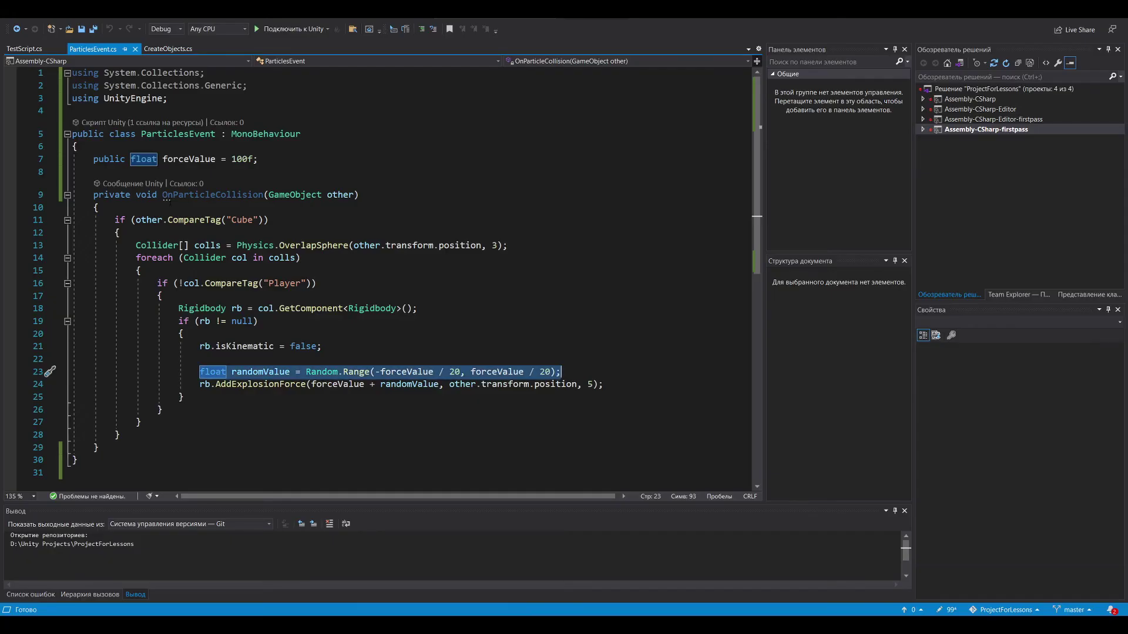
double_click(210, 196)
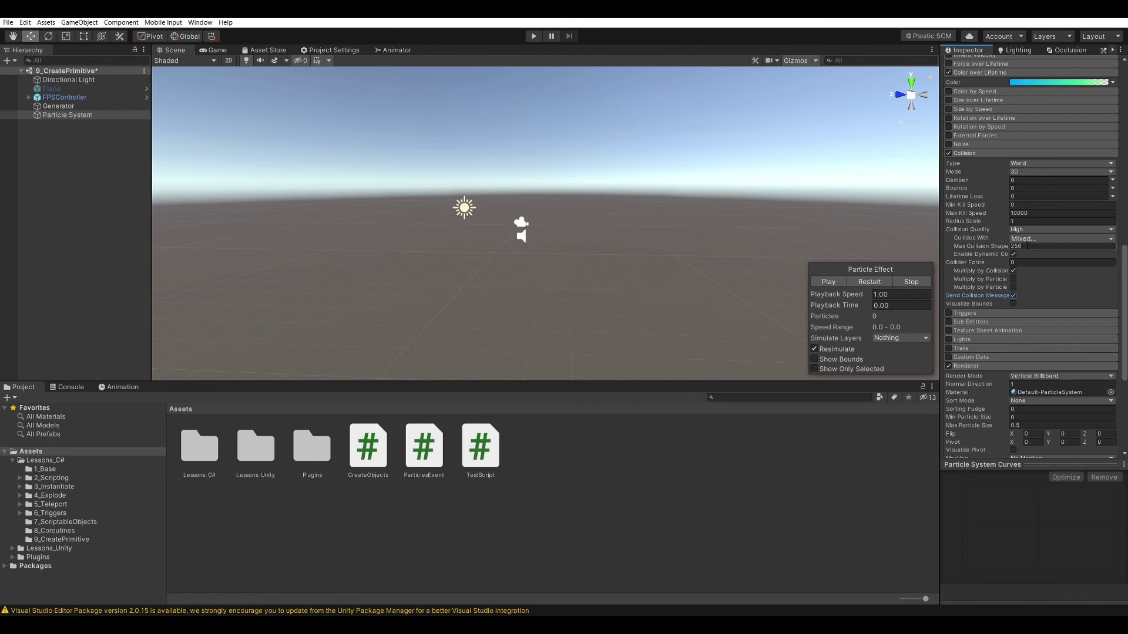
Set Max Collision Shapes to 2048 and start Play to test the collisions
click(1026, 246)
text(2048)
click(534, 38)
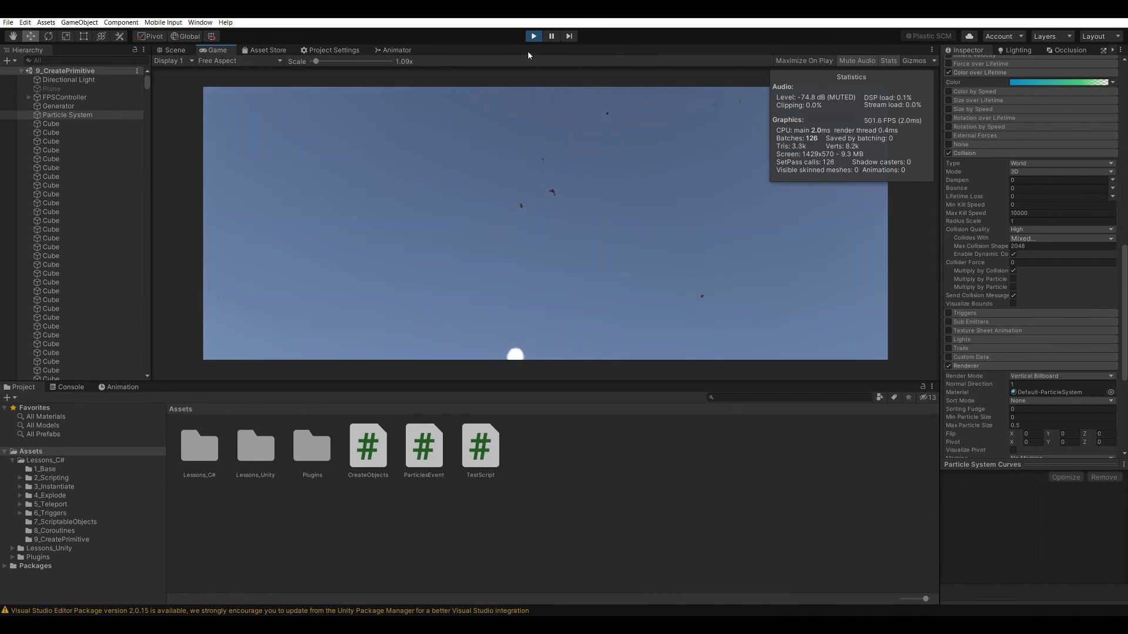
Stop the game and restart it to watch the particle rods blast the cubes apart
click(532, 37)
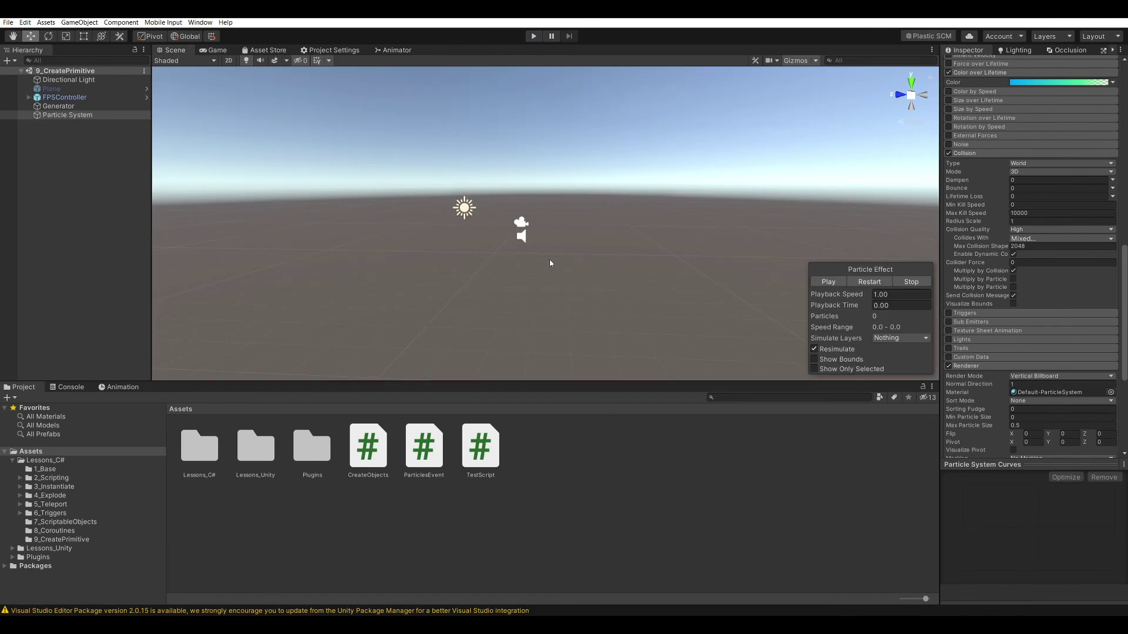
click(534, 37)
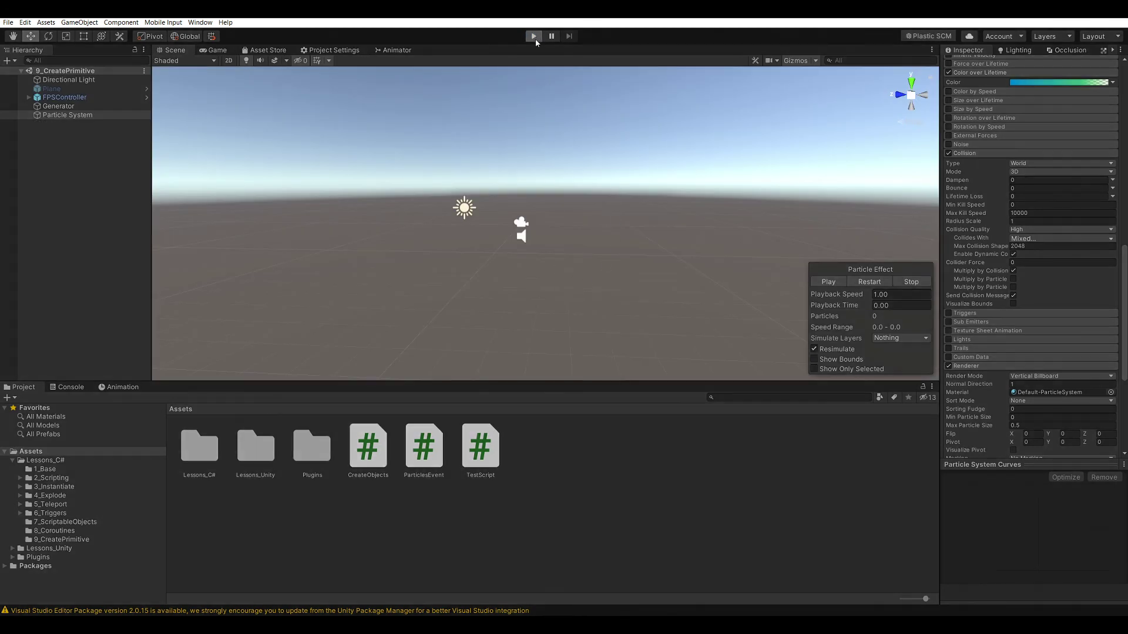